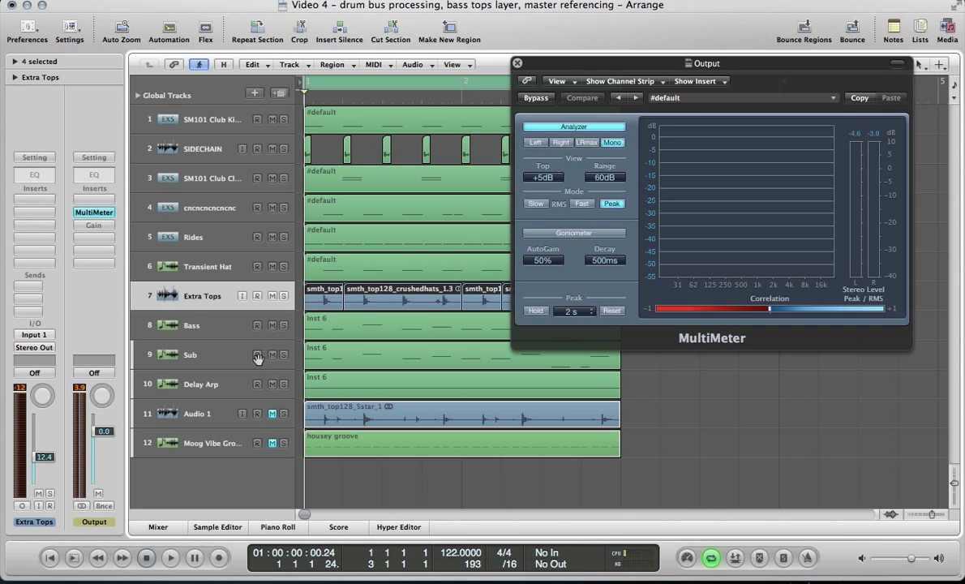
Mute the Delay Arp track and play back the mix.
key(Down)
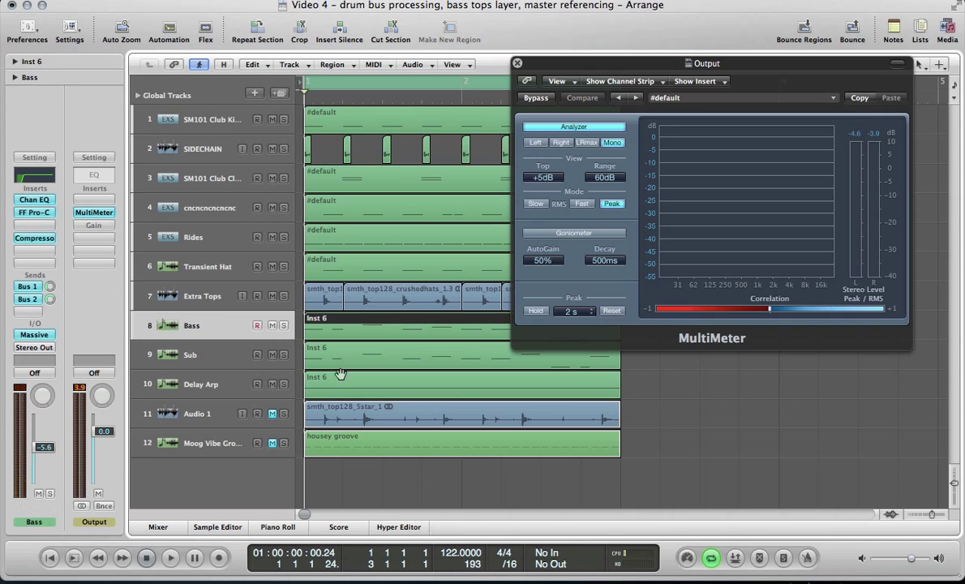
click(273, 385)
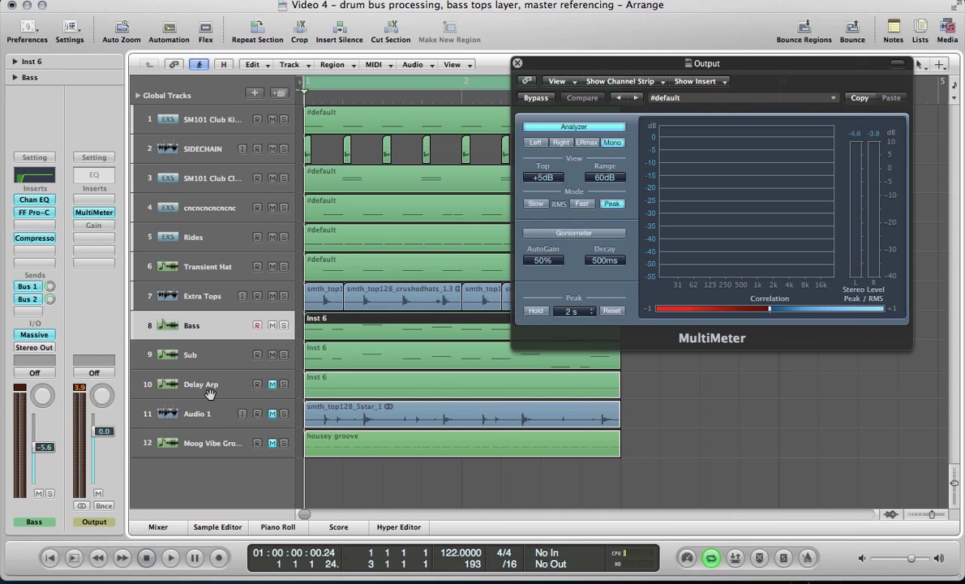
click(270, 384)
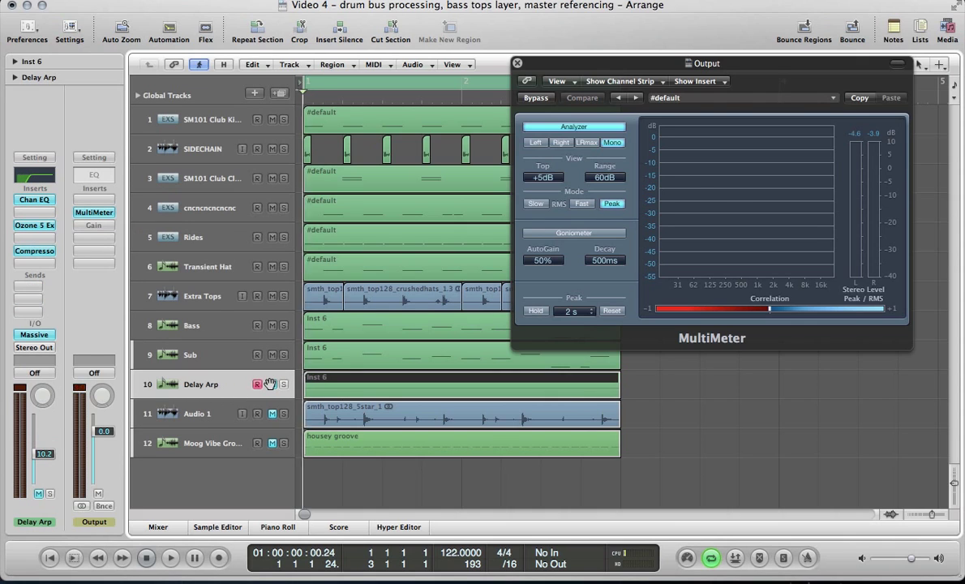
key(space)
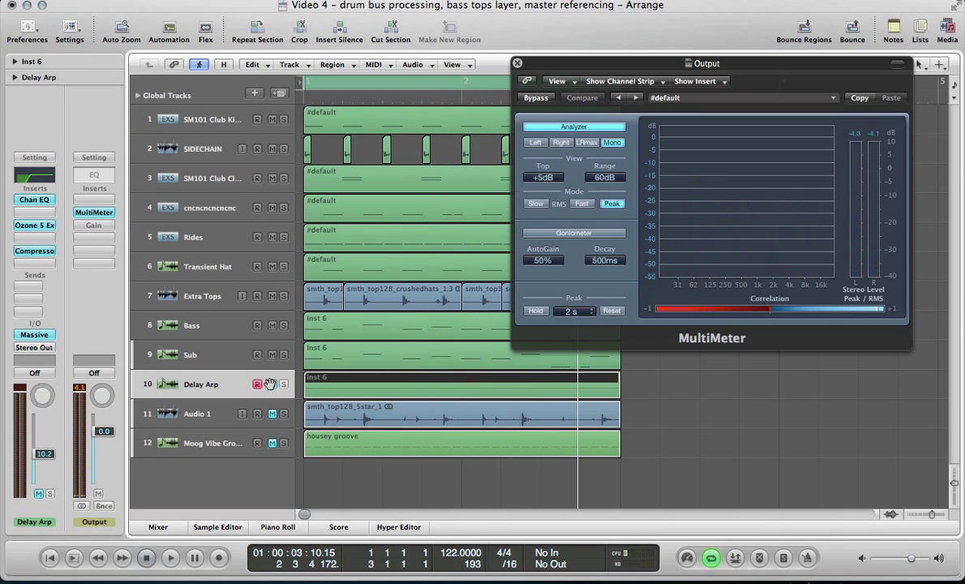
Play the loop with the Bass track selected, duplicate that track with its settings and copy its Inst 6 region onto the duplicate.
click(214, 318)
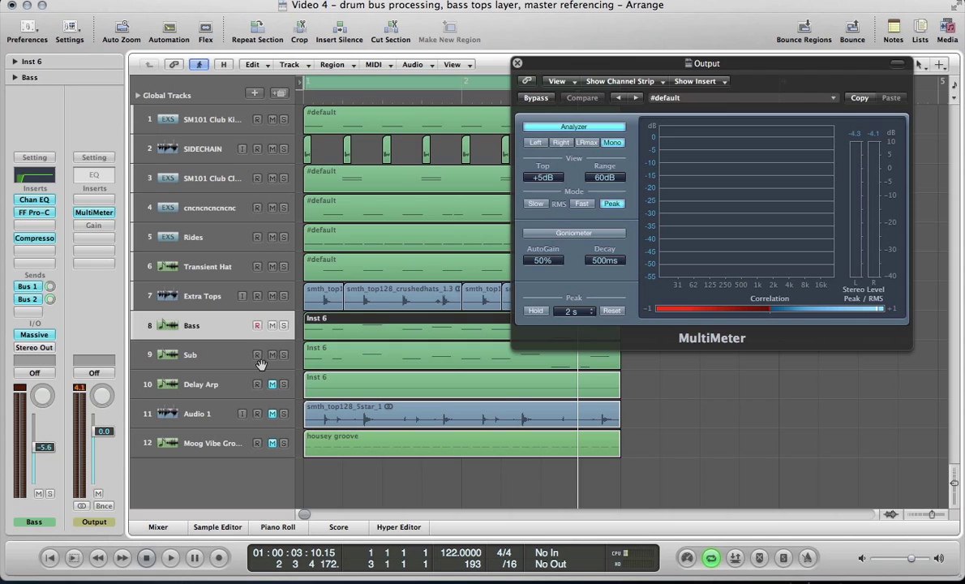
key(space)
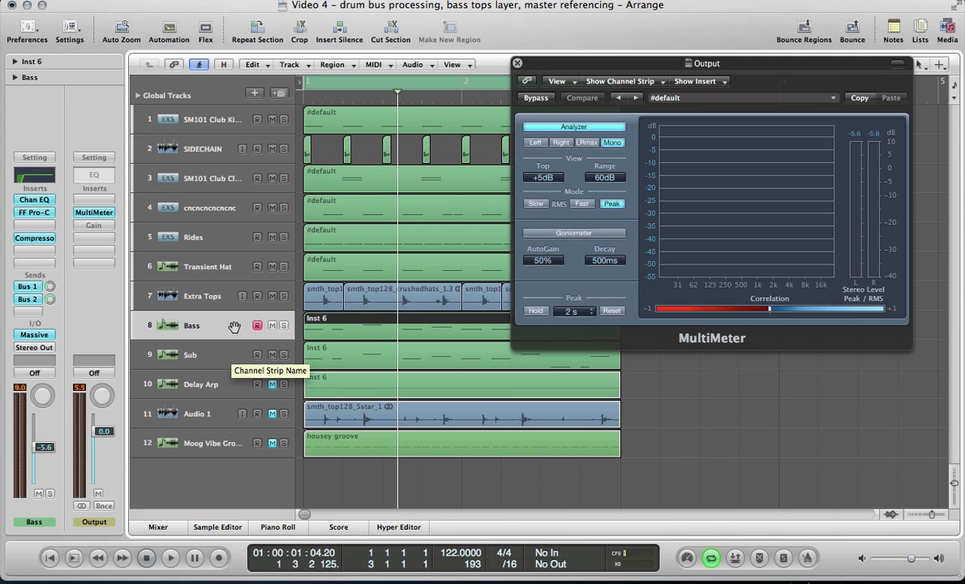
key(super+d)
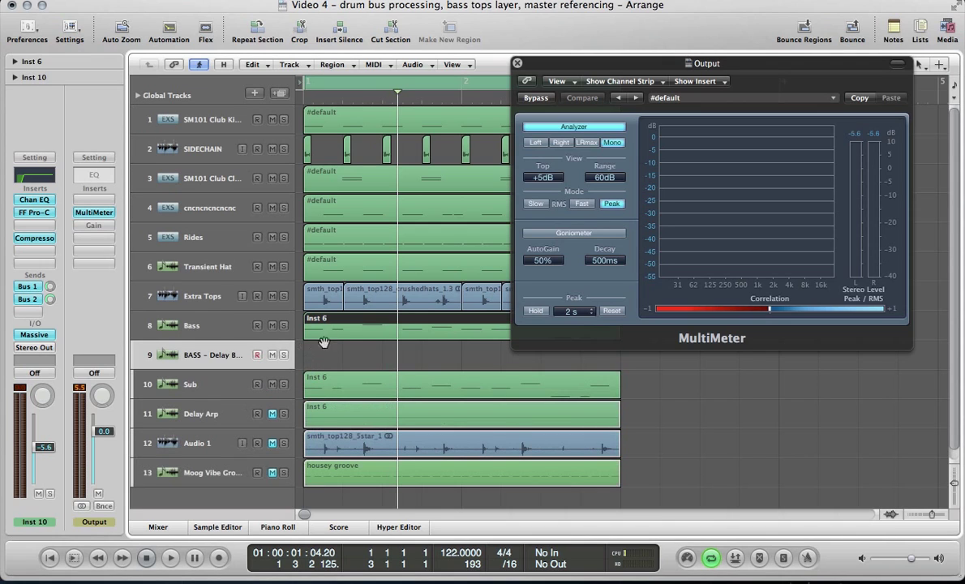
drag(318, 320, 342, 358)
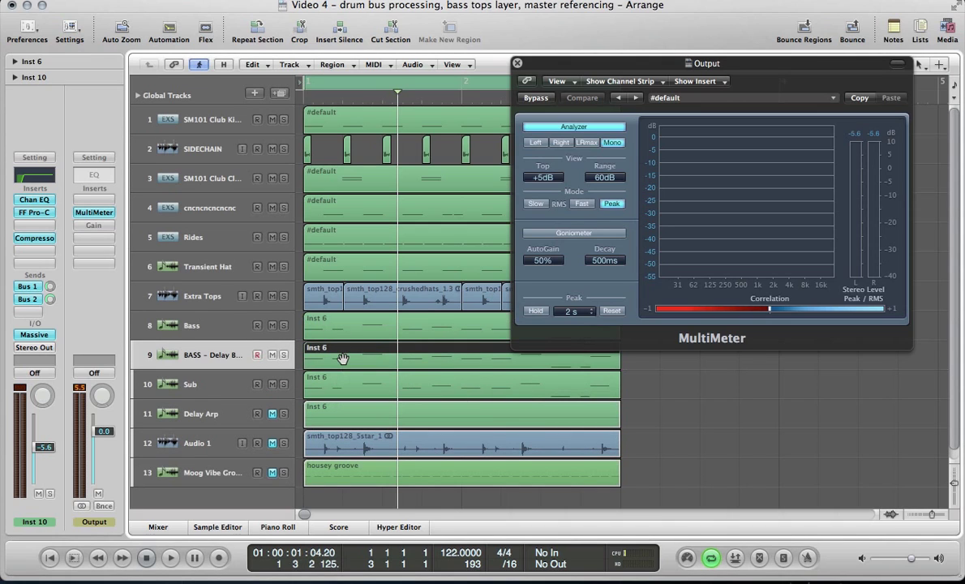
Audition the duplicated bass region in solo, and switch off the Bus 1 send on the original Bass track while listening to it.
key(s)
key(space)
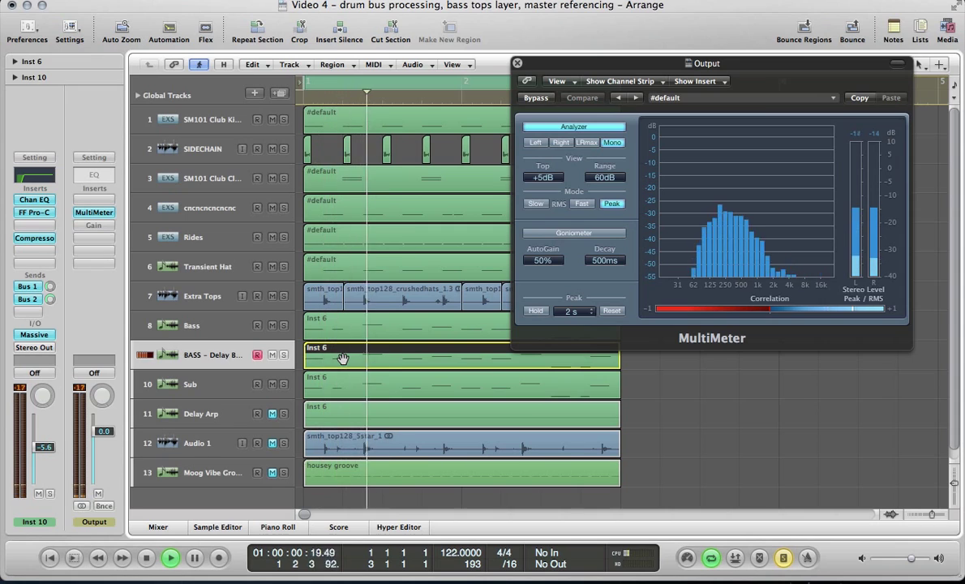
click(235, 326)
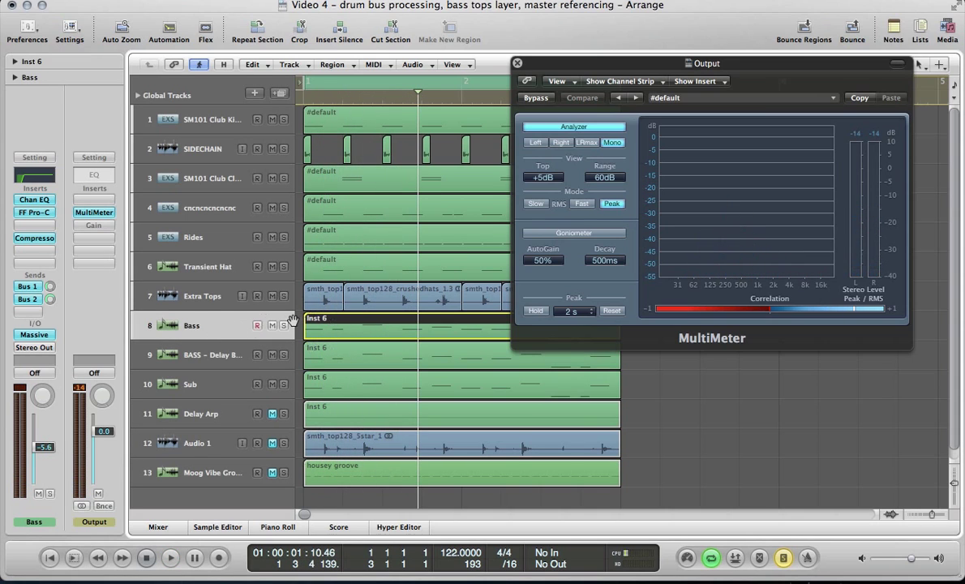
click(27, 285)
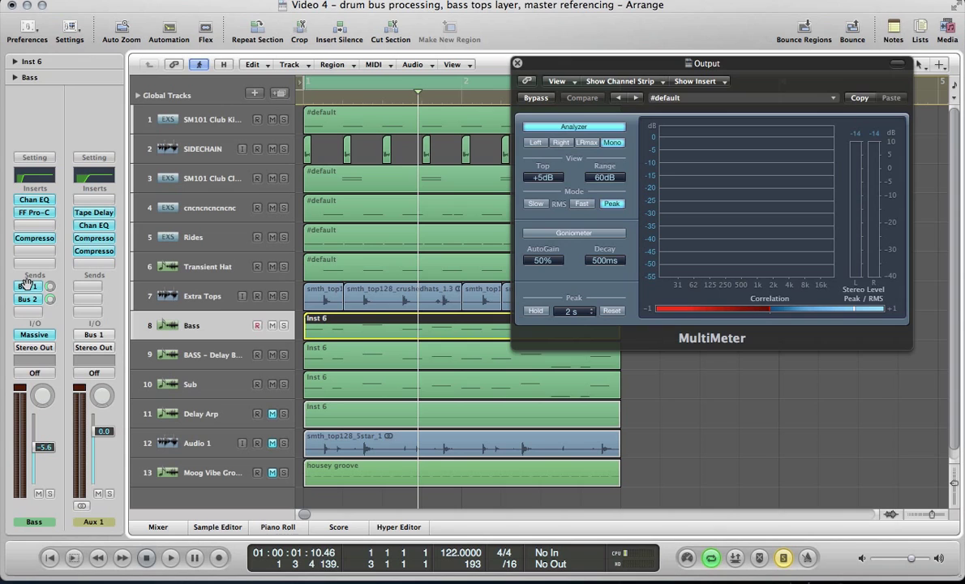
key(space)
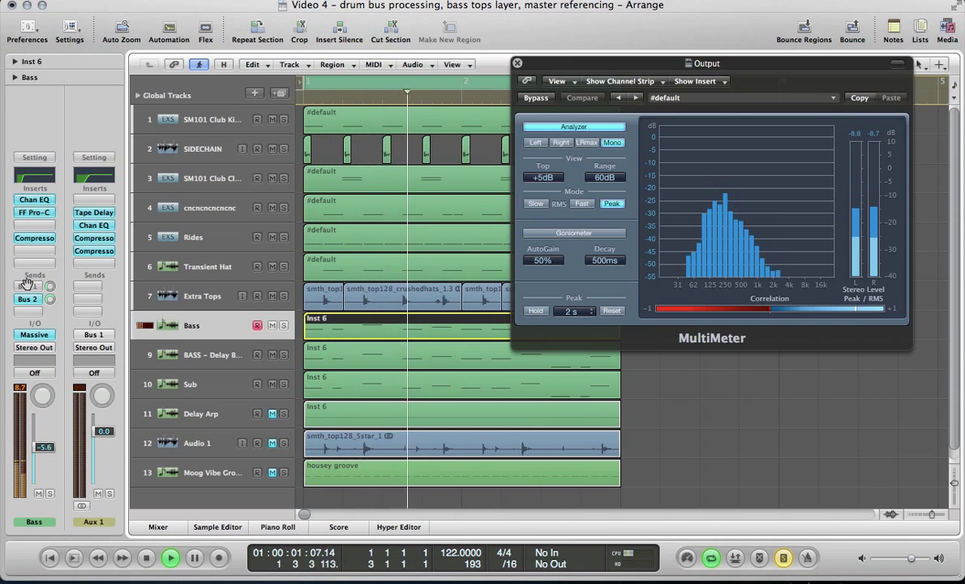
key(space)
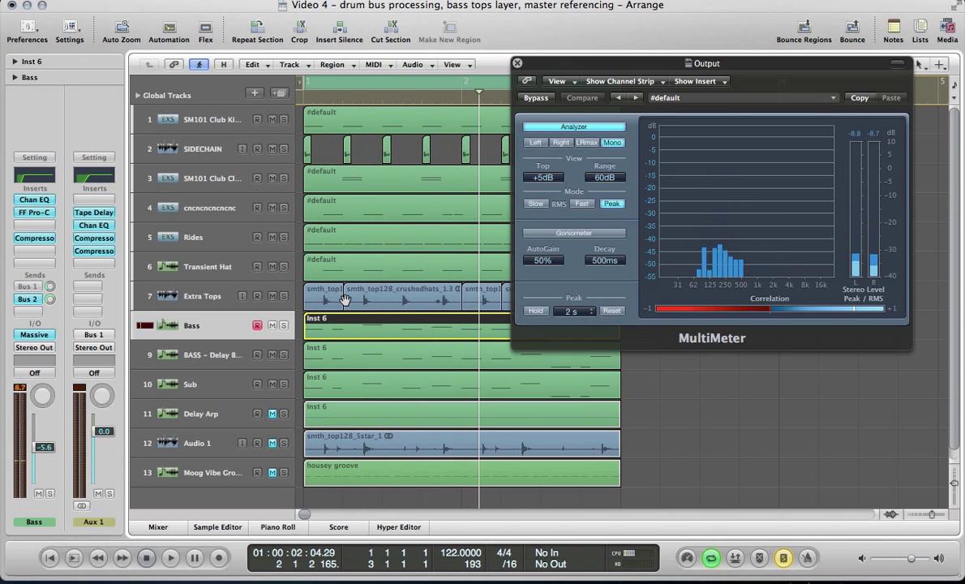
Rename the duplicated bass track as Bass Tops Layer.
click(216, 359)
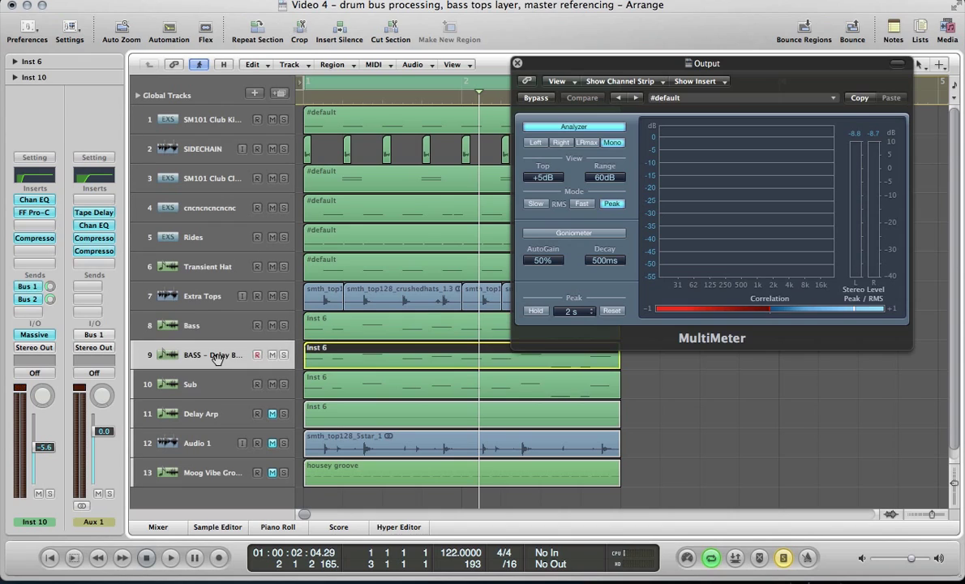
double_click(216, 359)
text(Bass Tops Layer)
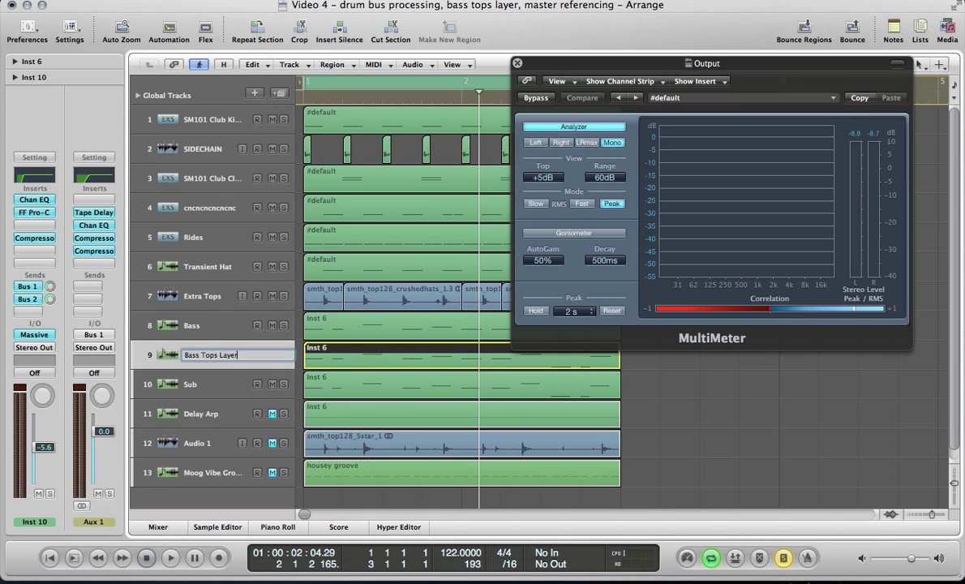
key(Return)
Set the low-cut frequency of the Bass Tops Layer's Channel EQ to 275 Hz and audition the filtered sound.
key(space)
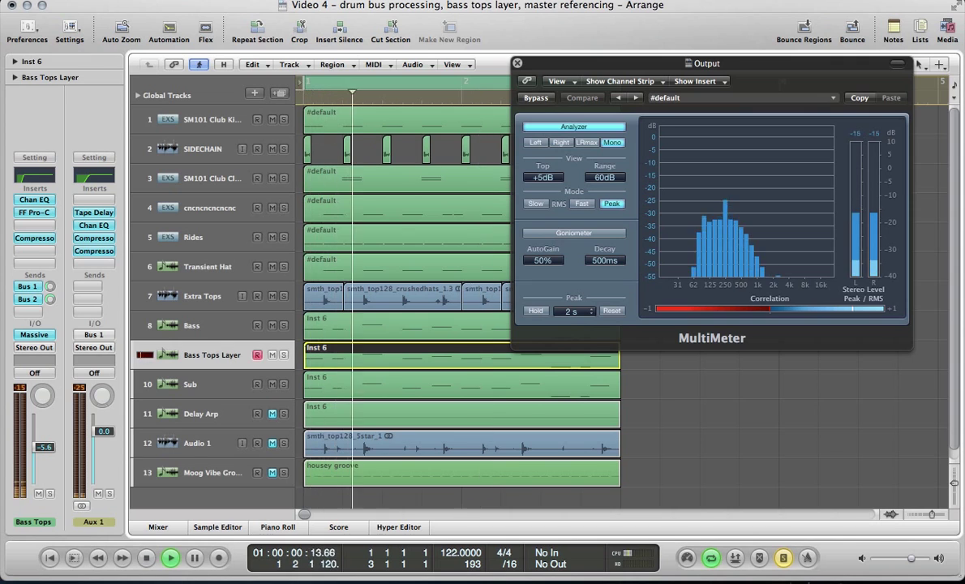
click(29, 198)
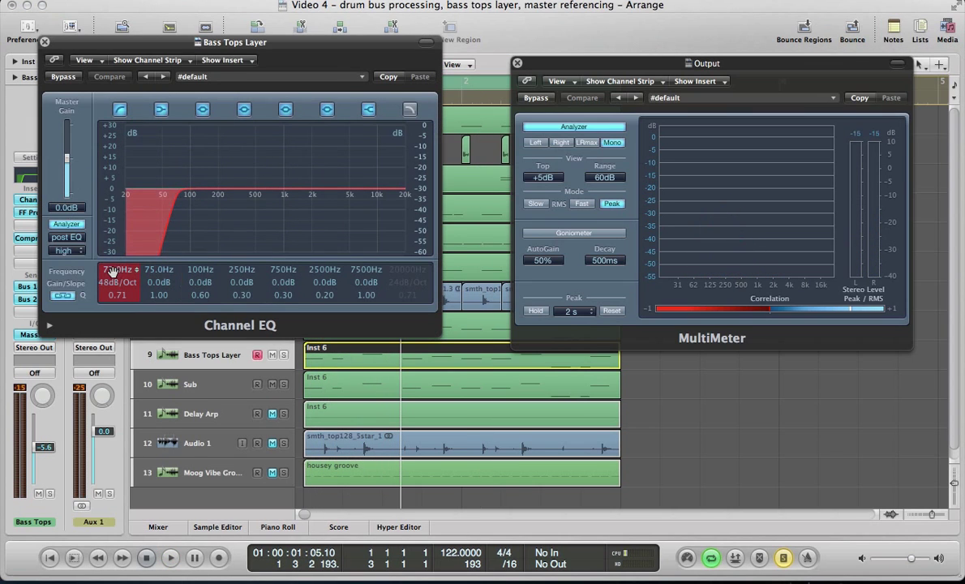
drag(109, 270, 108, 204)
key(space)
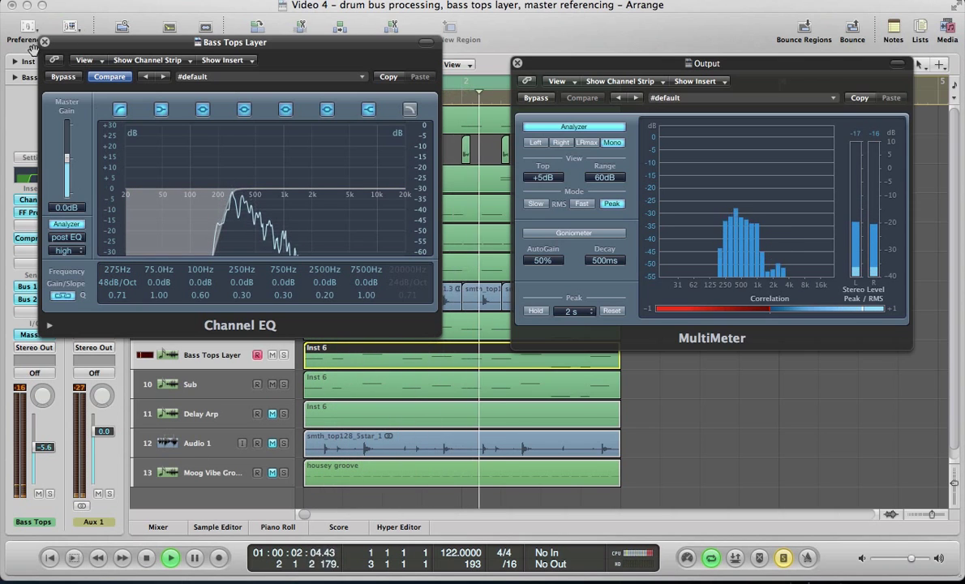
key(super+w)
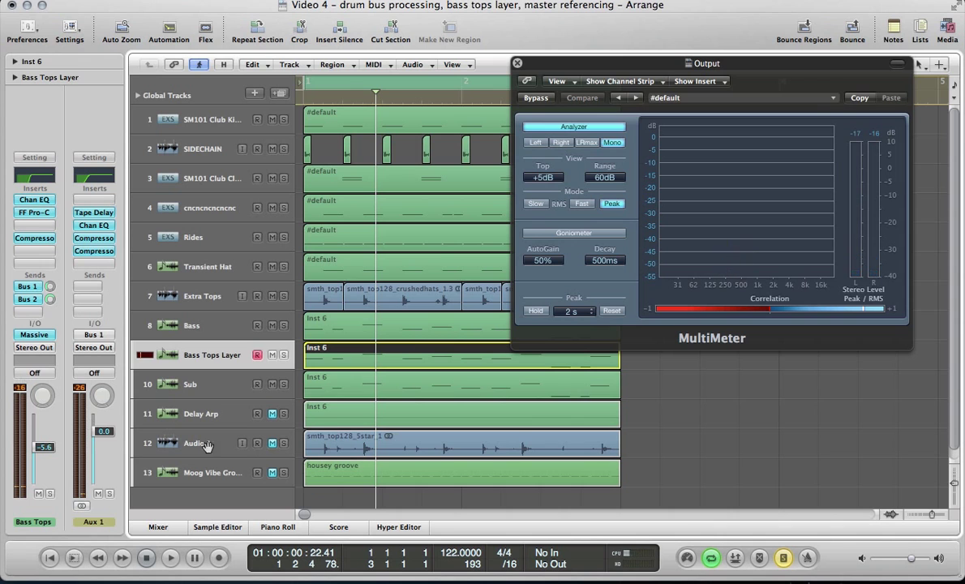
Adjust the Flt Mod macro in the Bass Tops Layer's Massive synth and close the instrument window.
click(24, 334)
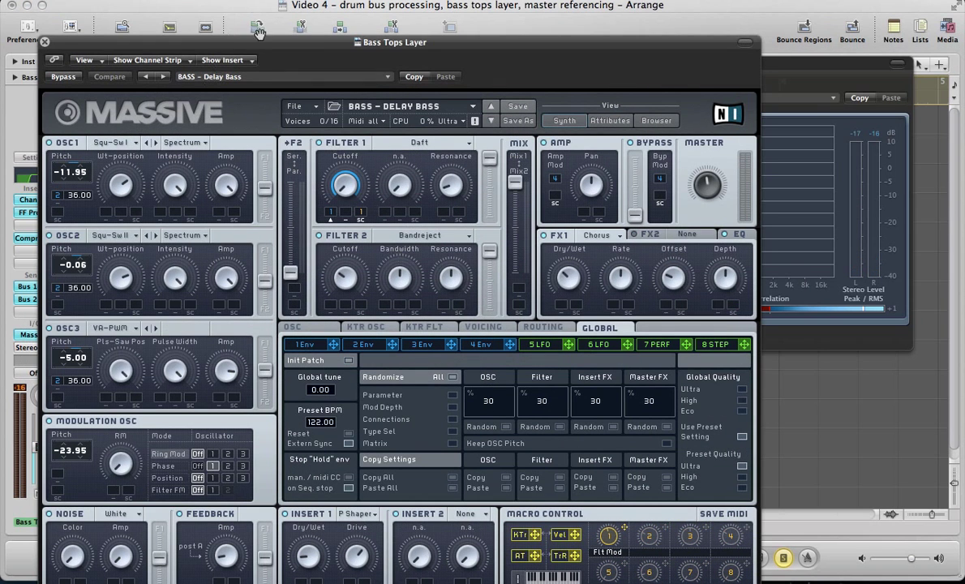
drag(260, 49, 296, 11)
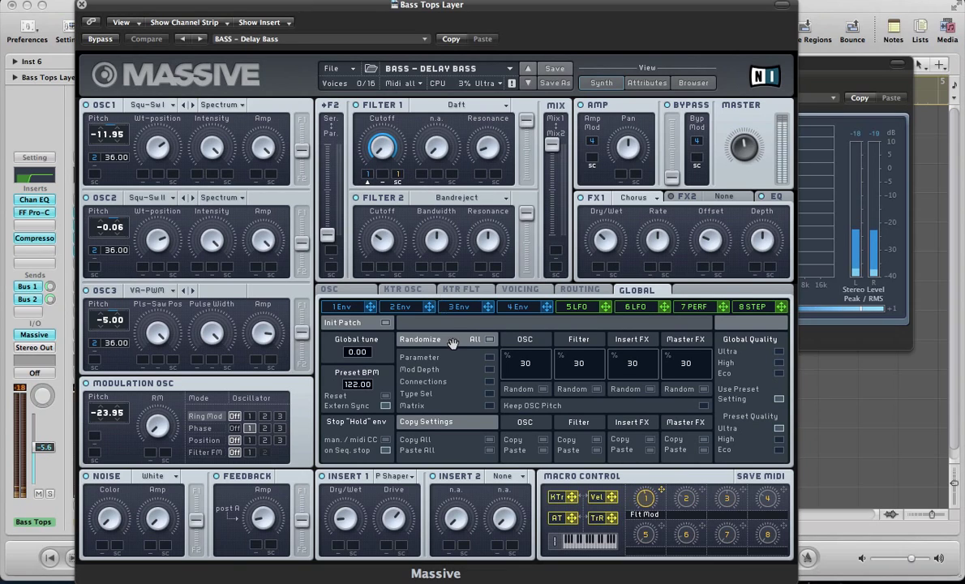
drag(642, 500, 641, 495)
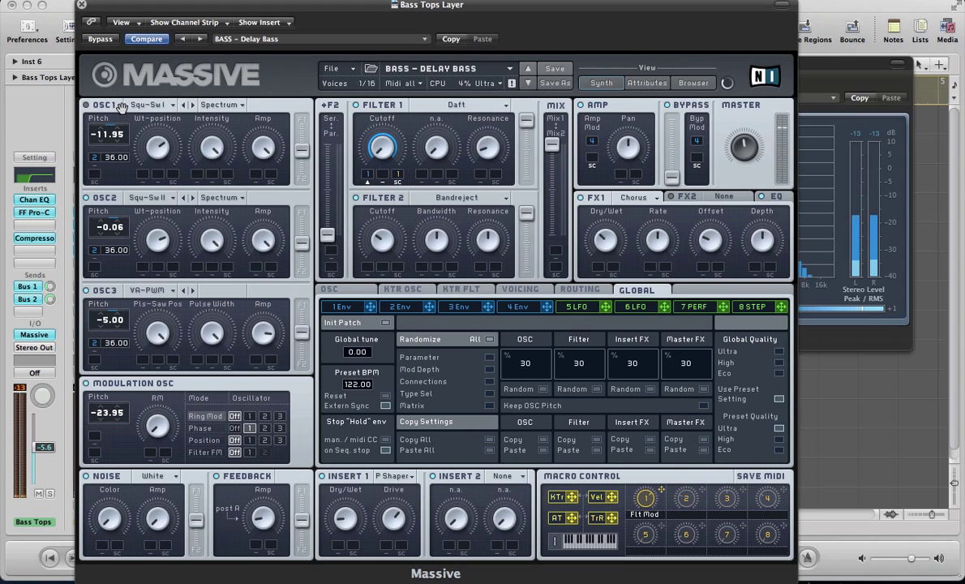
click(81, 5)
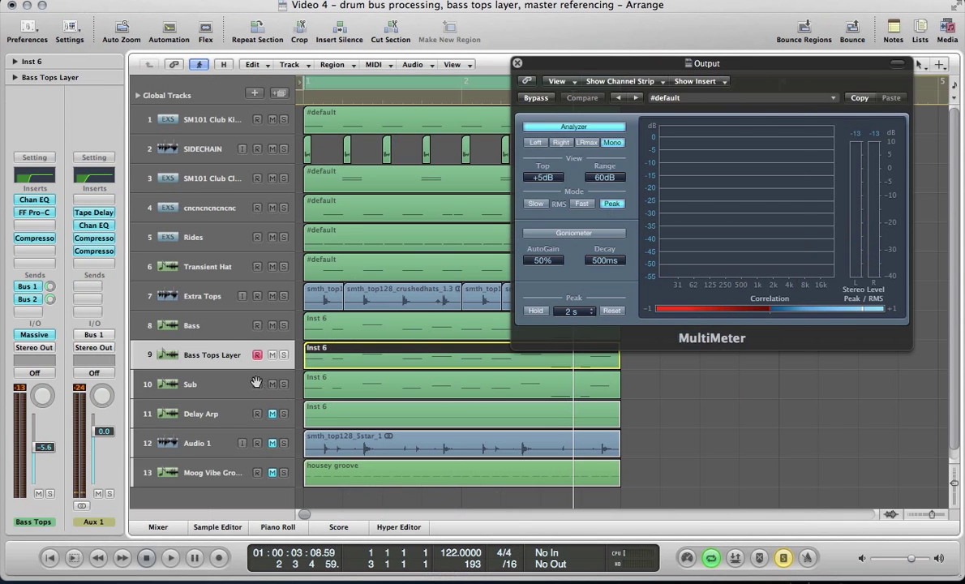
Audition the Bass and Bass Tops Layer regions together in solo, toggling the Bass track's mute to compare them.
shift+click(213, 325)
key(space)
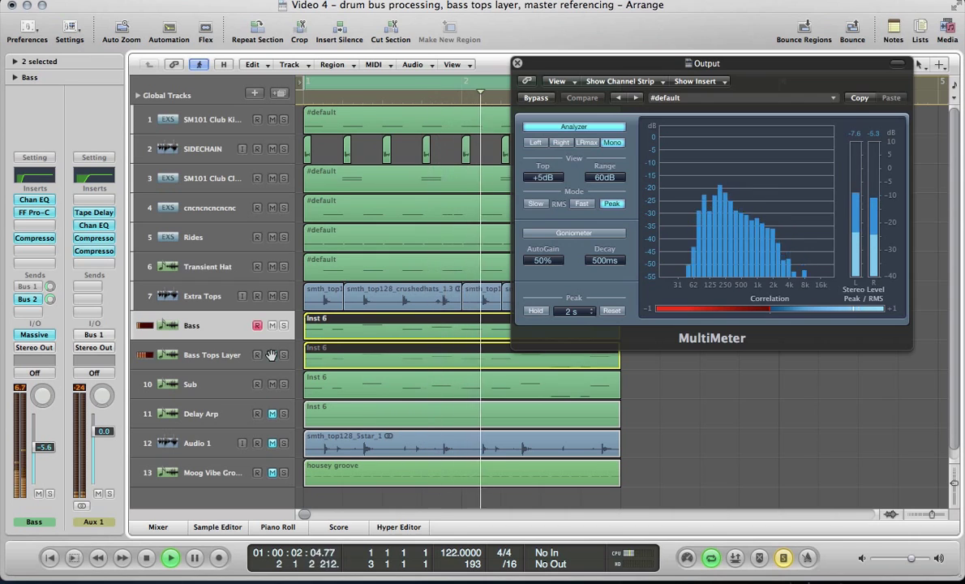
click(272, 326)
key(space)
key(Return)
key(space)
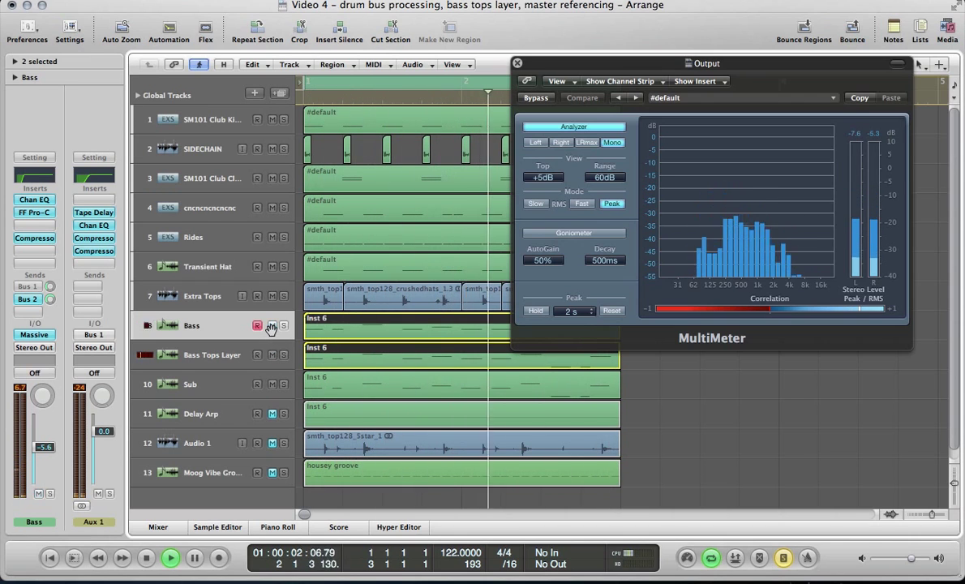
Insert the stereo iZotope Ozone 5 Imager in the empty slot after FF Pro-C on the Bass Tops Layer.
click(198, 355)
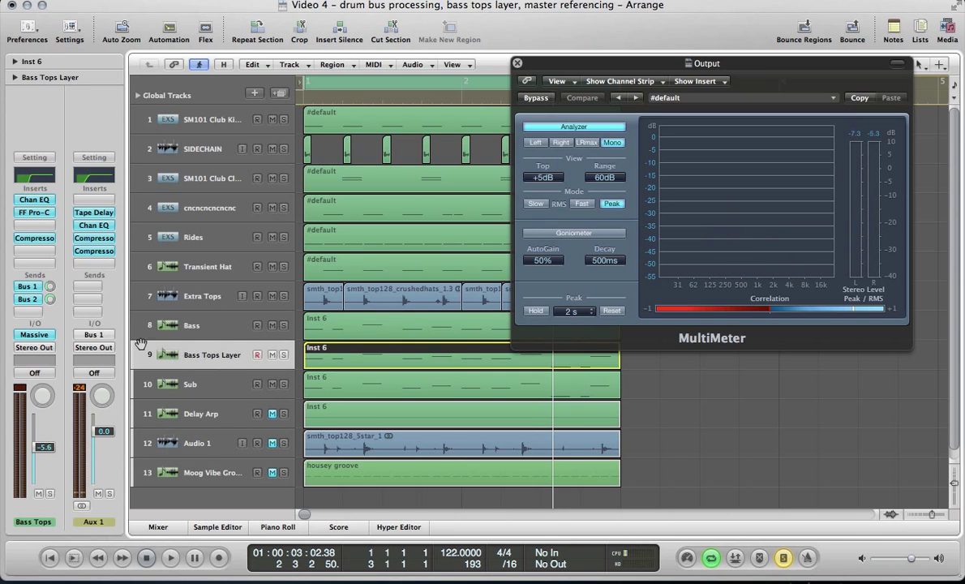
click(36, 225)
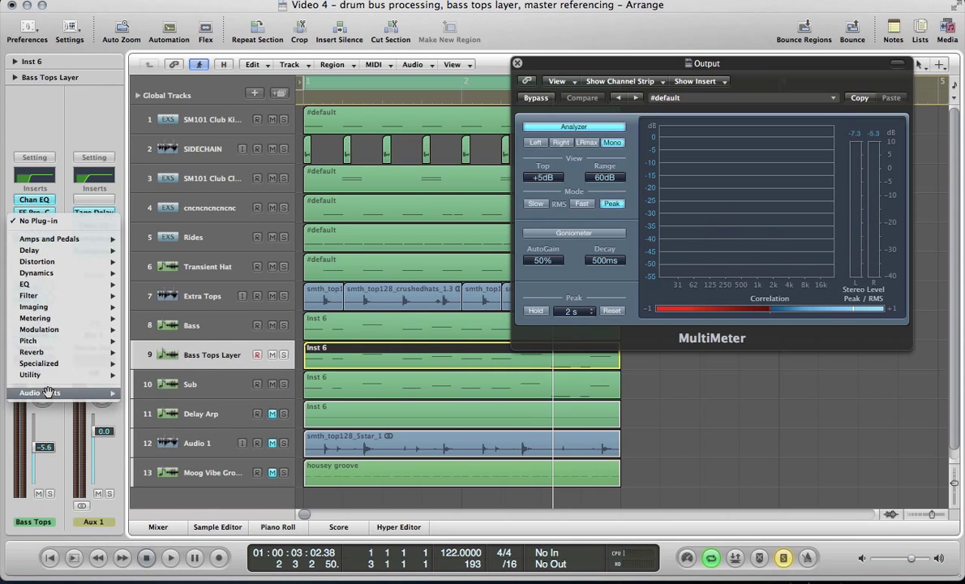
mouse_move(49, 393)
mouse_move(223, 454)
mouse_move(217, 352)
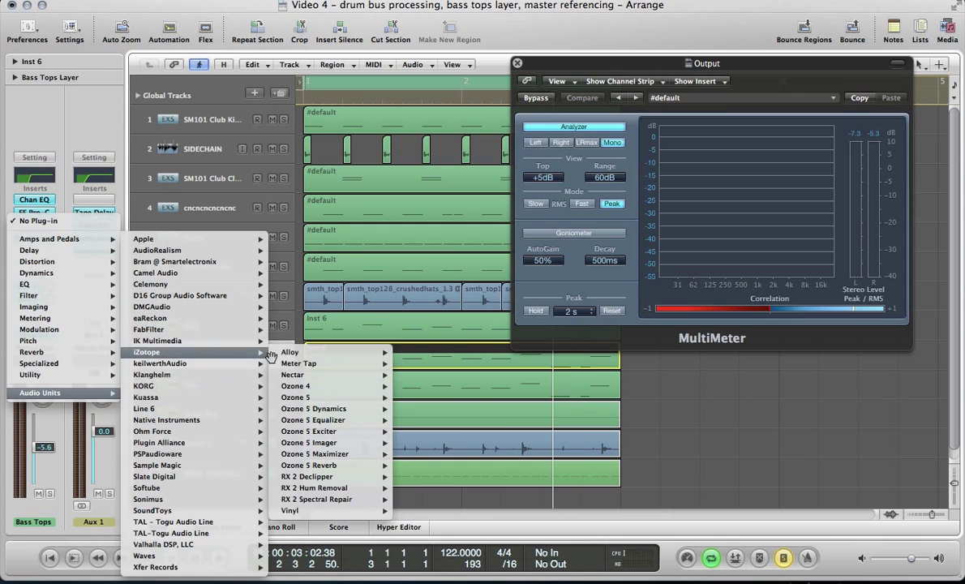
mouse_move(320, 442)
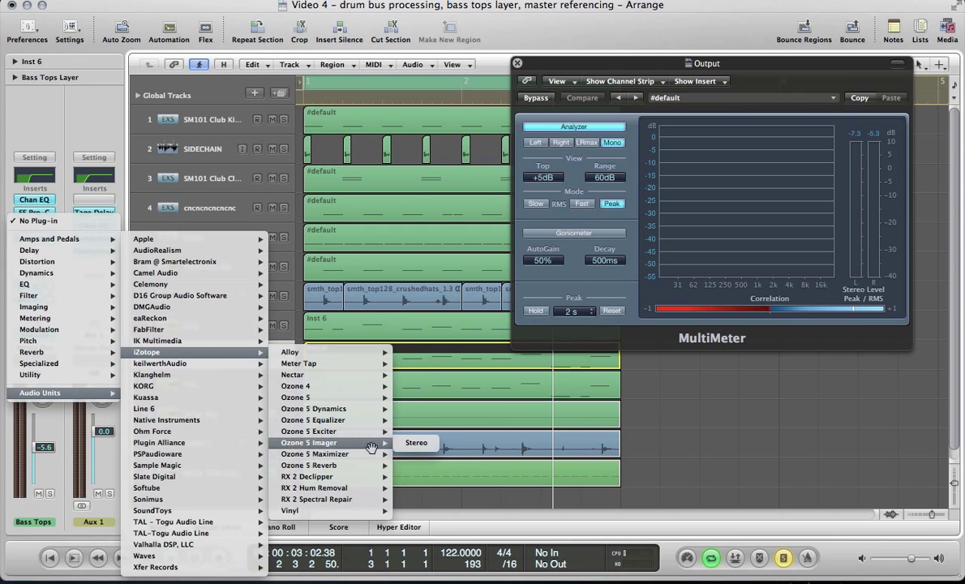
click(407, 445)
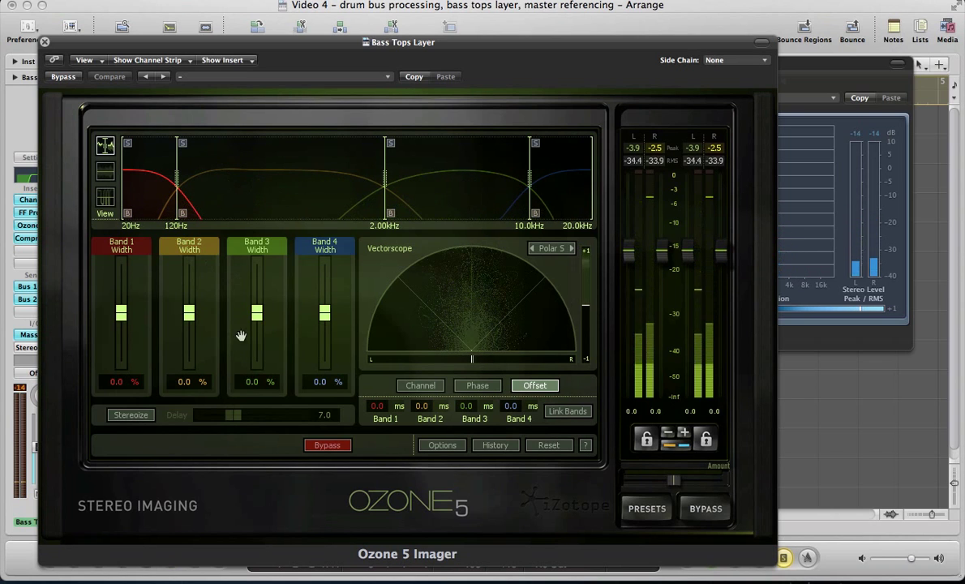
Set the Imager's Band 3 width to 50% and play the layer.
click(251, 382)
text(50)
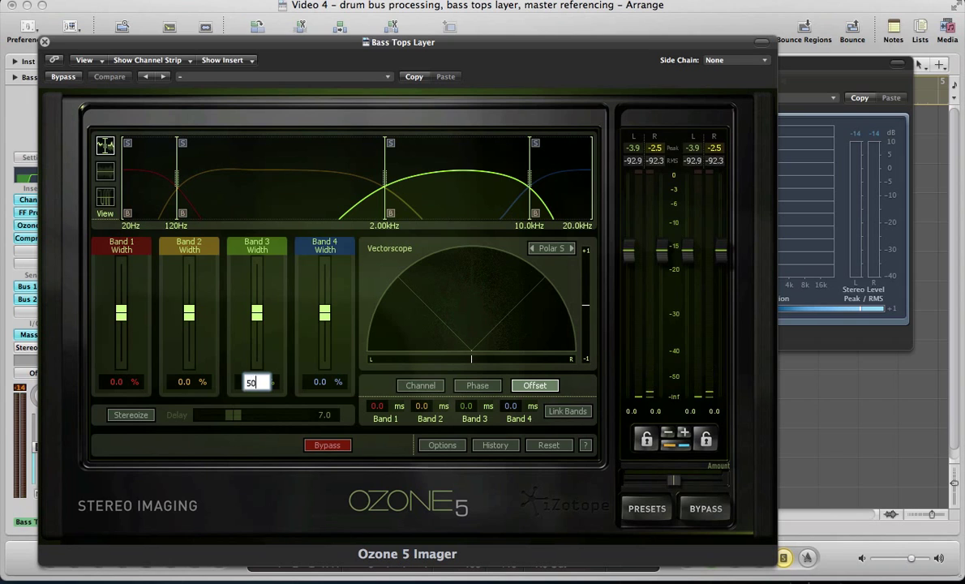
key(Return)
key(space)
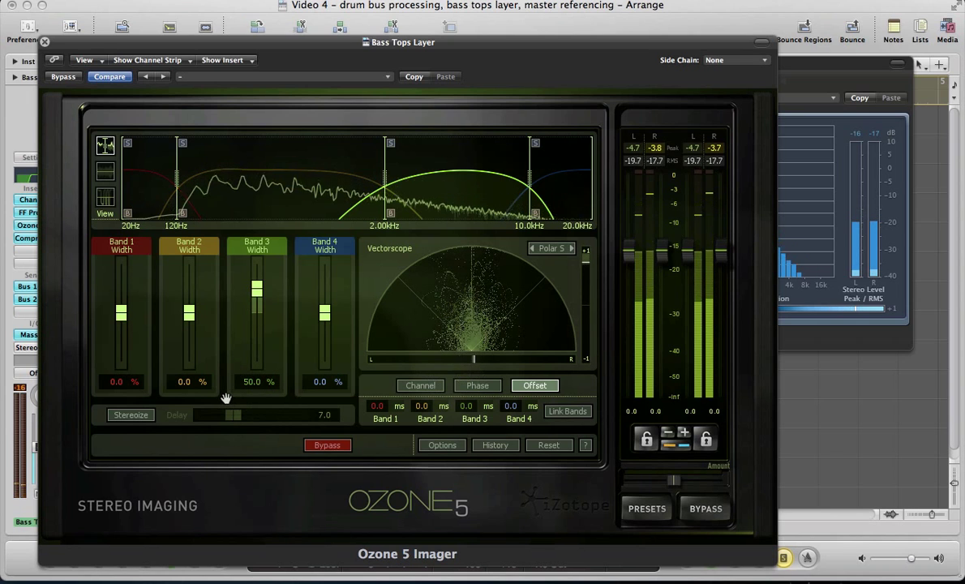
Set the Band 3 offset to 0.8 ms and lower the crossover between Bands 2 and 3 to 1.10 kHz while auditioning.
click(469, 406)
text(0.8)
key(Return)
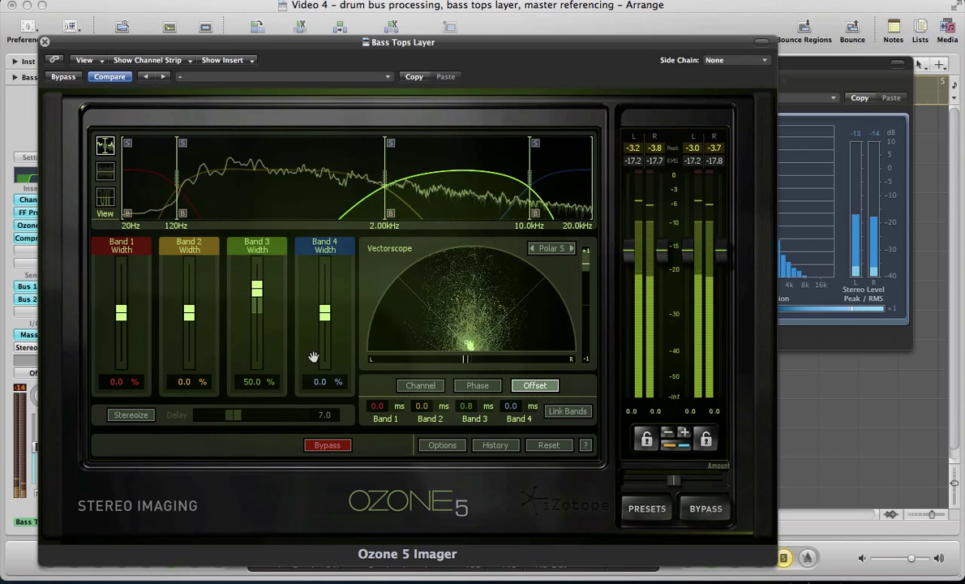
drag(384, 189, 333, 186)
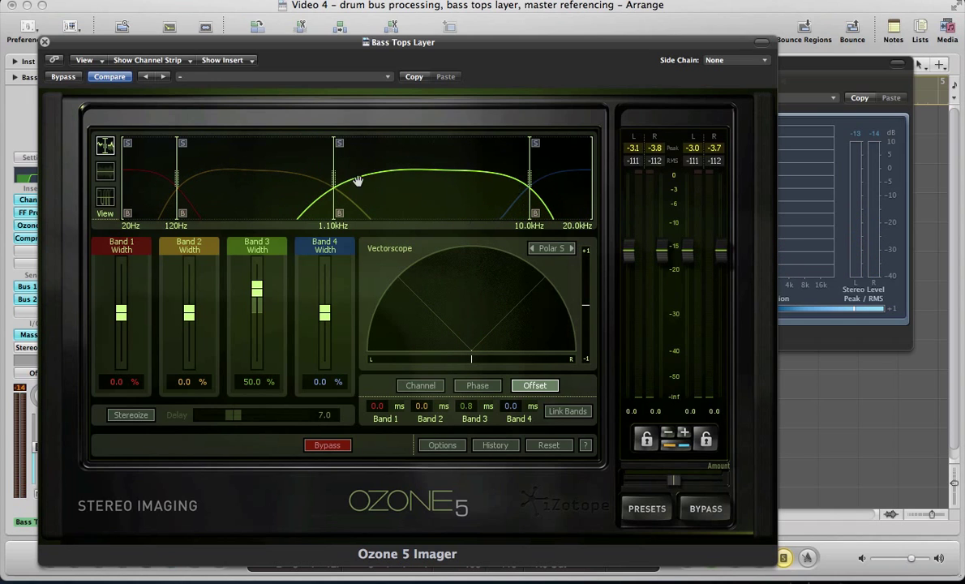
key(space)
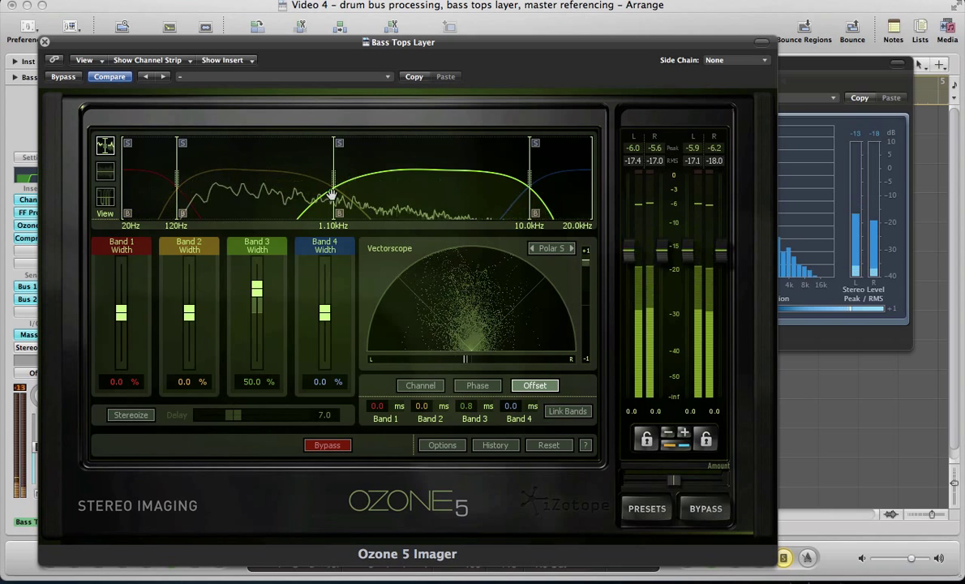
Lower the Imager's Band 2/3 crossover to 761 Hz and the Band 3/4 crossover to 4.01 kHz, then audition the layer.
drag(332, 195, 303, 190)
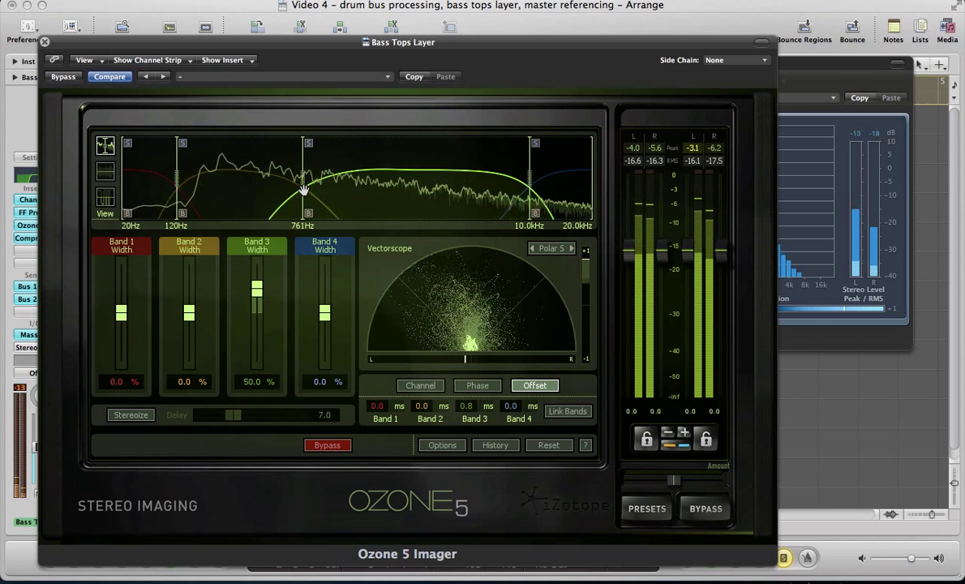
drag(529, 192, 446, 201)
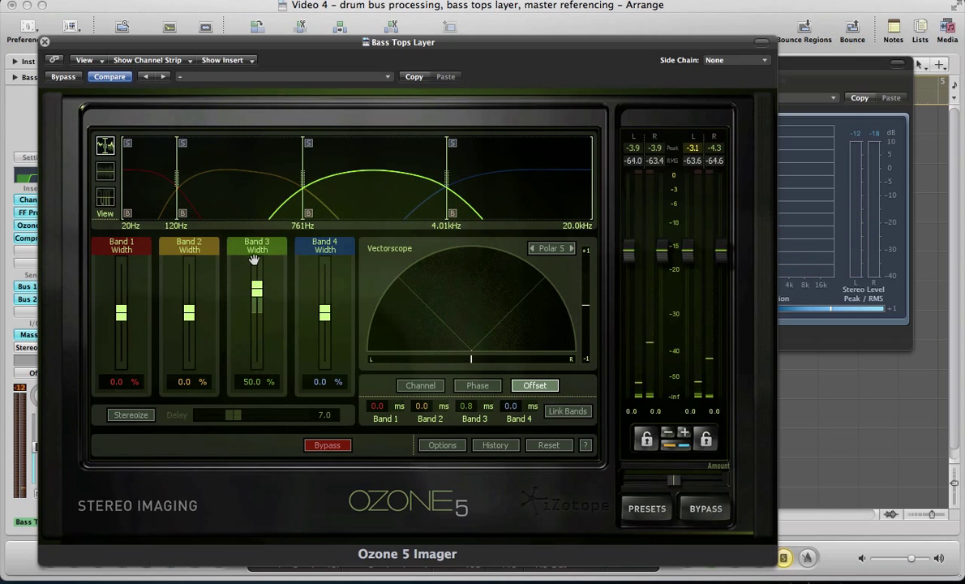
key(space)
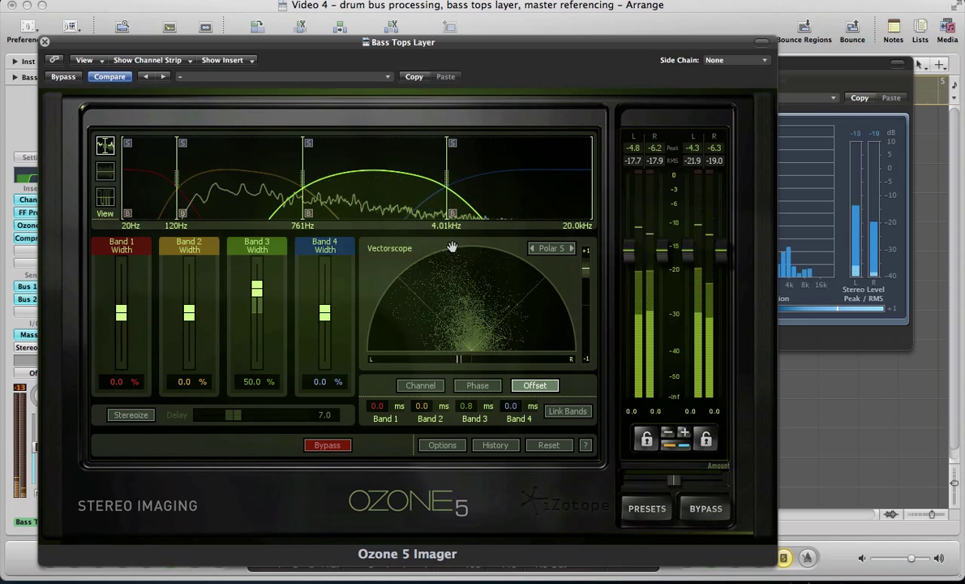
key(space)
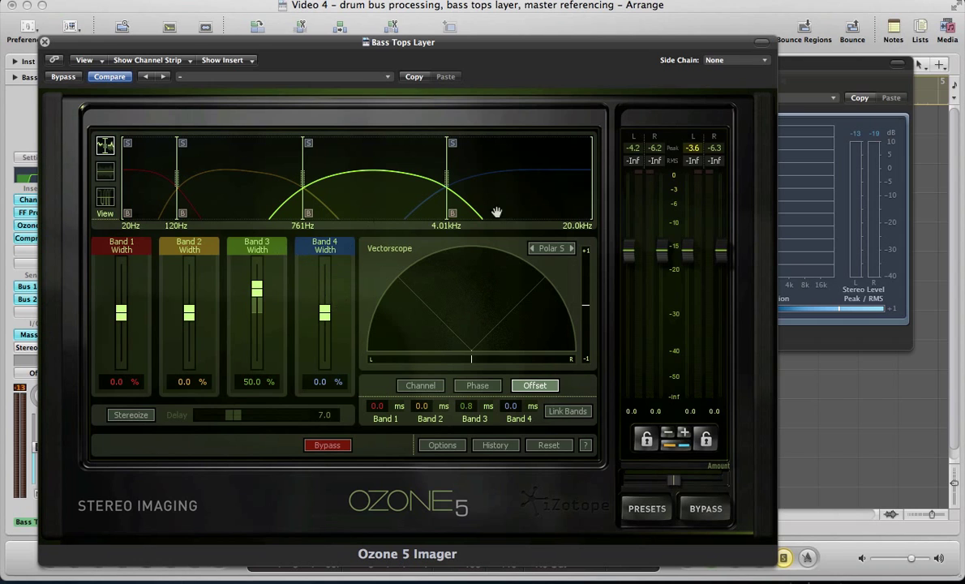
Set the Imager's Band 4 width to 17% while the layer plays.
key(space)
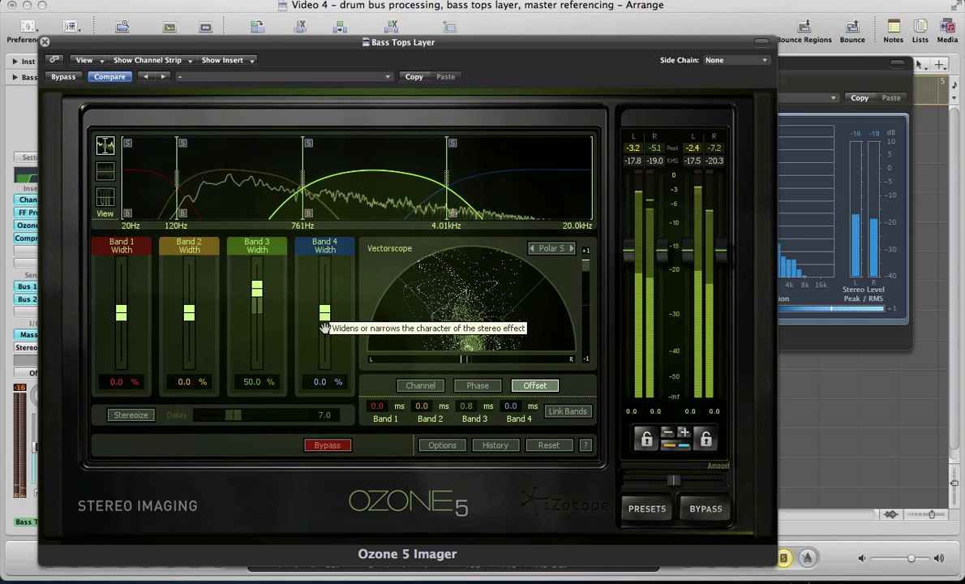
click(316, 382)
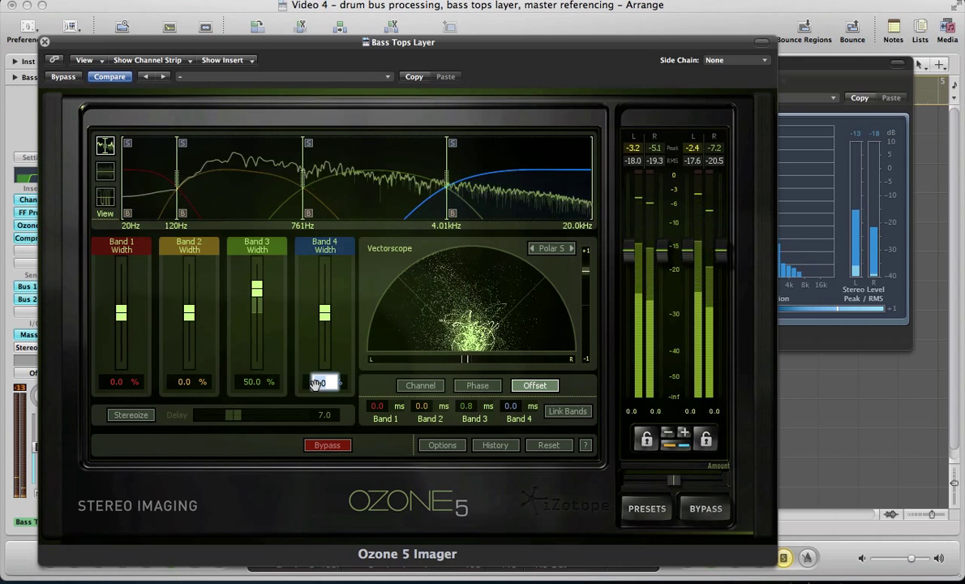
text(17)
key(Return)
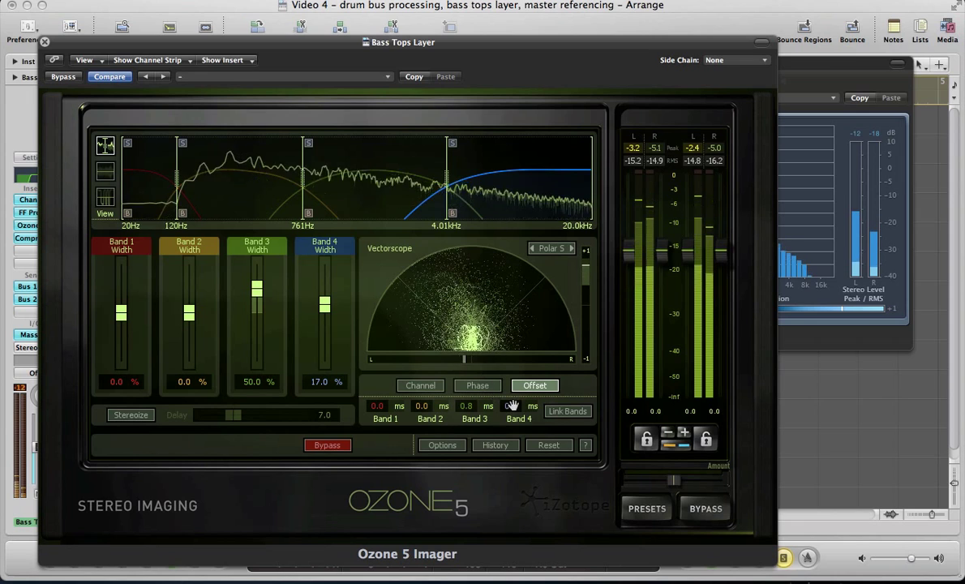
key(space)
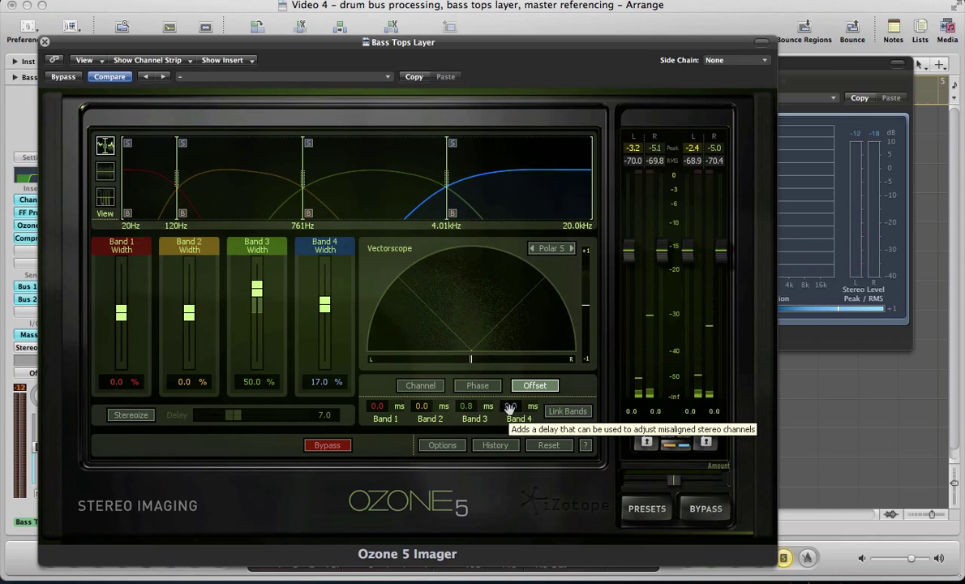
Set the Band 4 offset to -3.4 ms while auditioning the layer.
scroll(509, 407, down, 2)
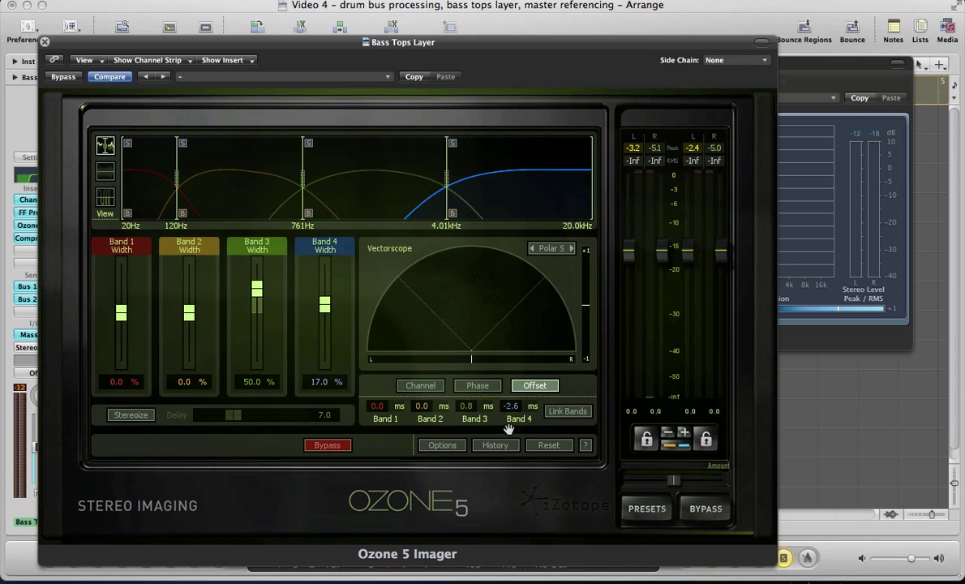
key(space)
scroll(509, 408, down, 5)
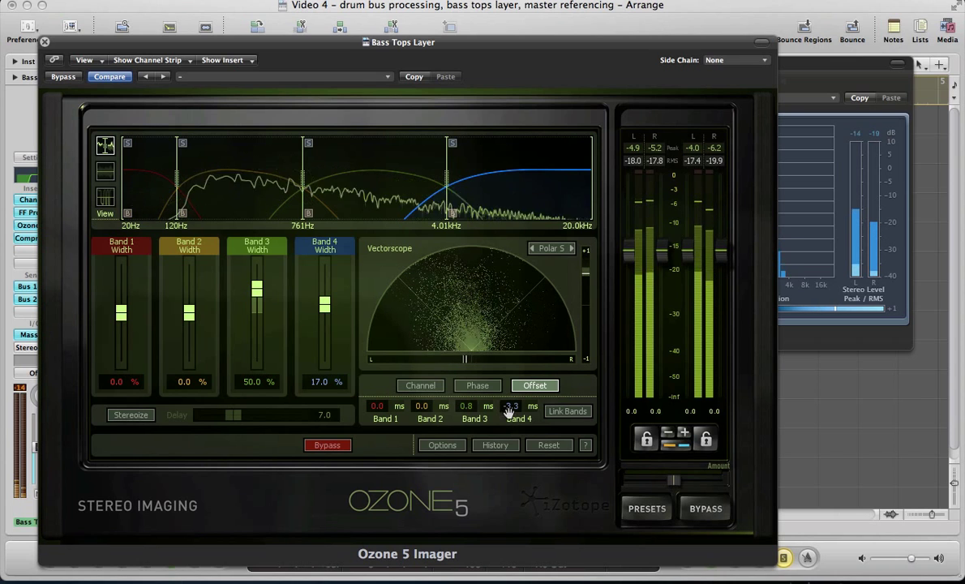
scroll(509, 412, down, 5)
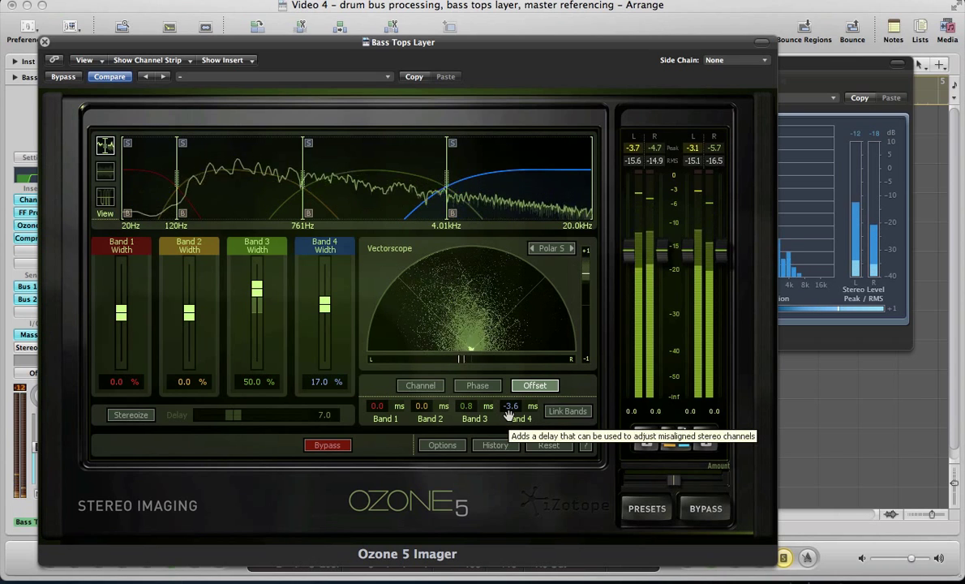
scroll(510, 412, up, 2)
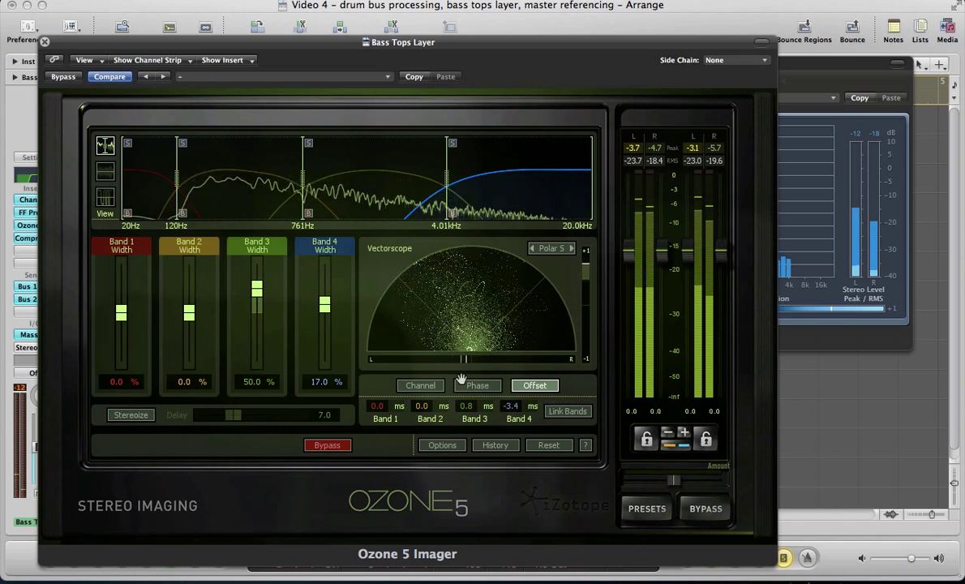
Compare the layer with the Imager bypassed and active, then hide the plug-in windows and turn off solo.
click(62, 76)
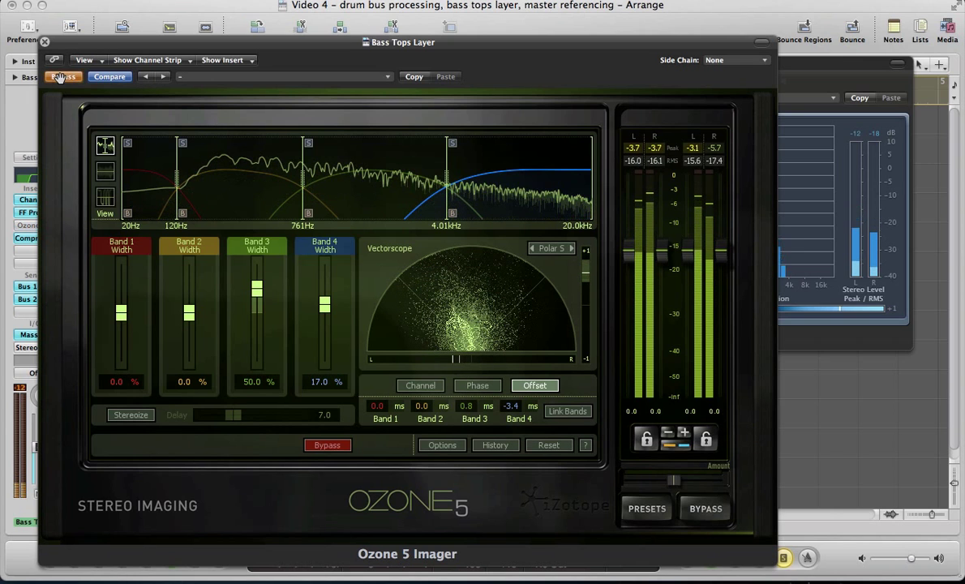
key(v)
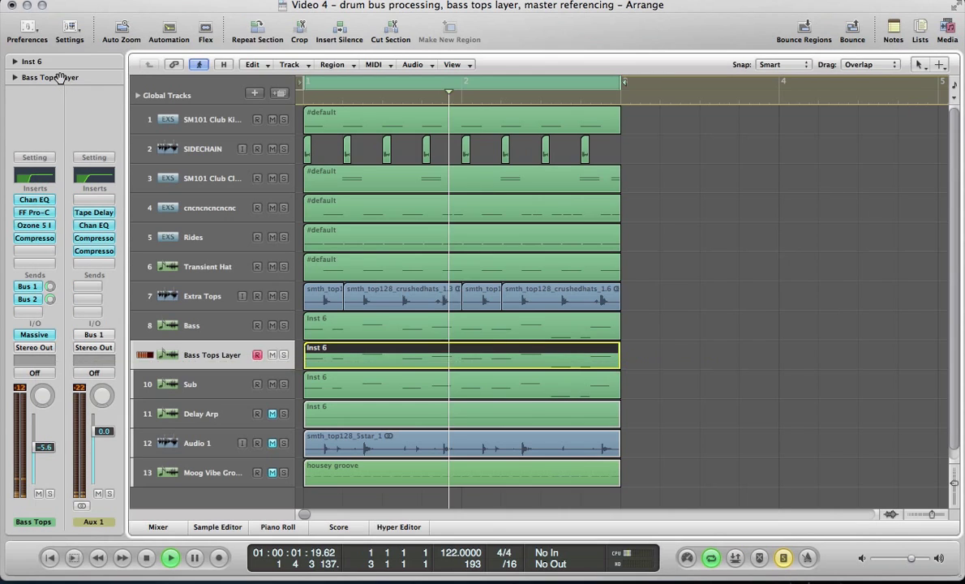
key(s)
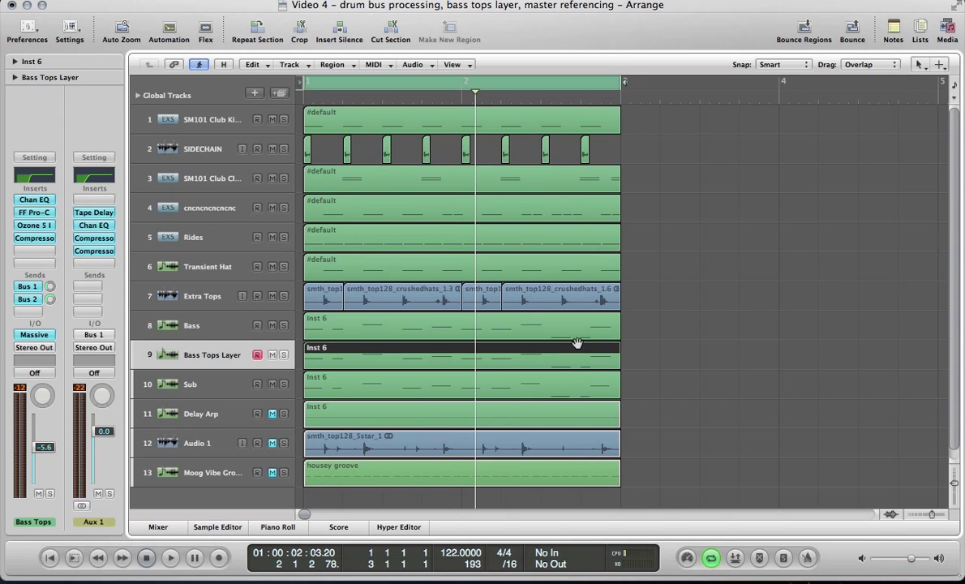
Play the full mix and toggle the Bass Tops Layer's mute to compare the mix with and without it.
key(space)
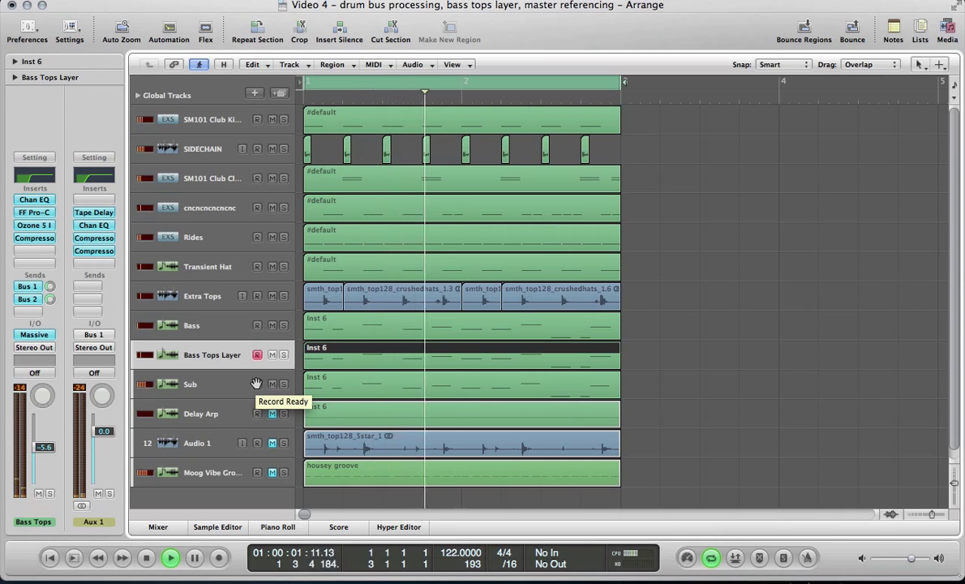
click(201, 329)
click(200, 349)
click(271, 355)
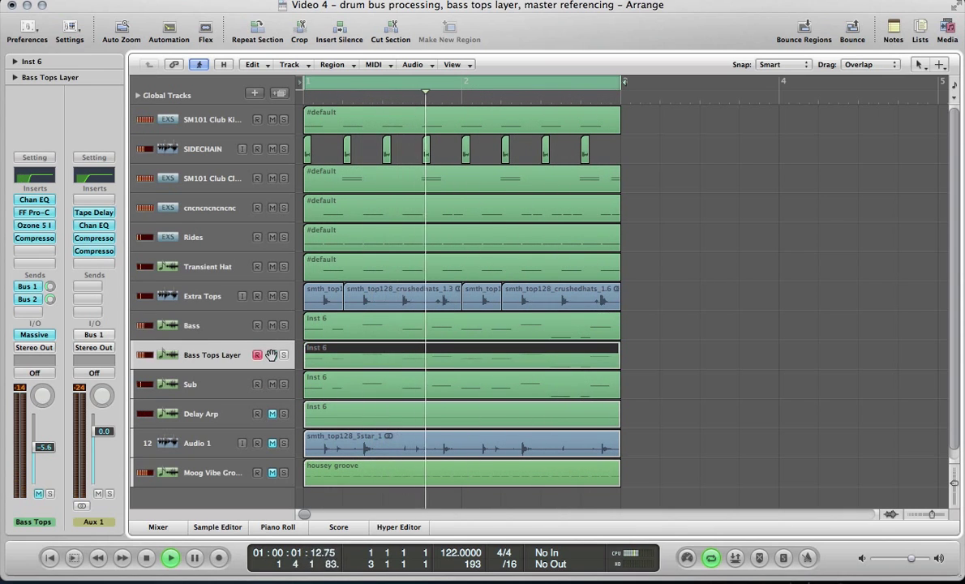
click(272, 354)
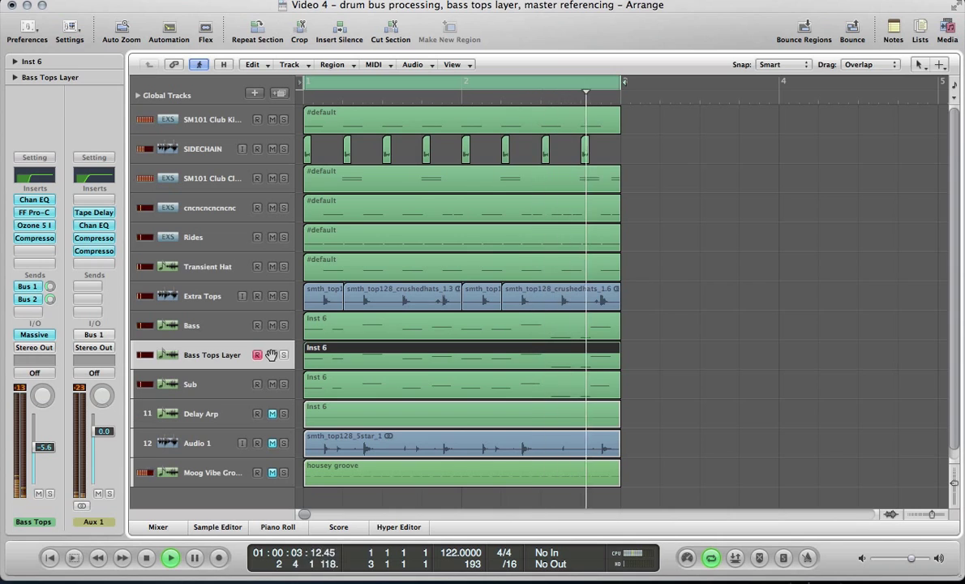
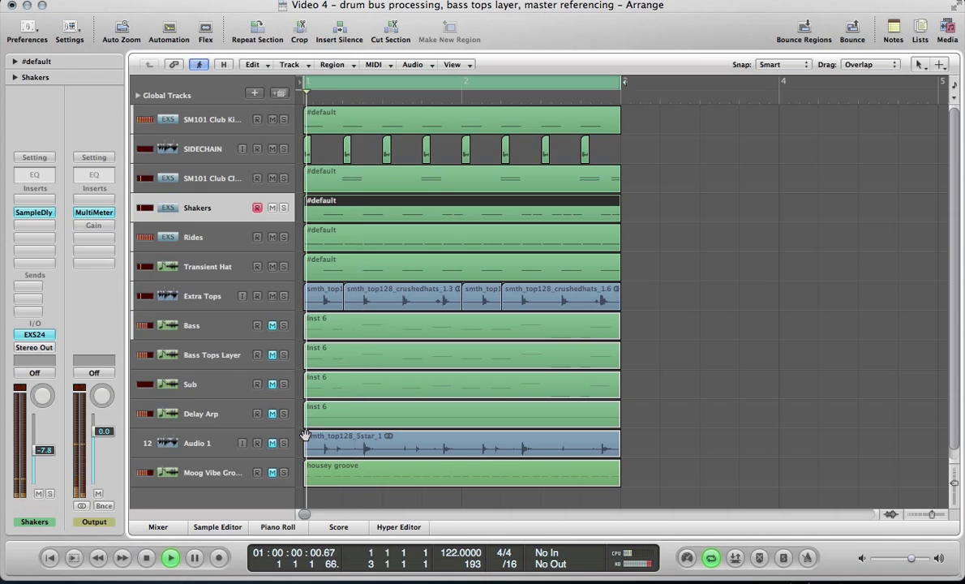
Look over the channel strips in the mixer and stop playback.
key(x)
scroll(342, 334, down, 2)
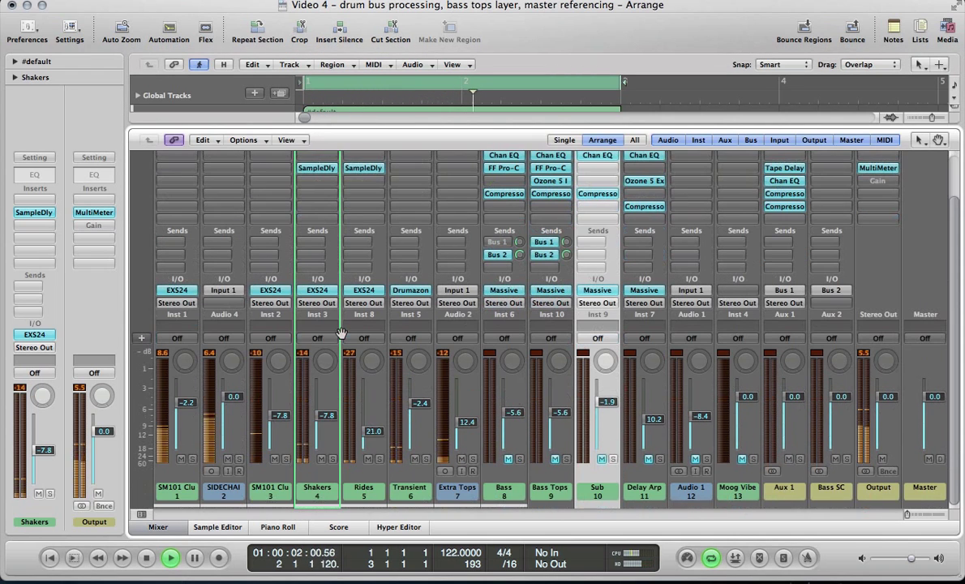
key(space)
scroll(319, 395, up, 2)
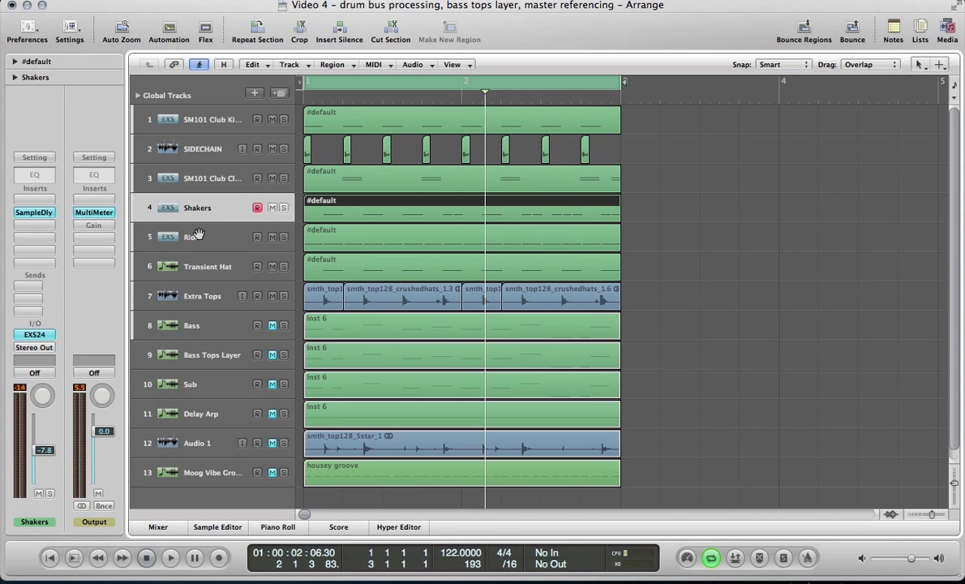
Solo the SM101 Club Claps region, play it and bring up its Channel EQ.
key(s)
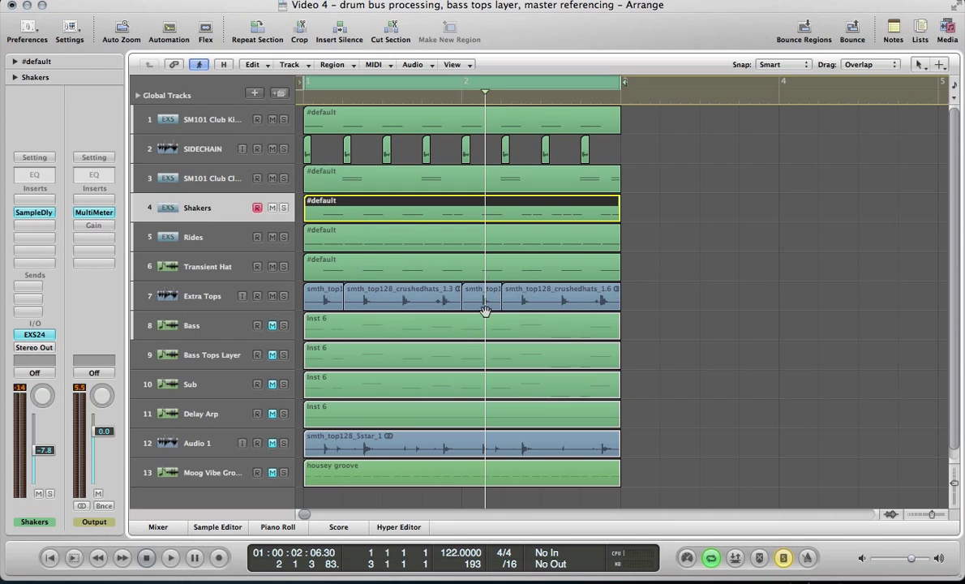
click(195, 171)
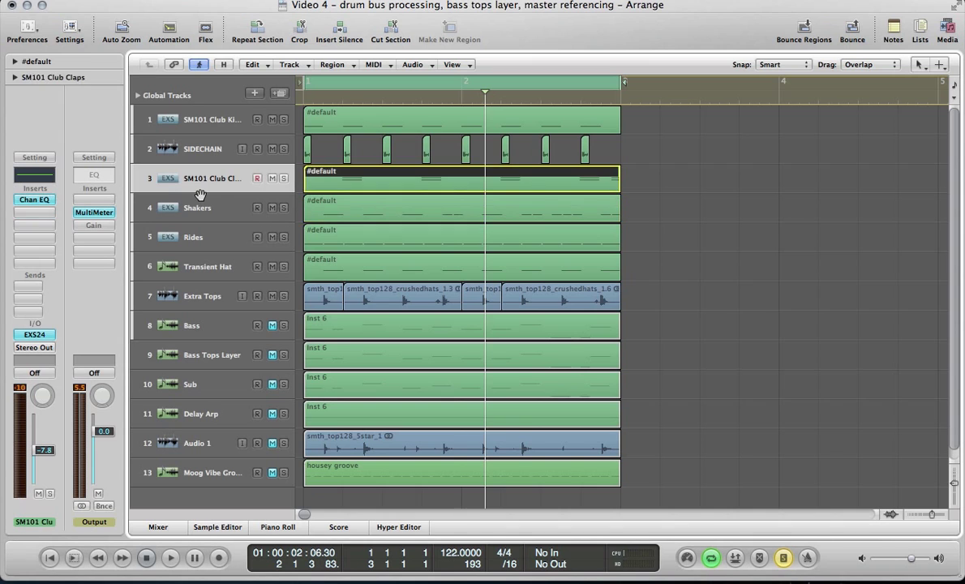
key(space)
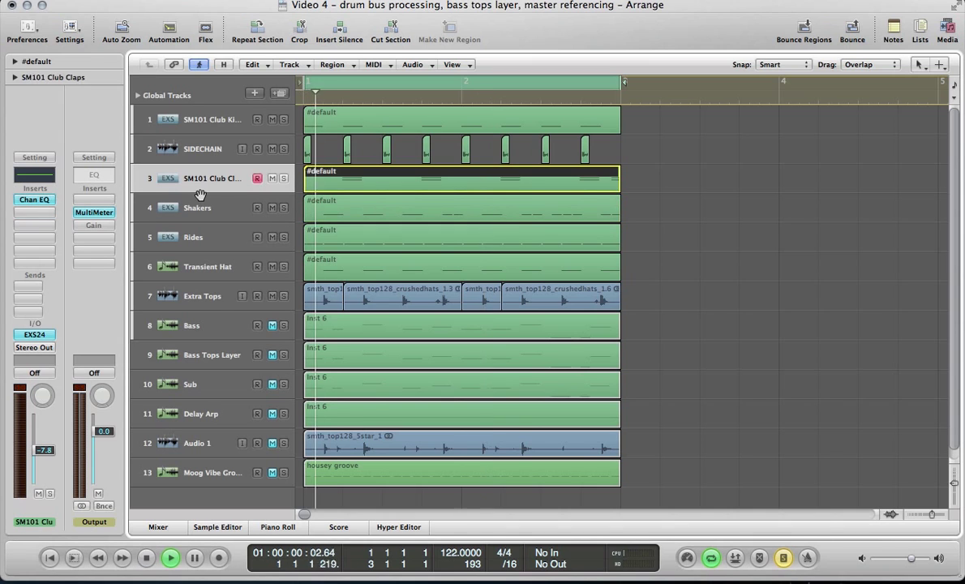
click(31, 198)
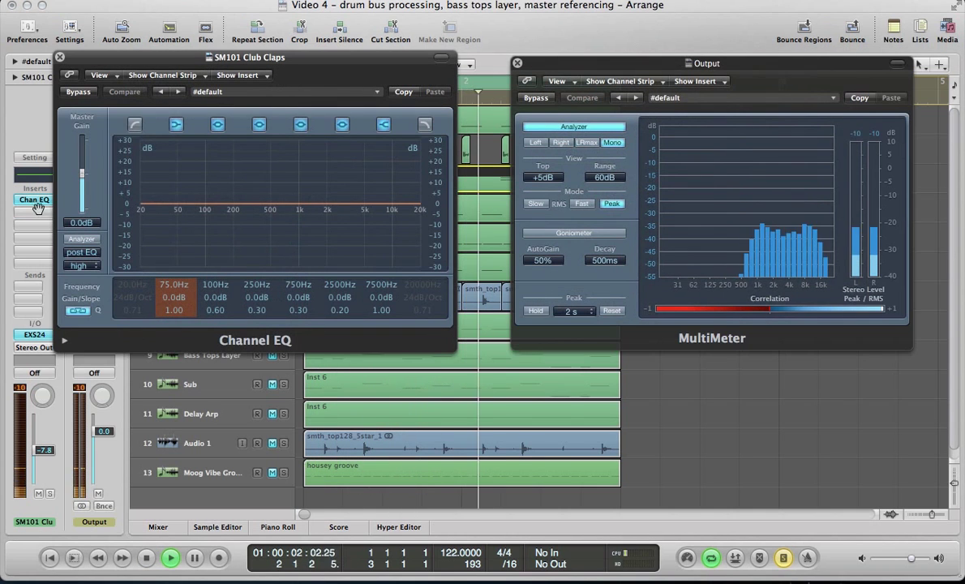
Turn on the claps EQ's analyzer and set its 24 dB/Oct low cut to 190 Hz.
click(81, 240)
click(120, 286)
drag(120, 285, 139, 190)
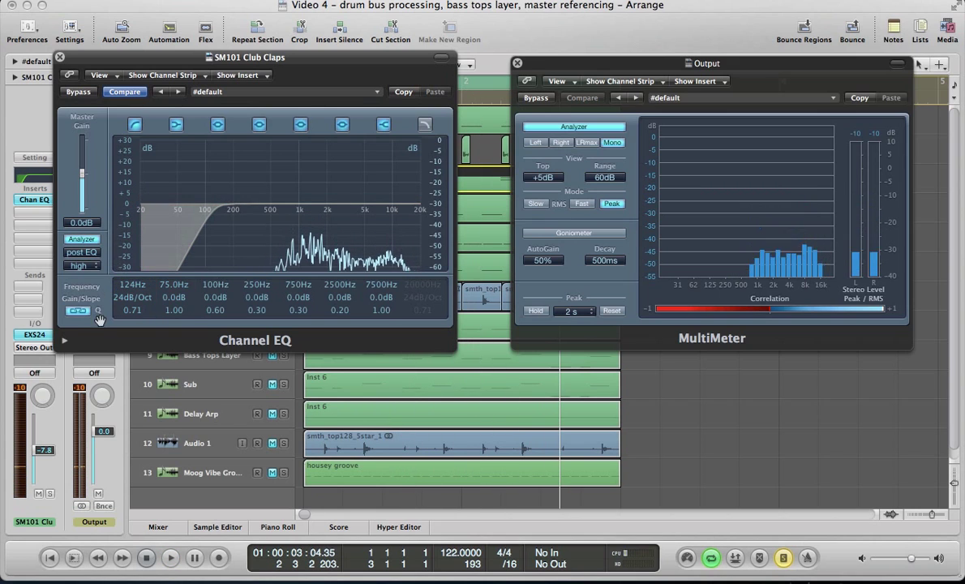
drag(130, 285, 121, 263)
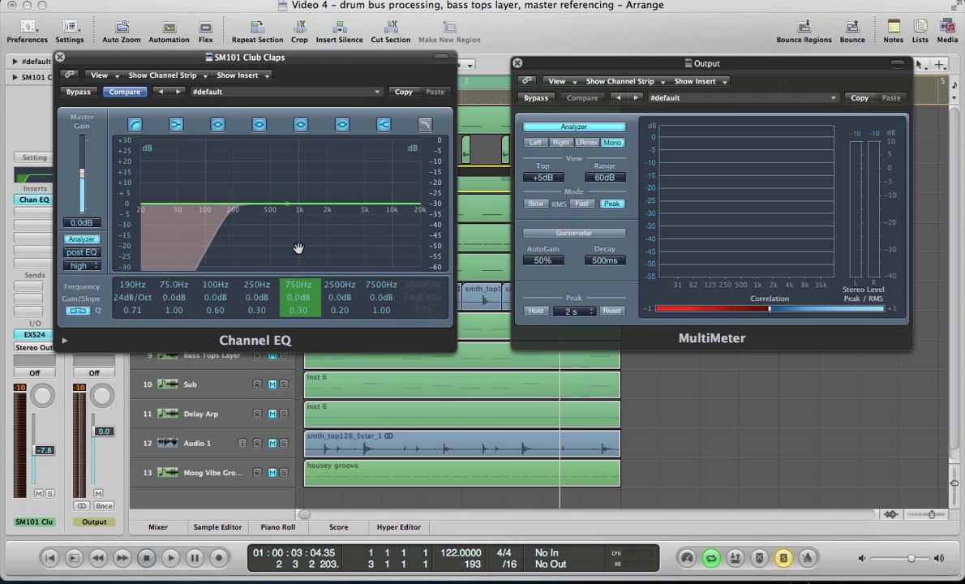
Raise the claps' low cut to 240 Hz during playback, comparing with the EQ bypassed, and close the EQ.
key(space)
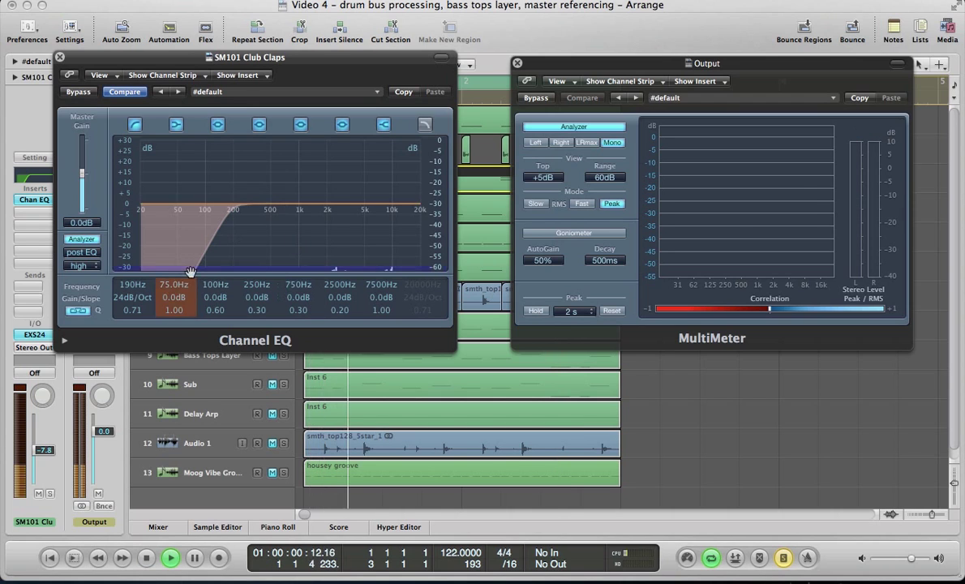
drag(127, 284, 128, 275)
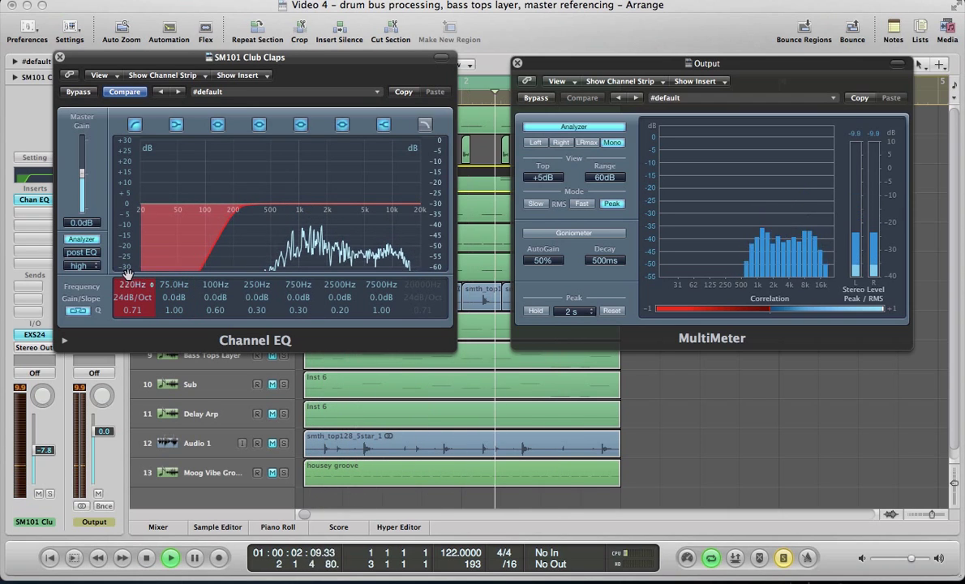
click(71, 92)
click(71, 92)
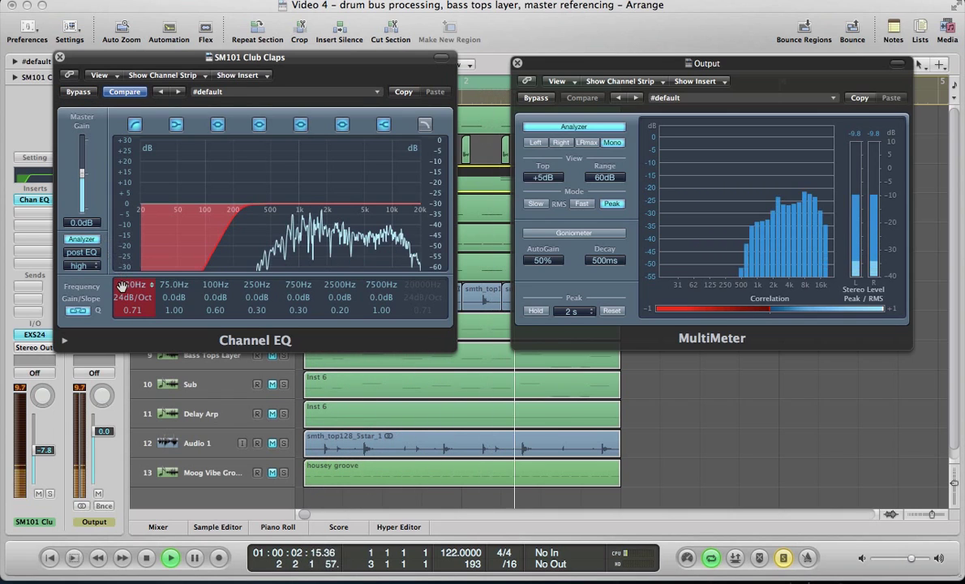
drag(122, 285, 122, 281)
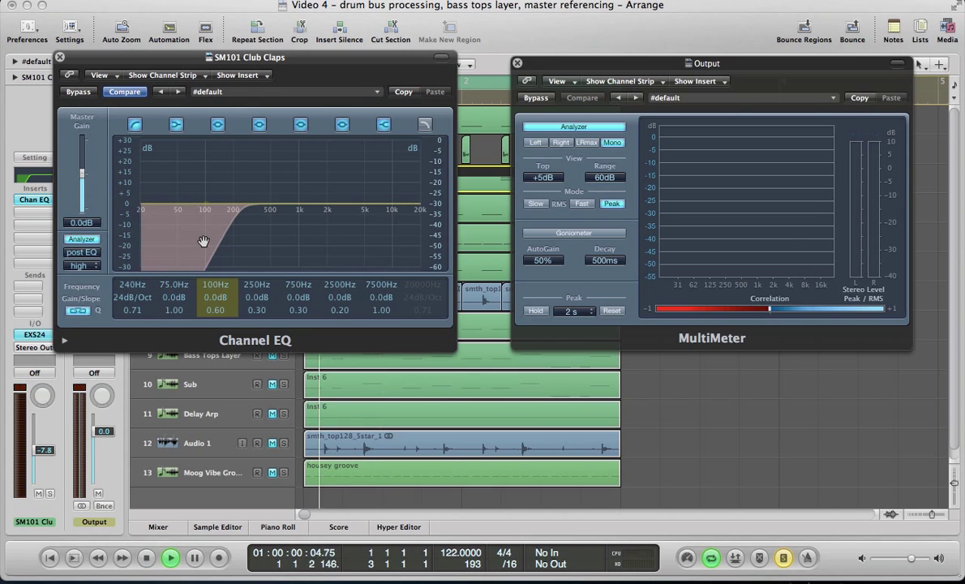
click(60, 56)
Copy the claps' Channel EQ to the first insert of the Shakers channel and set its low cut to 310 Hz.
key(x)
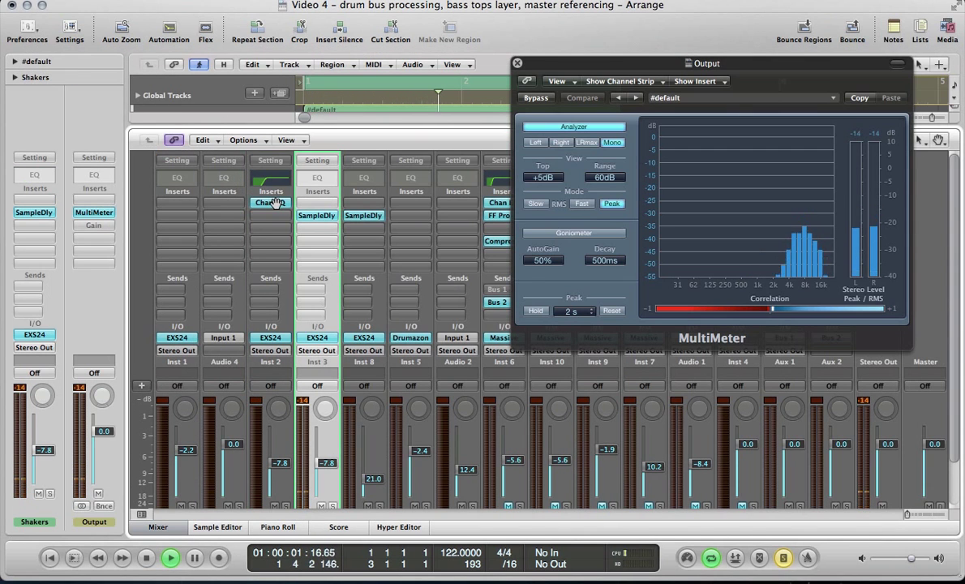
drag(309, 203, 317, 202)
click(317, 203)
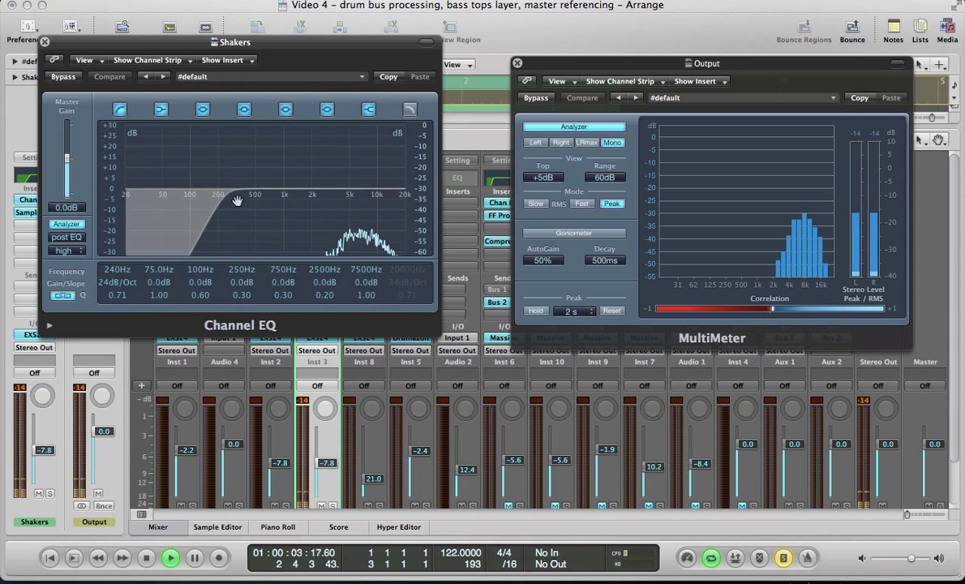
drag(118, 258, 106, 256)
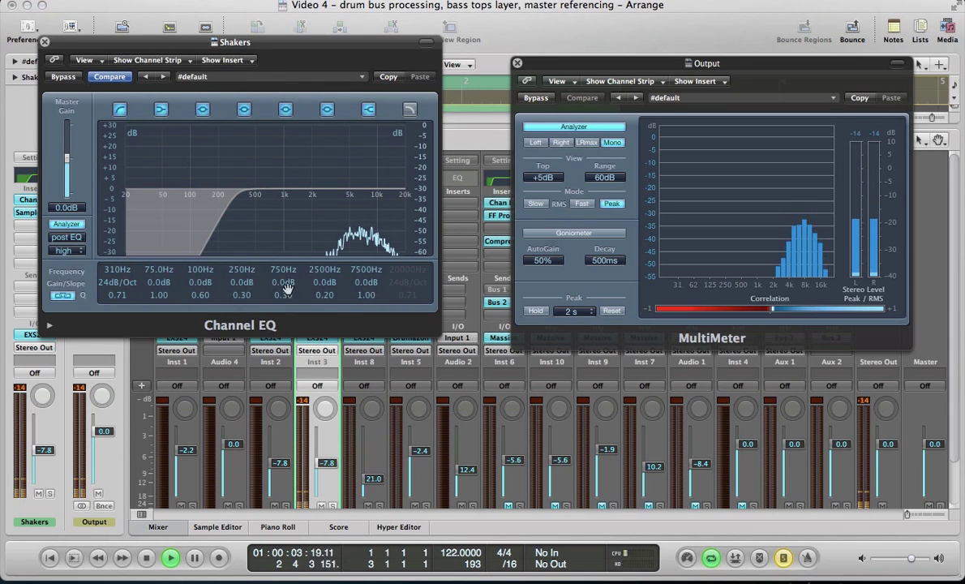
click(44, 41)
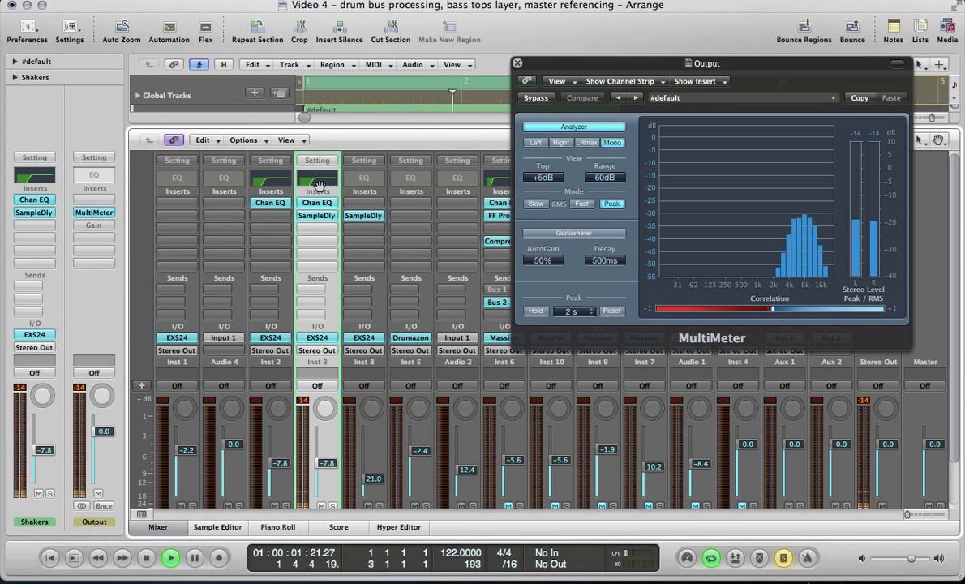
Copy the Shakers' Channel EQ to the first insert of the Rides channel, set its low cut to 345 Hz and close it.
key(Down)
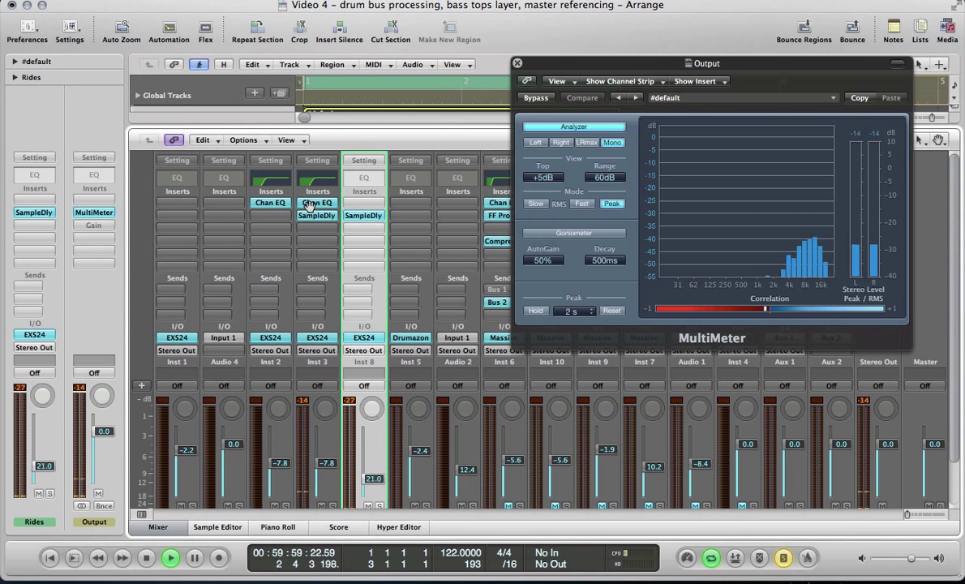
drag(341, 205, 345, 204)
click(344, 204)
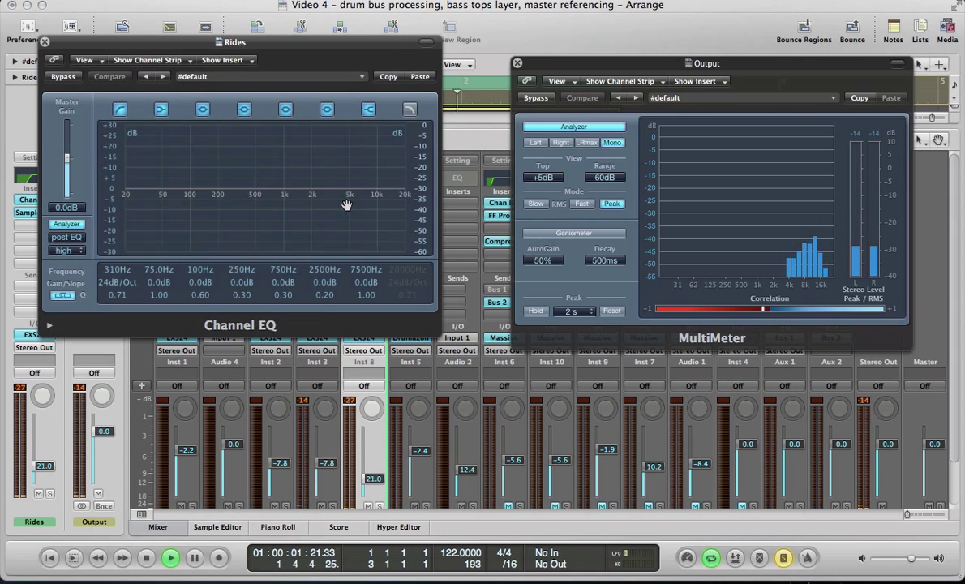
click(114, 267)
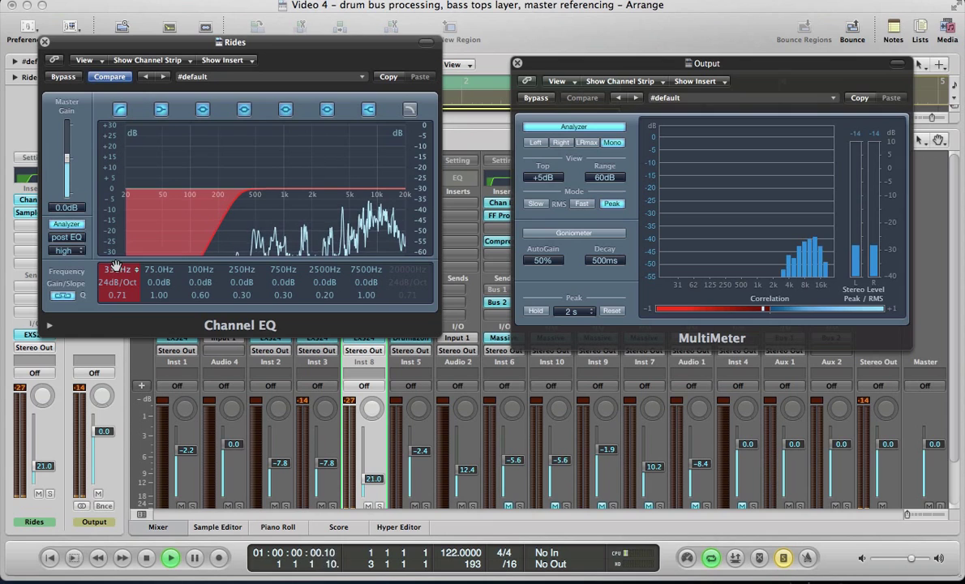
click(119, 110)
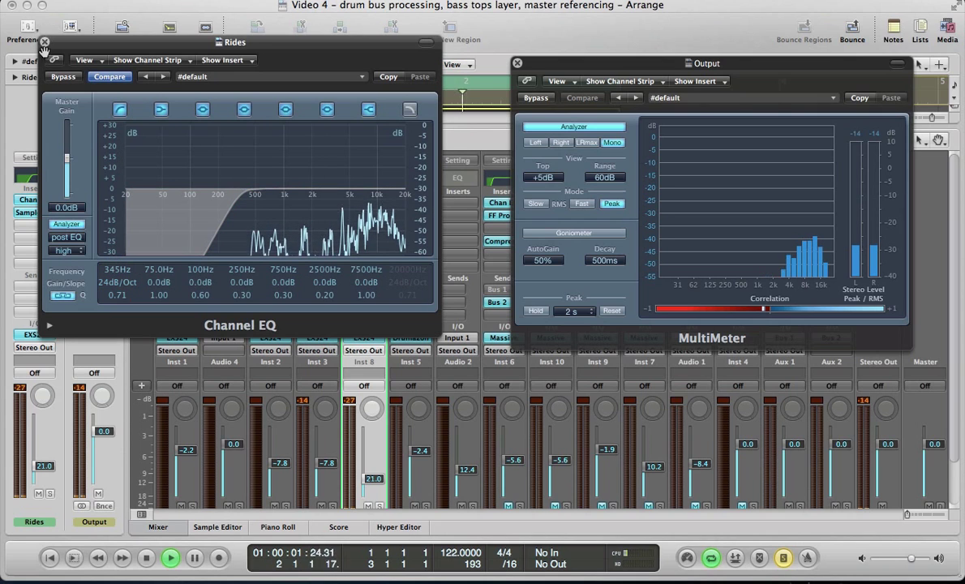
click(44, 42)
Copy the Rides' Channel EQ to the first insert of the Transient Hat channel, set its low cut to 240 Hz and close it.
key(Up)
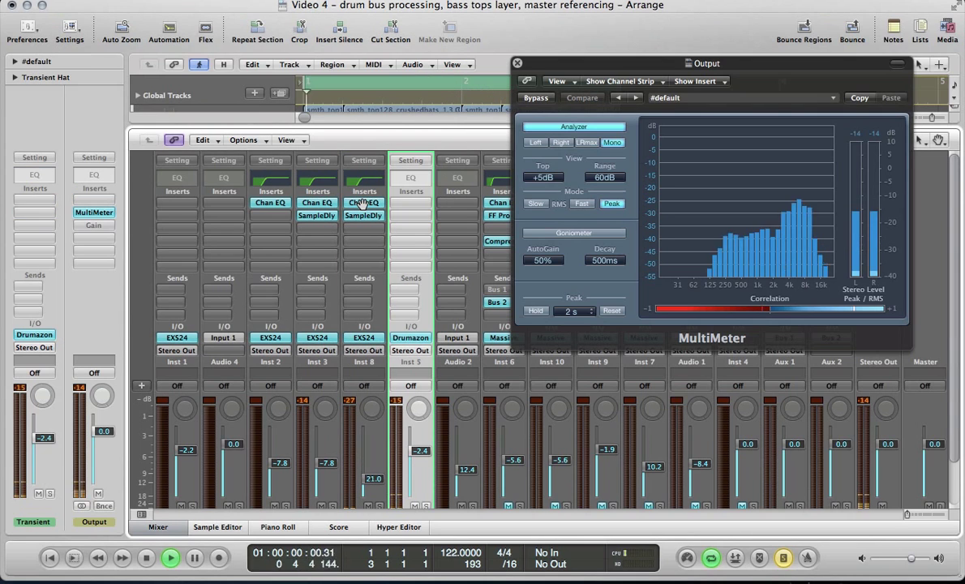
drag(362, 204, 410, 203)
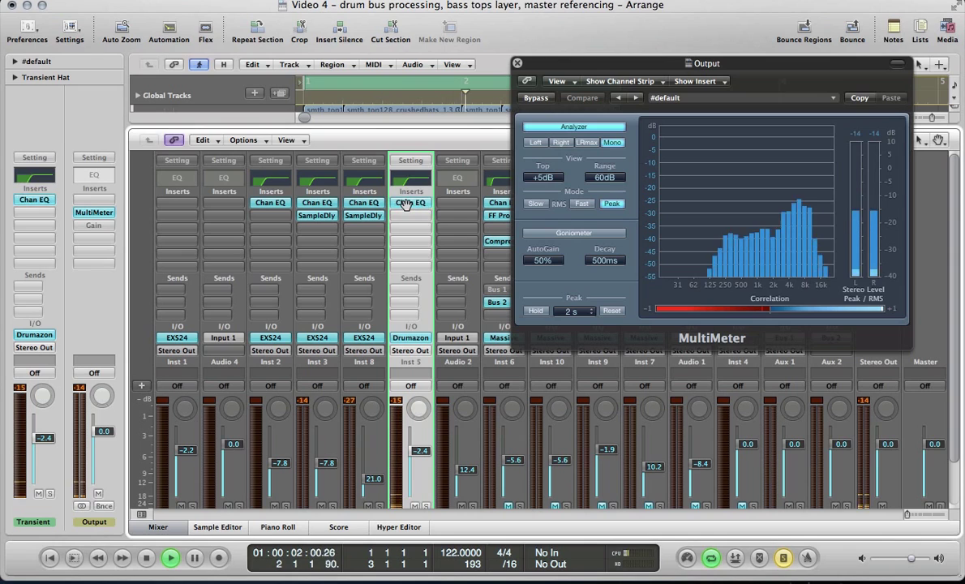
click(411, 202)
click(106, 278)
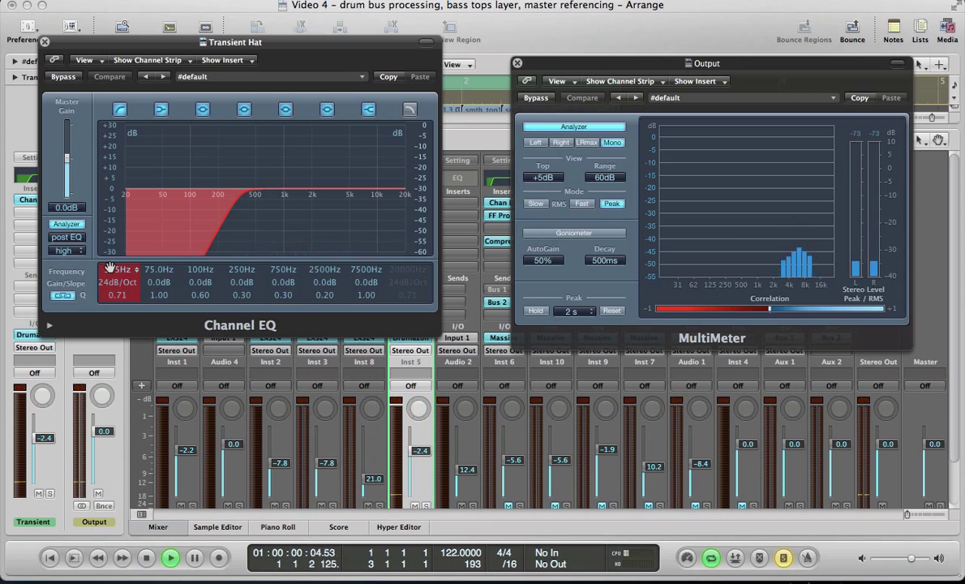
drag(109, 267, 109, 277)
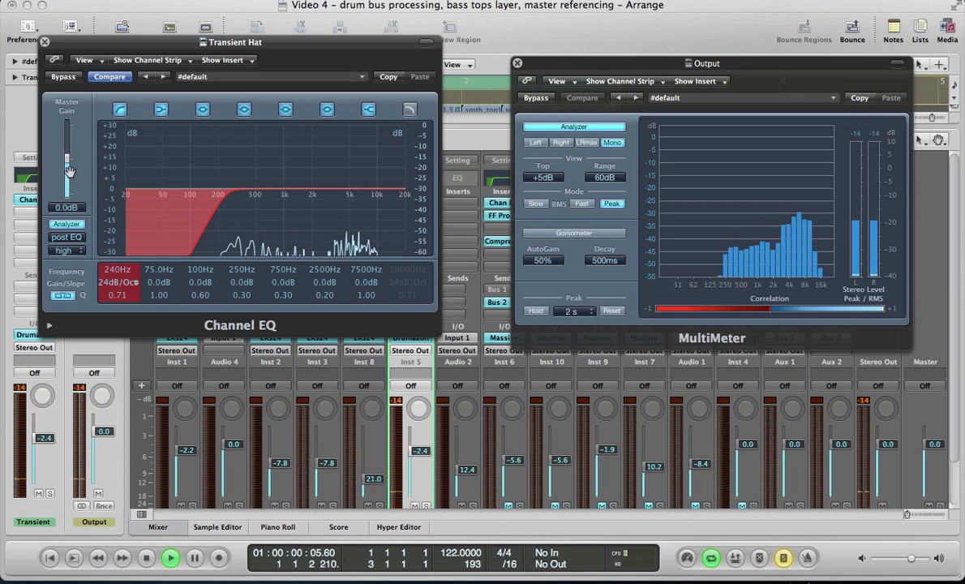
click(45, 42)
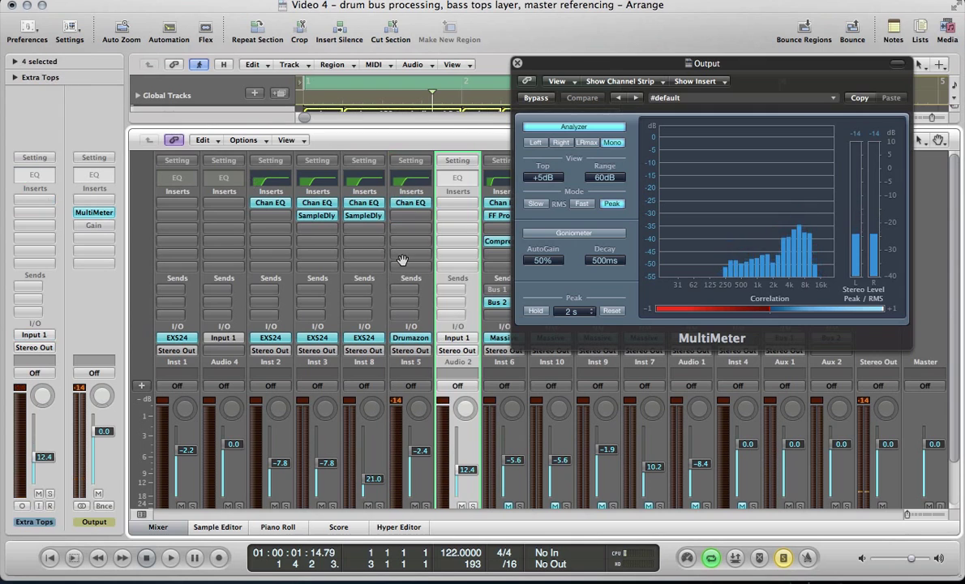
Copy the Transient Hat's Channel EQ to the second insert of the Extra Tops channel, raise its low cut slightly and close it.
drag(429, 206, 452, 212)
click(453, 215)
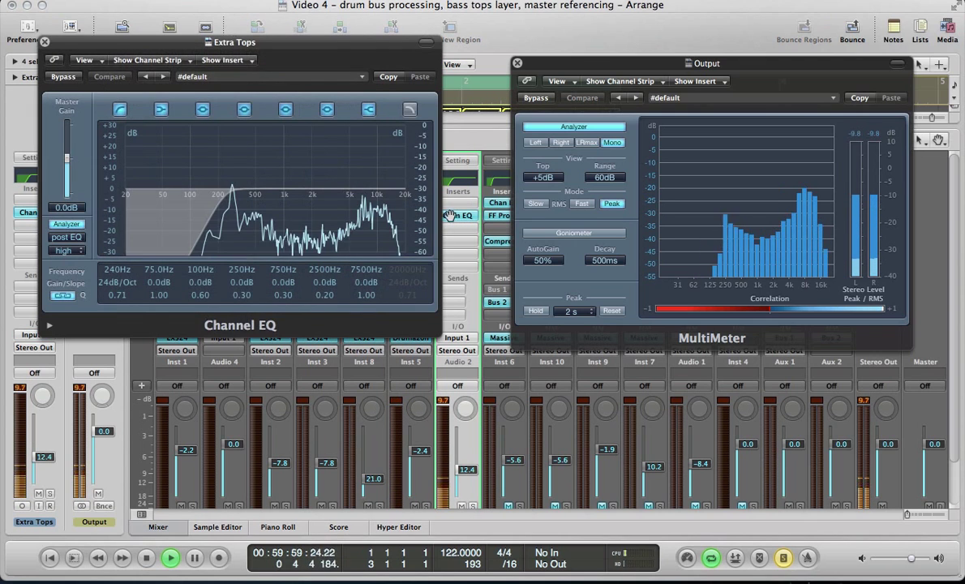
drag(113, 270, 110, 271)
click(109, 271)
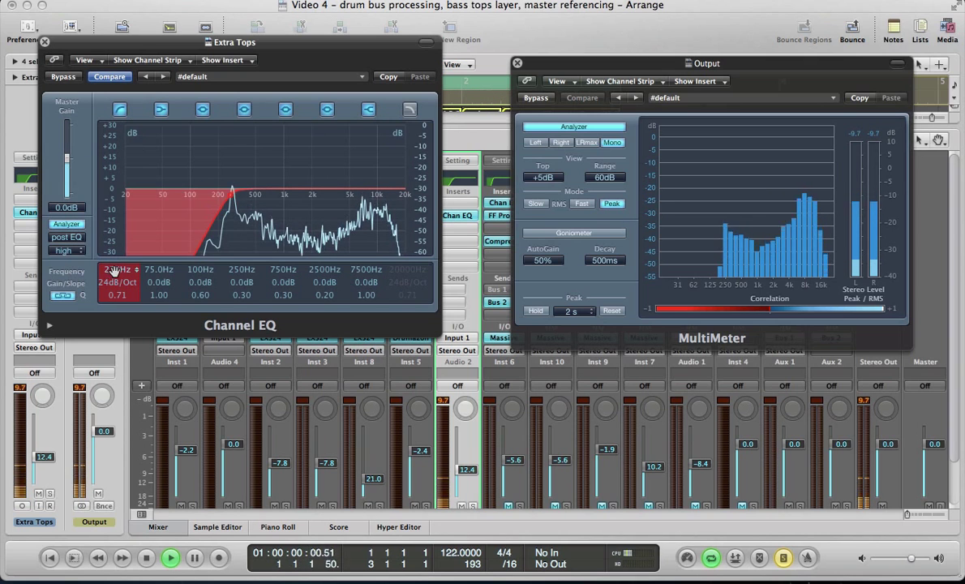
click(44, 42)
Play the full drum mix without solo, check the channel levels in the mixer and close the output's MultiMeter.
click(183, 112)
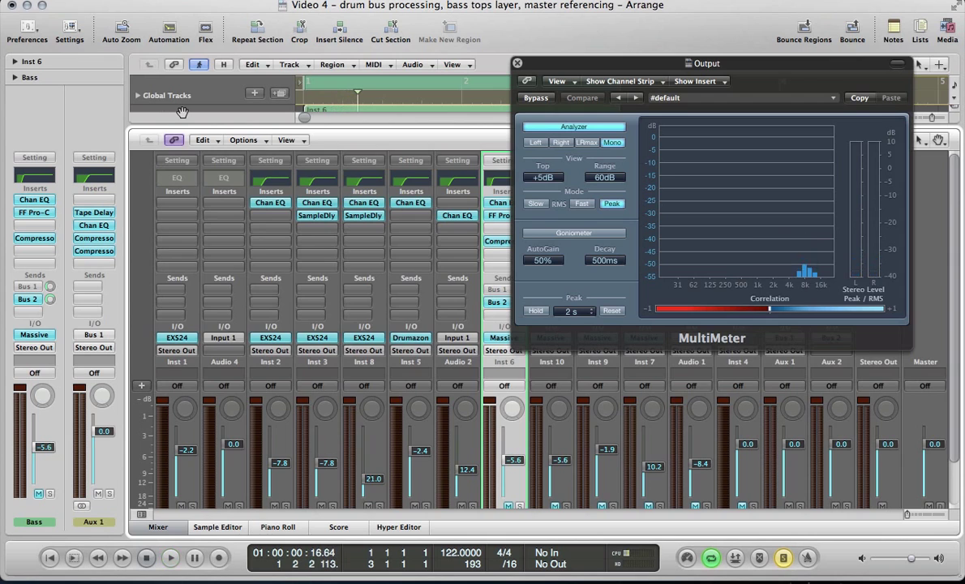
key(x)
key(space)
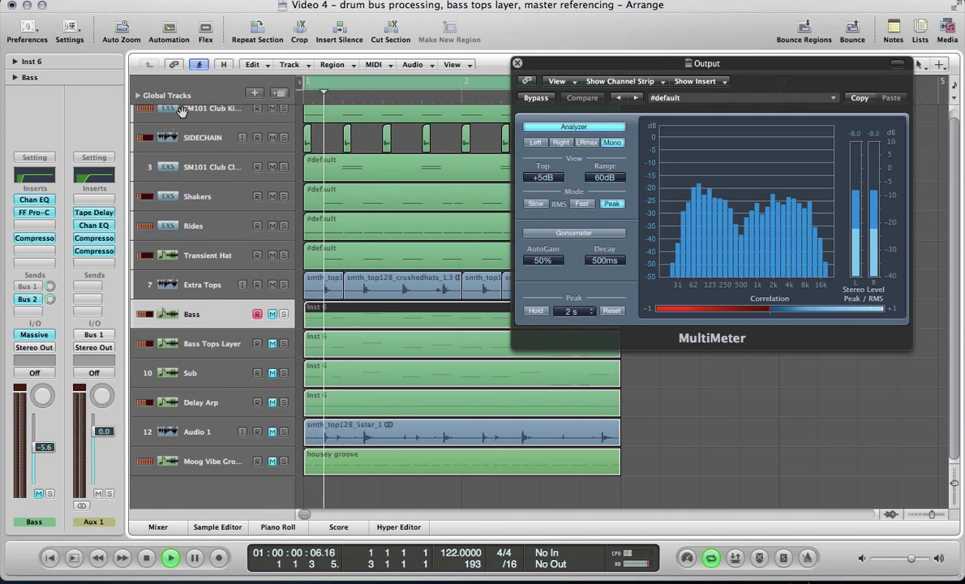
key(x)
scroll(287, 278, down, 3)
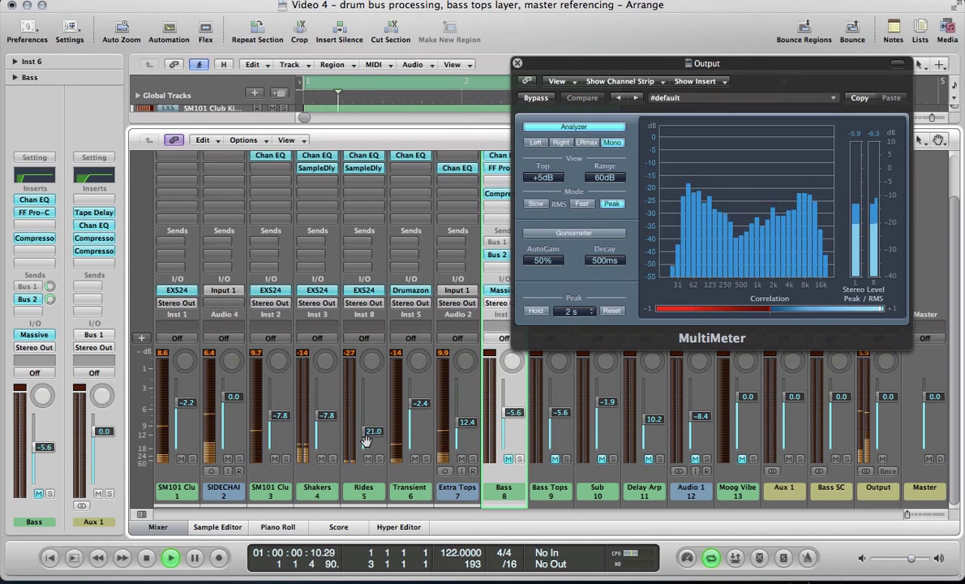
key(super+w)
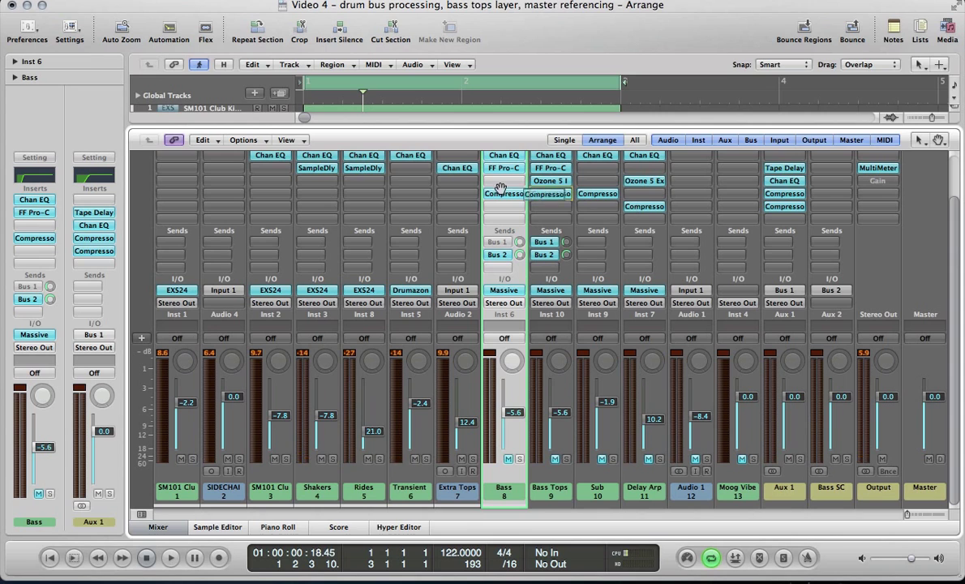
Copy the bass's side-chained Compressor to the fourth insert of the Rides channel, check it during playback and hide its window.
drag(501, 189, 364, 200)
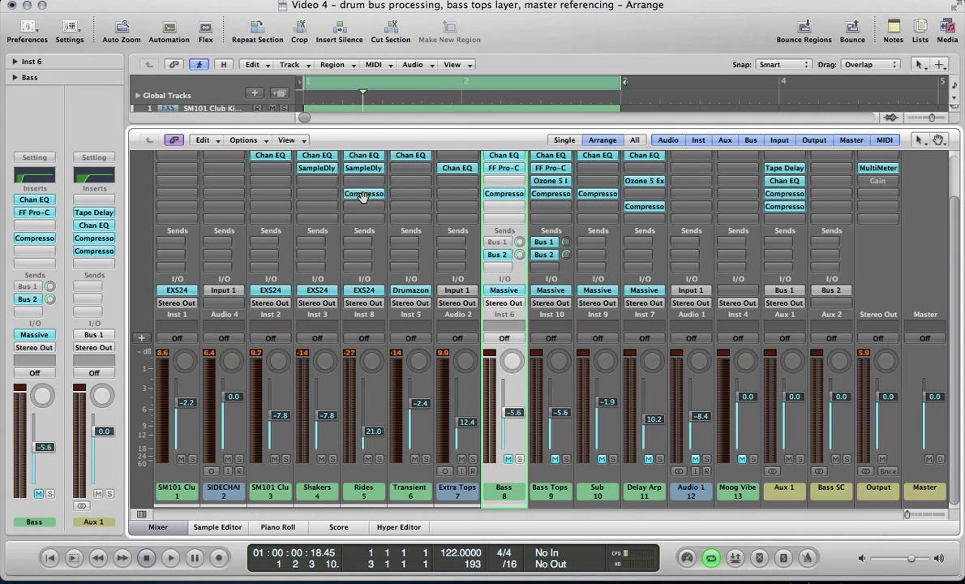
click(364, 195)
key(space)
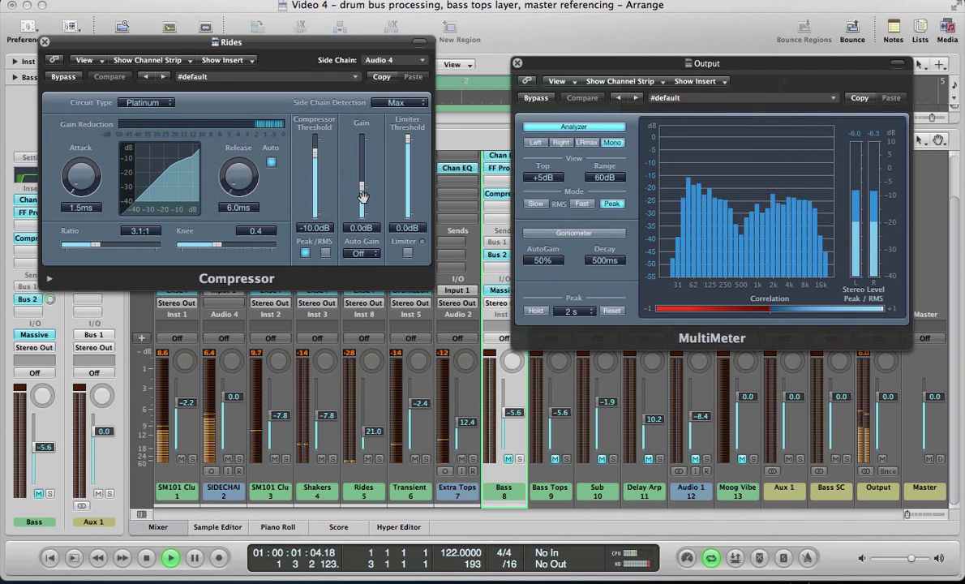
key(v)
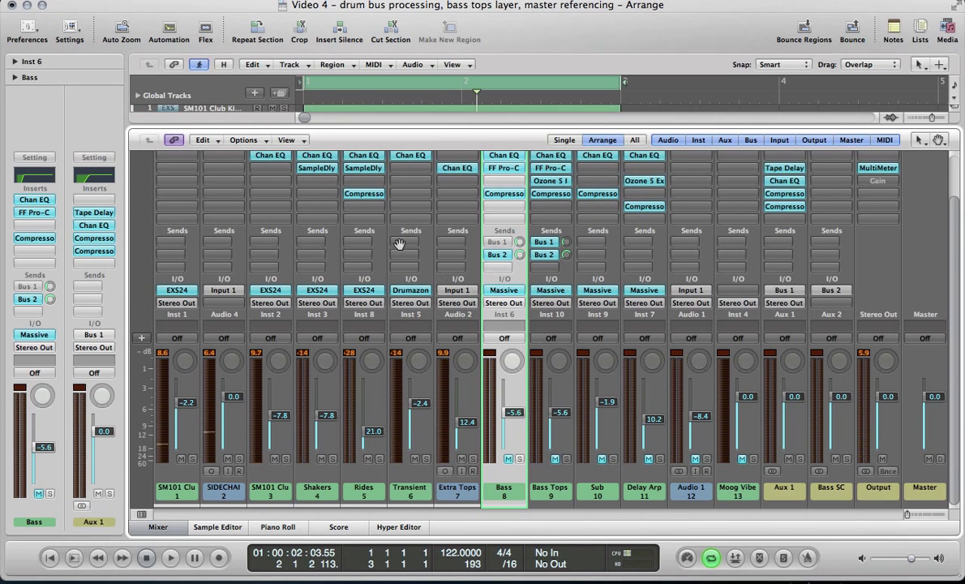
Solo the kick, SIDECHAIN and Rides regions, compare the Rides with the Compressor bypassed and enabled, and turn solo off.
key(x)
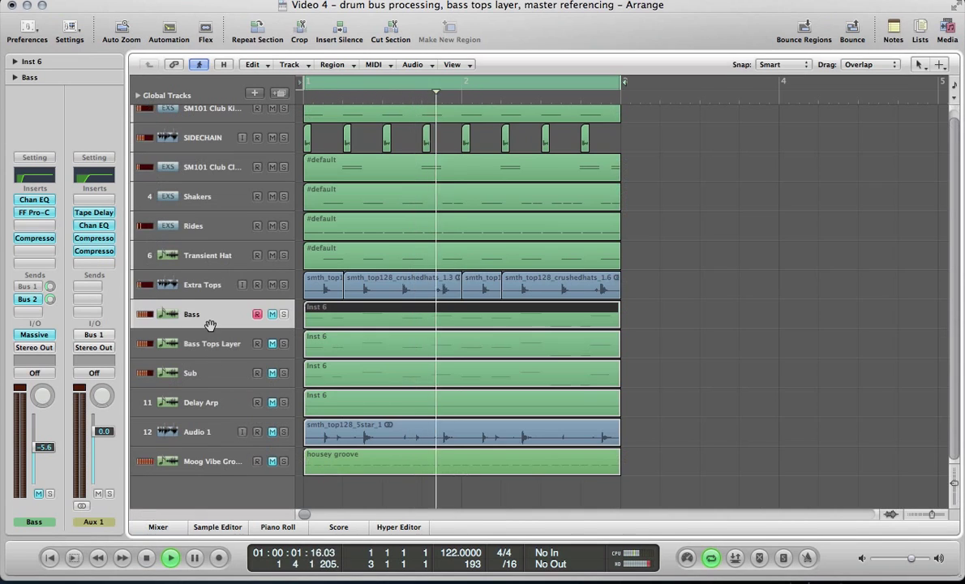
scroll(209, 324, up, 1)
click(211, 120)
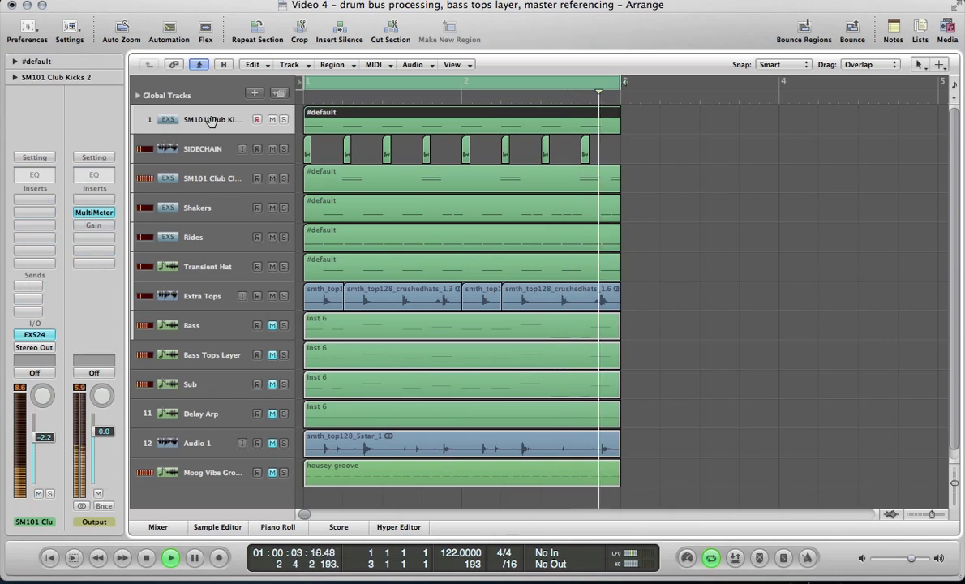
click(224, 235)
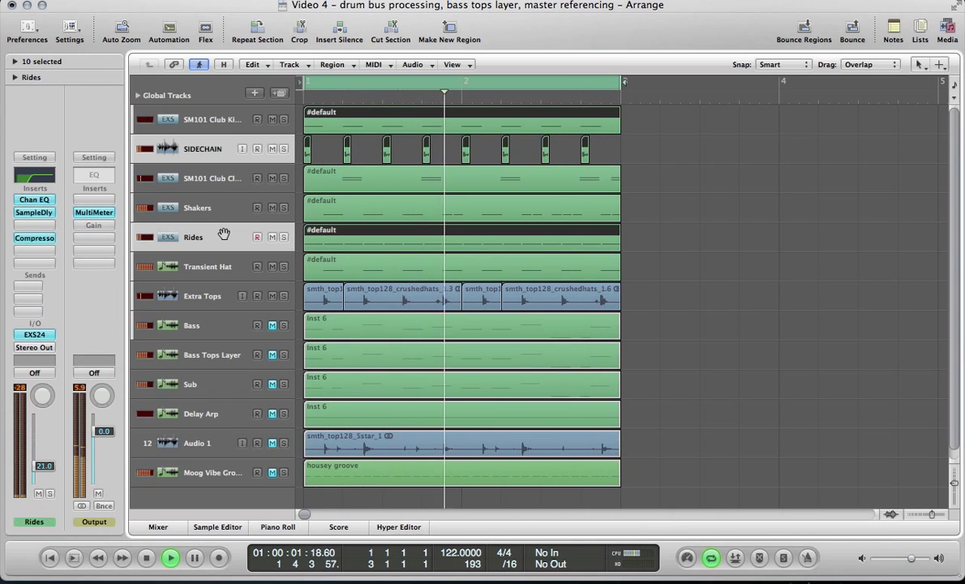
key(s)
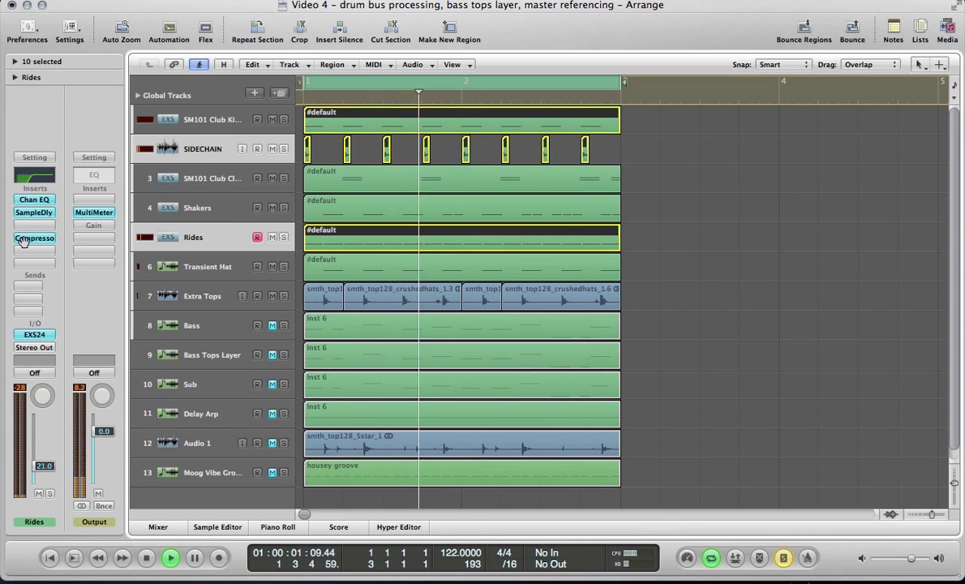
alt+click(35, 238)
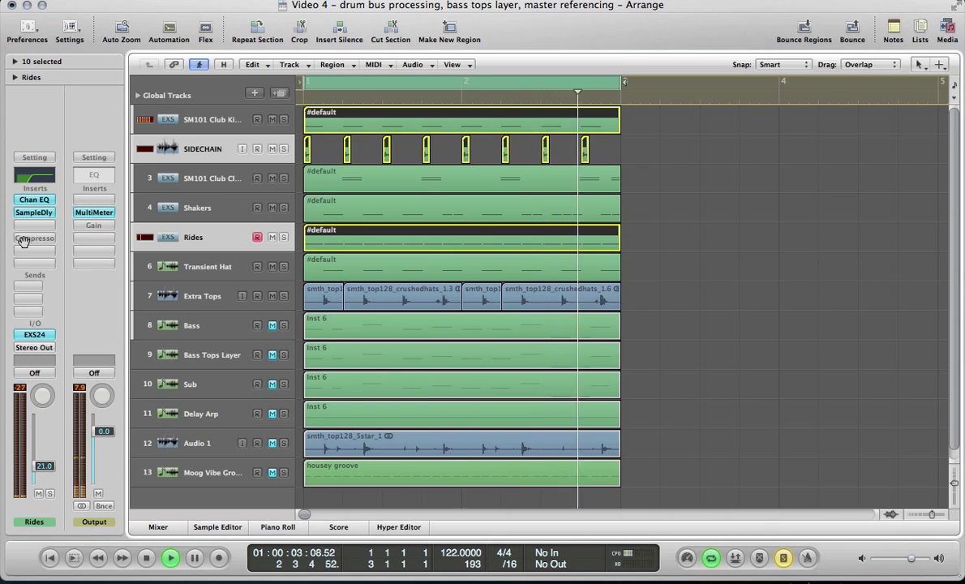
alt+click(23, 238)
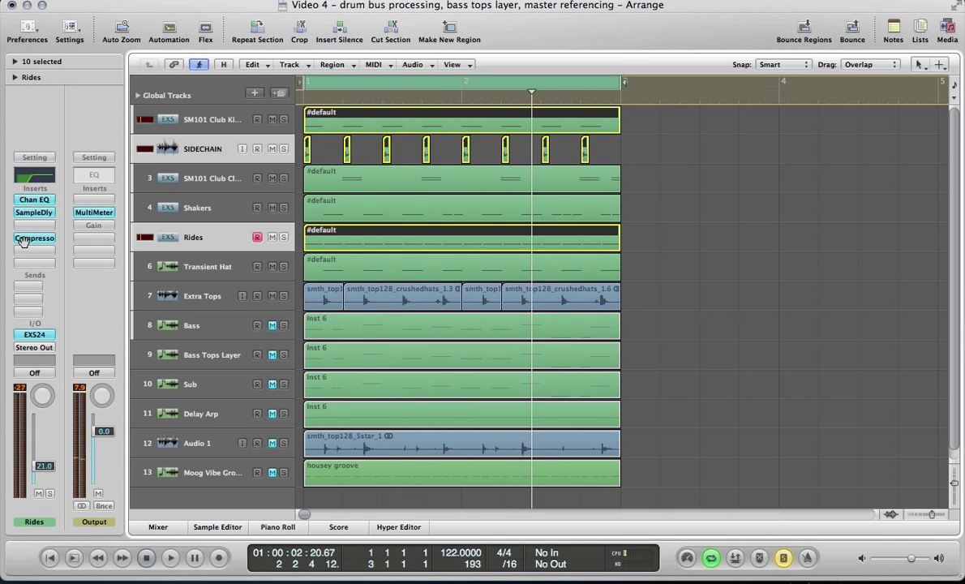
key(s)
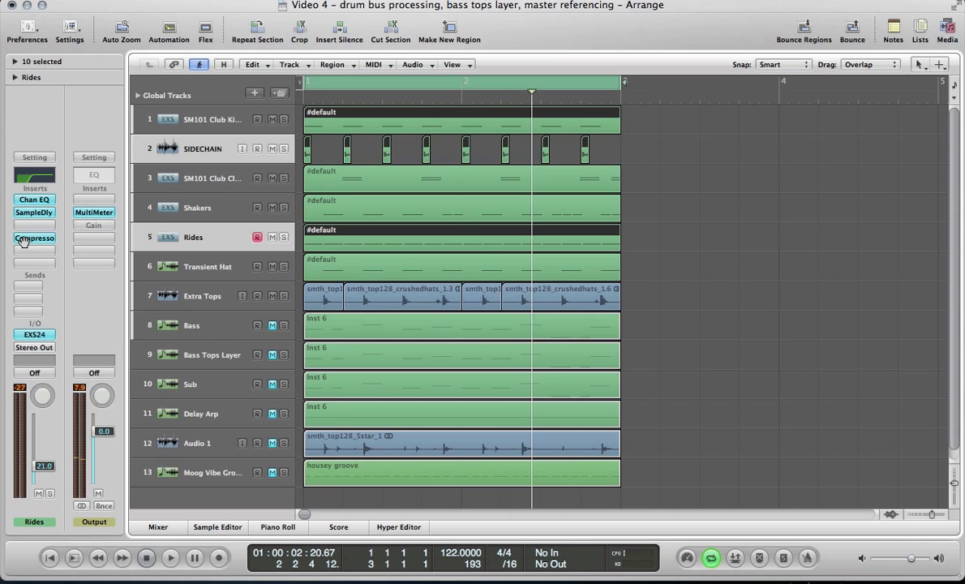
Route the outputs of the kick, claps, Shakers, Rides, Transient Hat and Extra Tops channels to Bus 3, leaving out SIDECHAIN.
key(x)
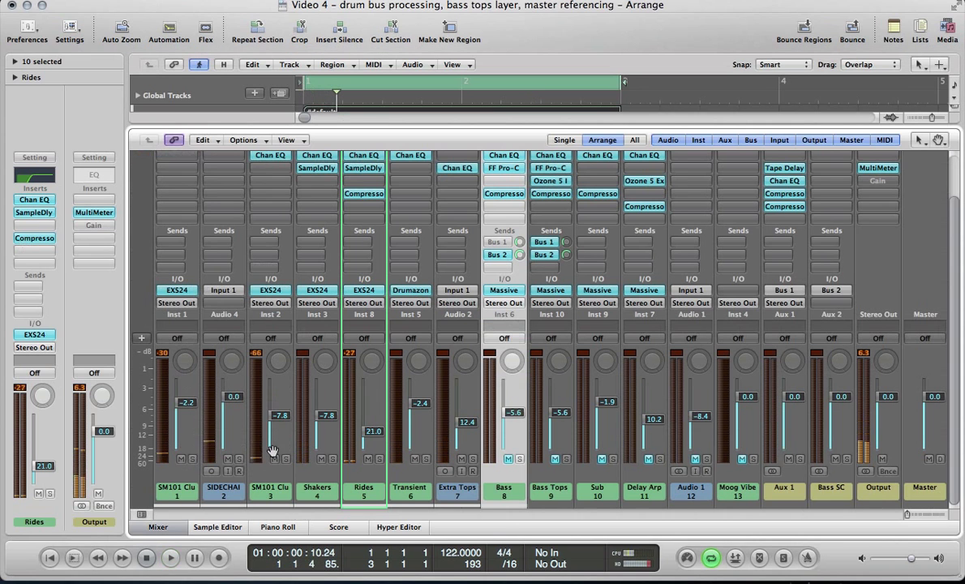
click(177, 476)
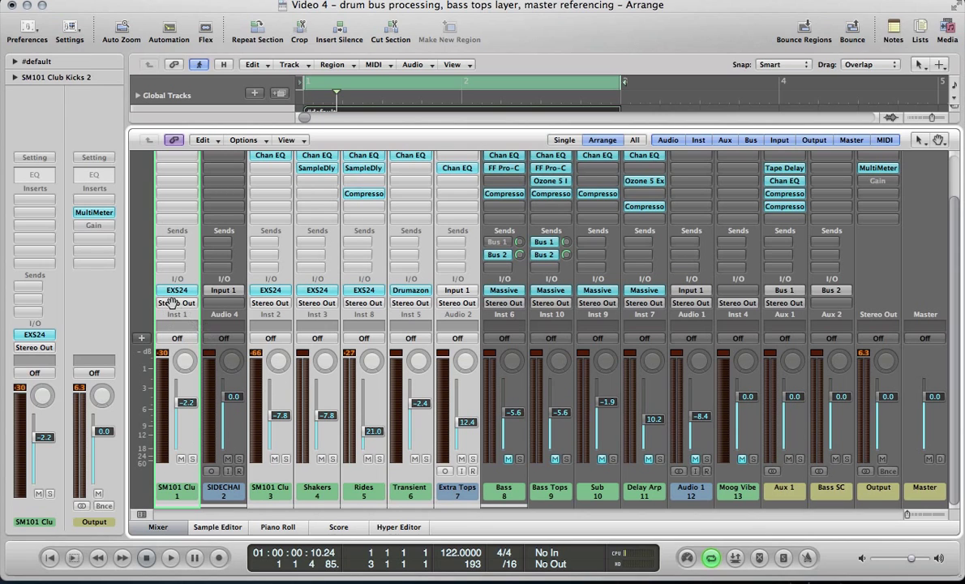
click(172, 302)
mouse_move(191, 351)
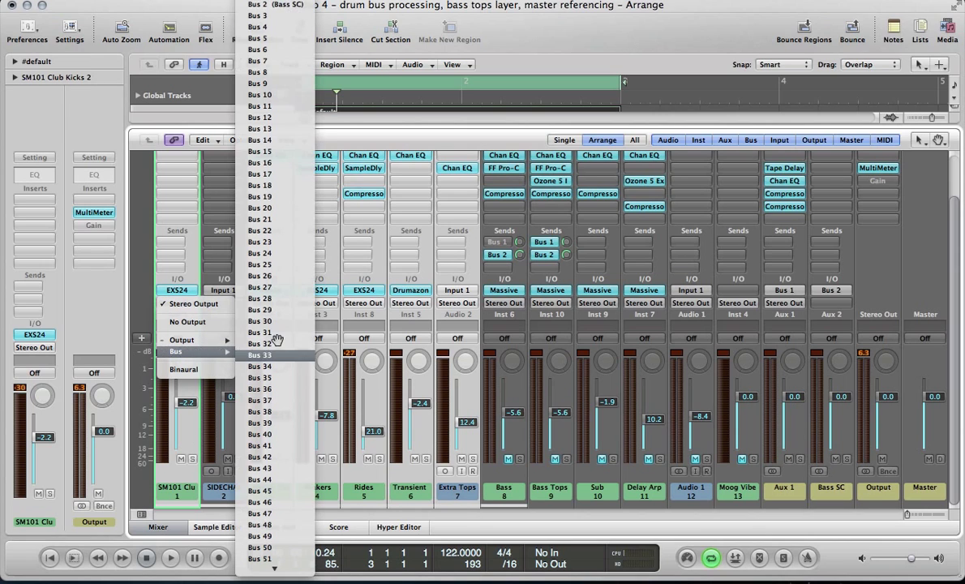
click(259, 16)
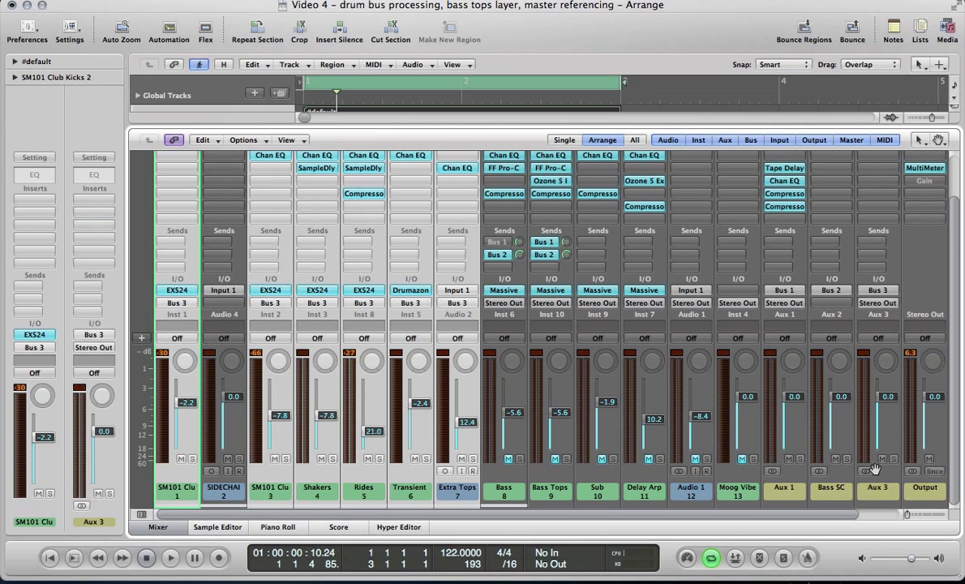
Rename the new Bus 3 aux channel as Drum Bus.
click(881, 489)
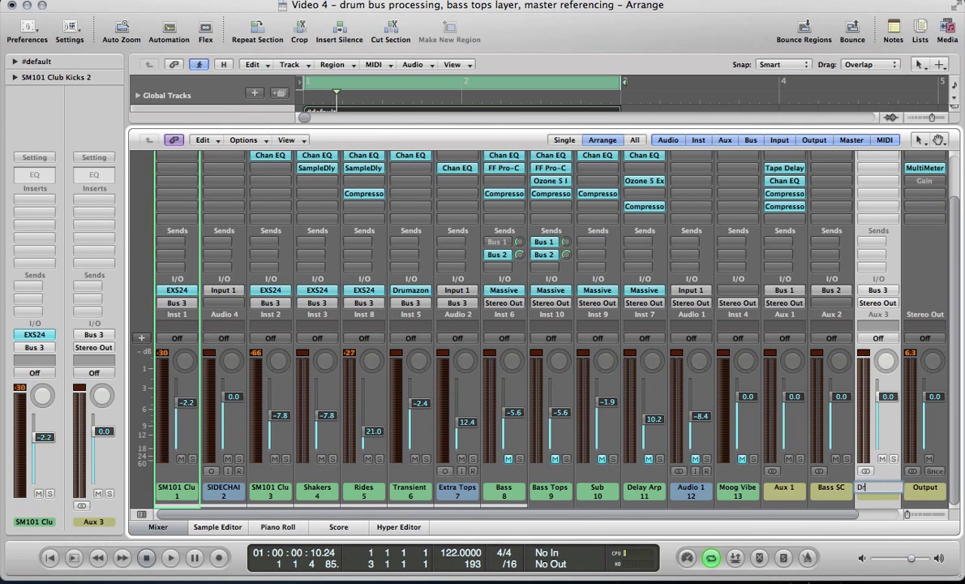
text(Drum Bus)
key(Return)
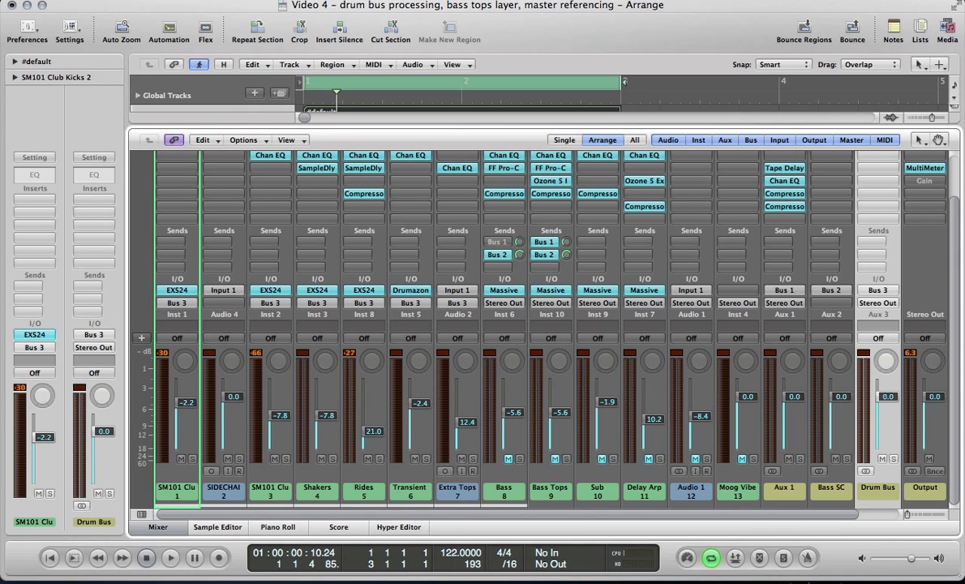
Play the drums, solo the Drum Bus channel to check its routing, and return the stopped playhead to the start.
scroll(866, 397, up, 2)
key(space)
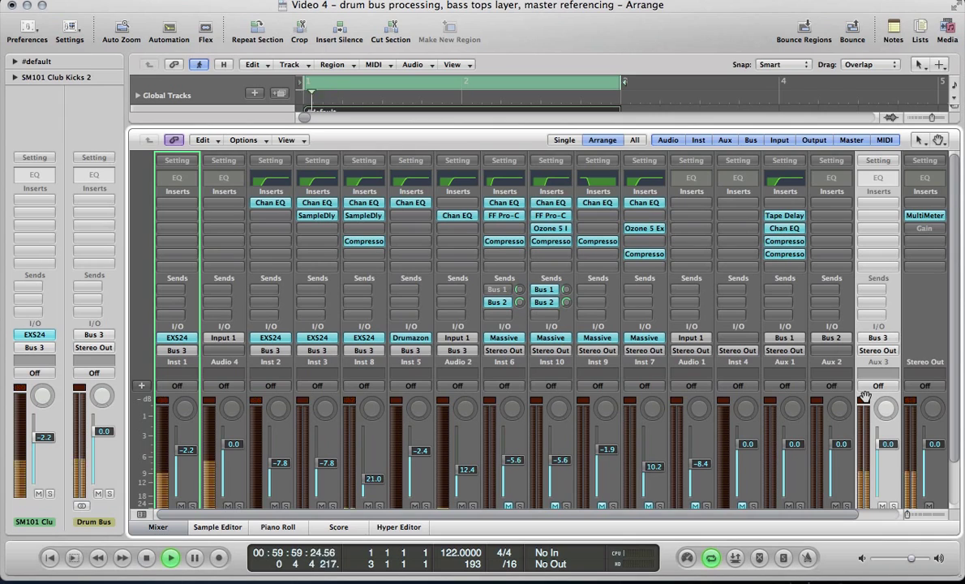
scroll(880, 422, down, 2)
click(892, 459)
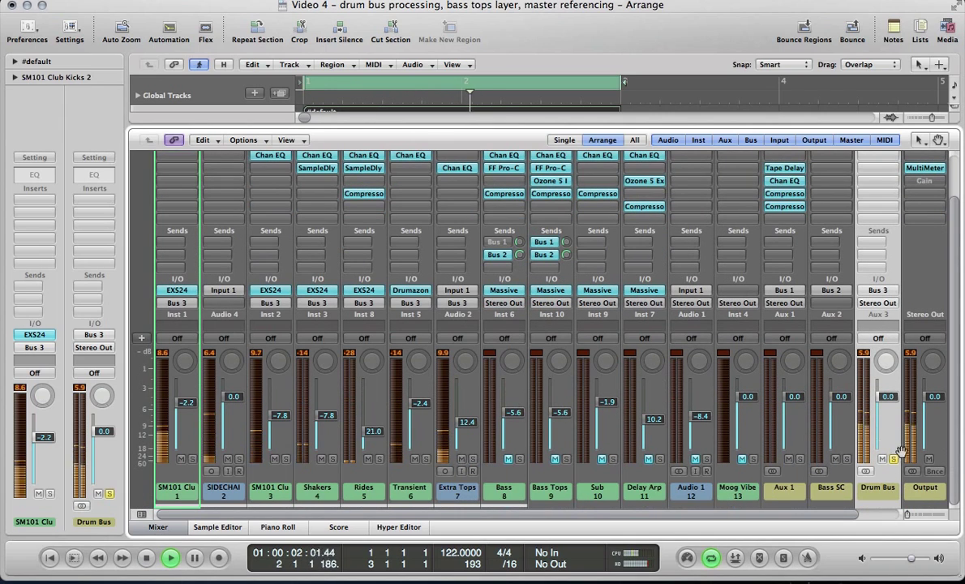
key(space)
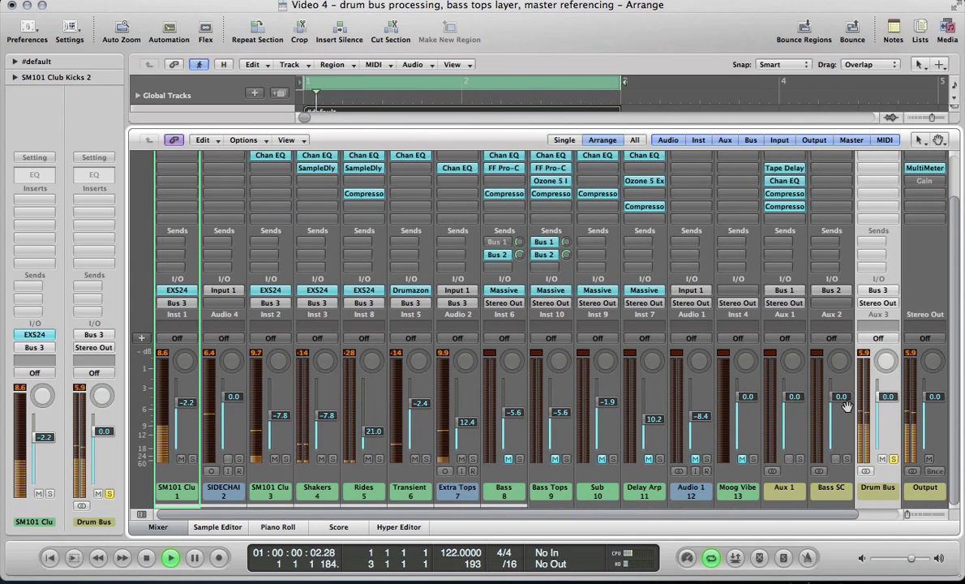
key(Return)
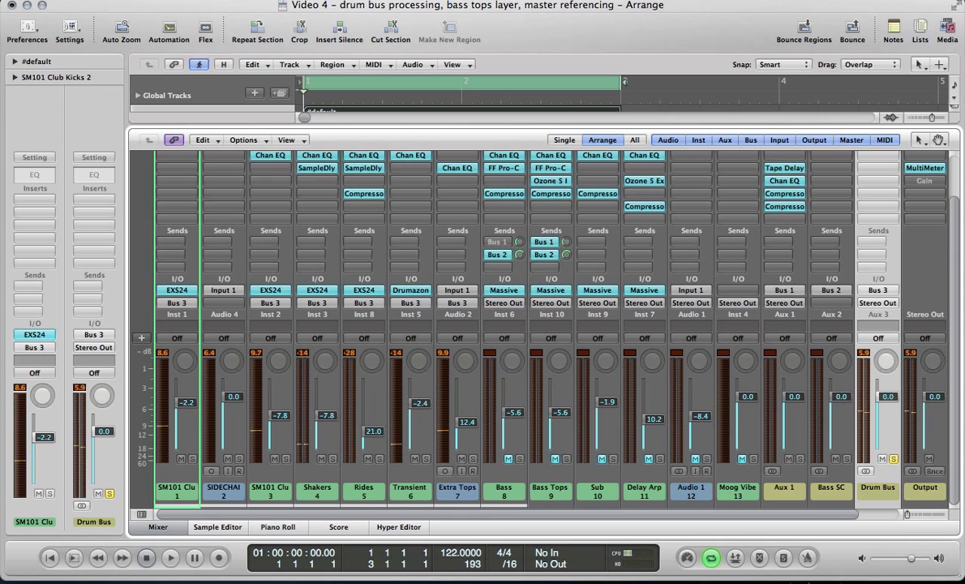
Insert the stereo Slate Digital Virtual Tape Machines plug-in on the Drum Bus channel and close the Rides Compressor window.
click(864, 232)
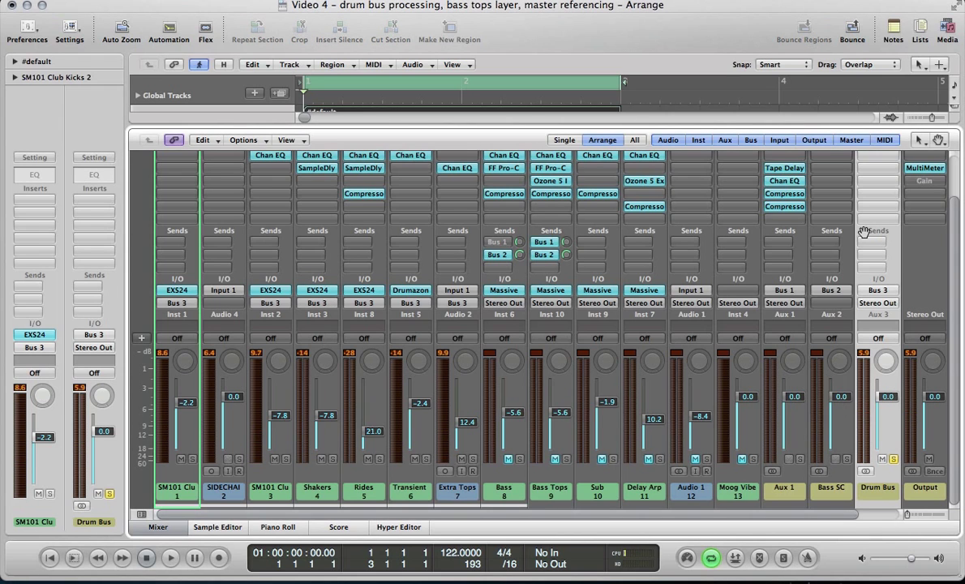
scroll(864, 232, up, 3)
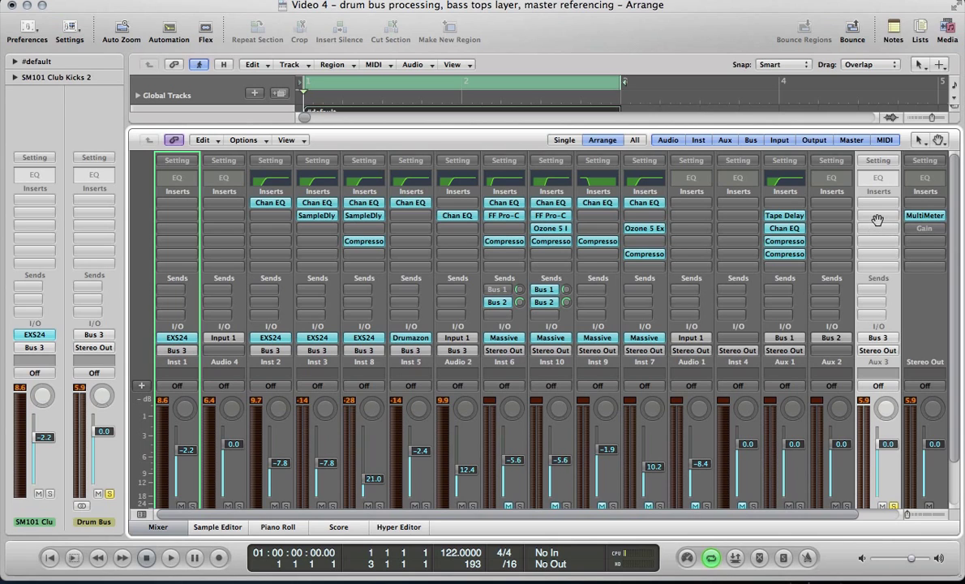
click(877, 220)
mouse_move(823, 381)
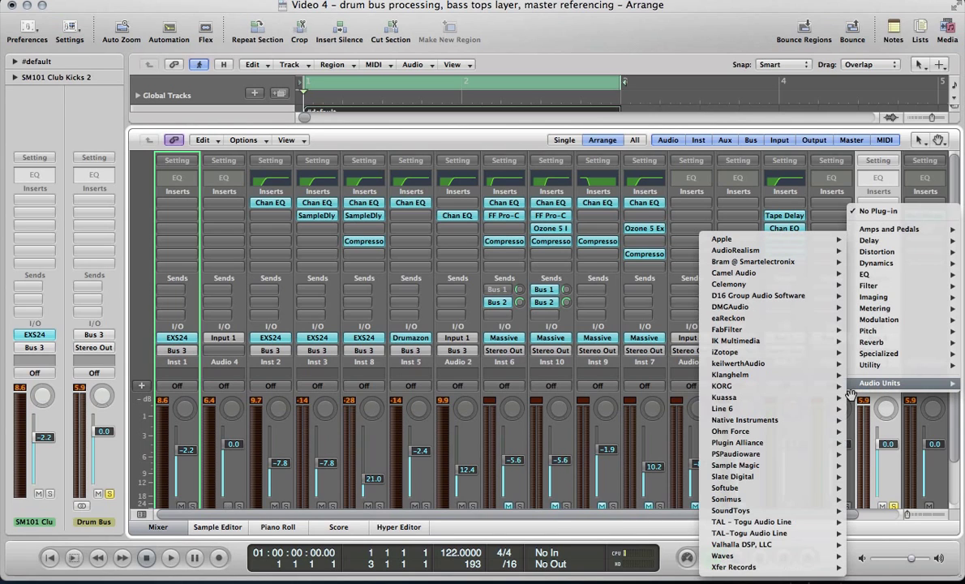
mouse_move(788, 472)
mouse_move(738, 477)
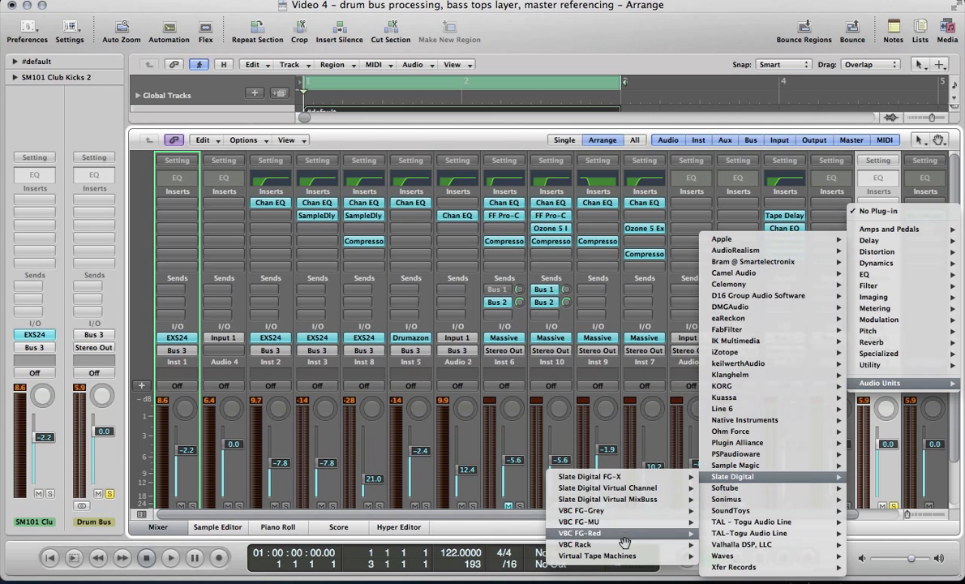
mouse_move(622, 558)
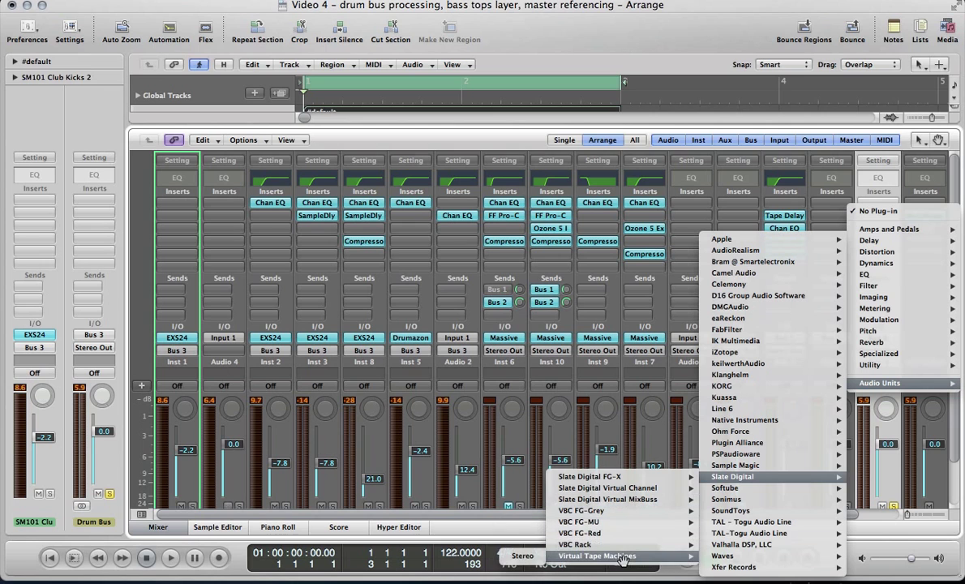
click(523, 555)
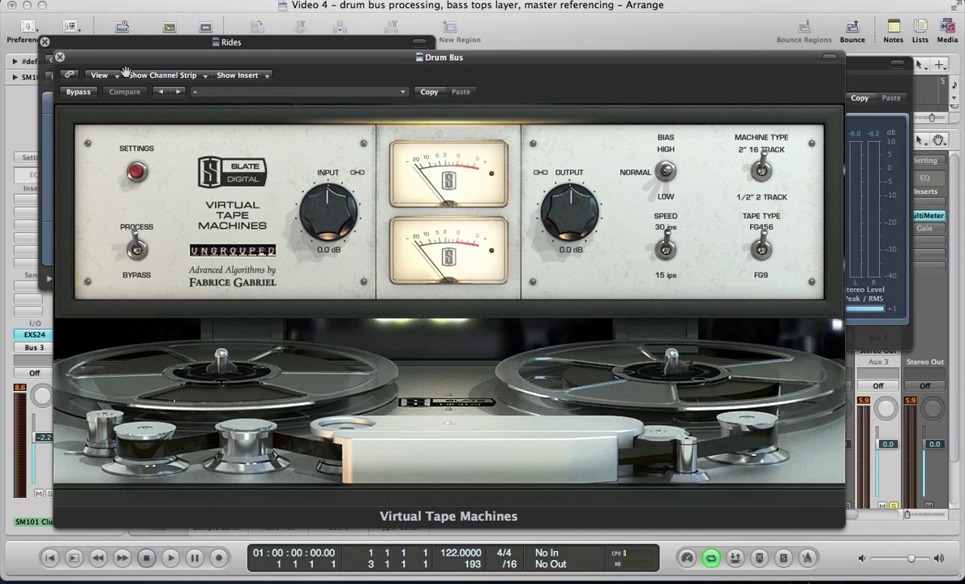
click(43, 40)
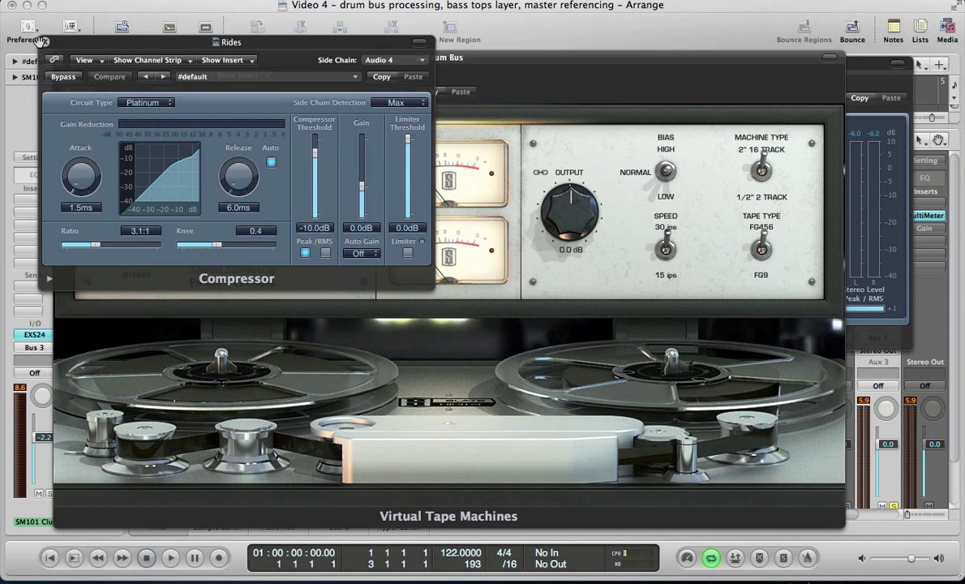
click(44, 41)
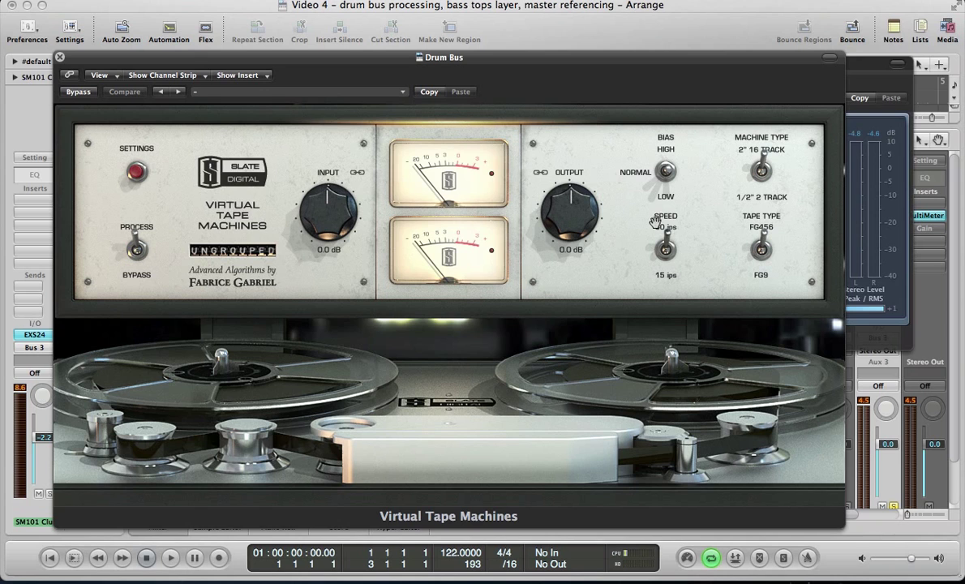
Play the drums and compare the Drum Bus with Virtual Tape Machines bypassed and enabled, then stop playback.
key(space)
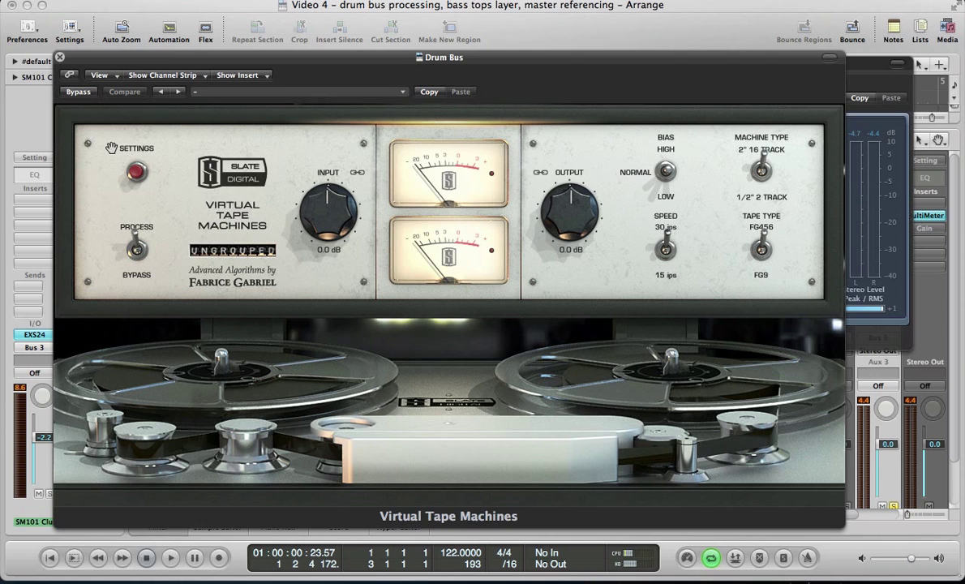
click(78, 93)
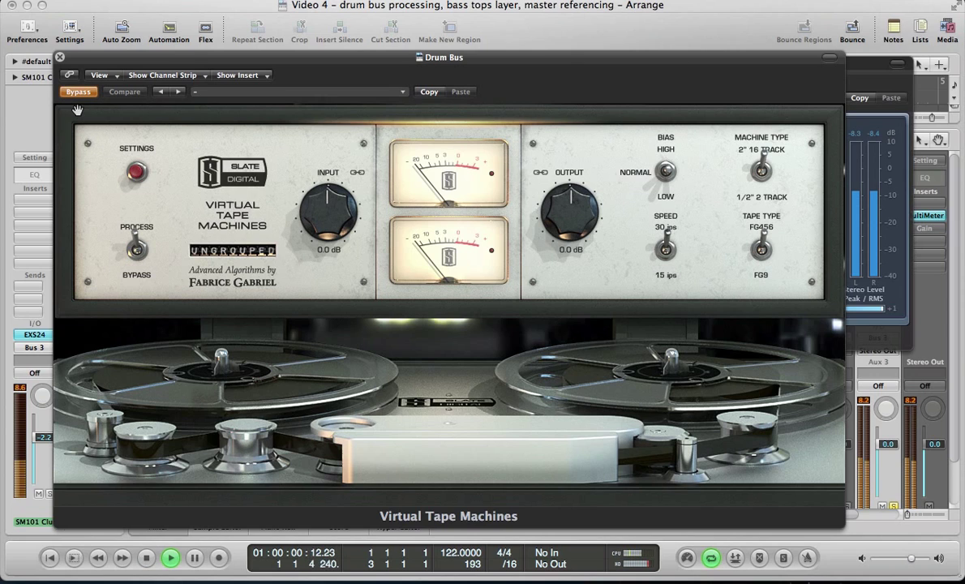
click(63, 93)
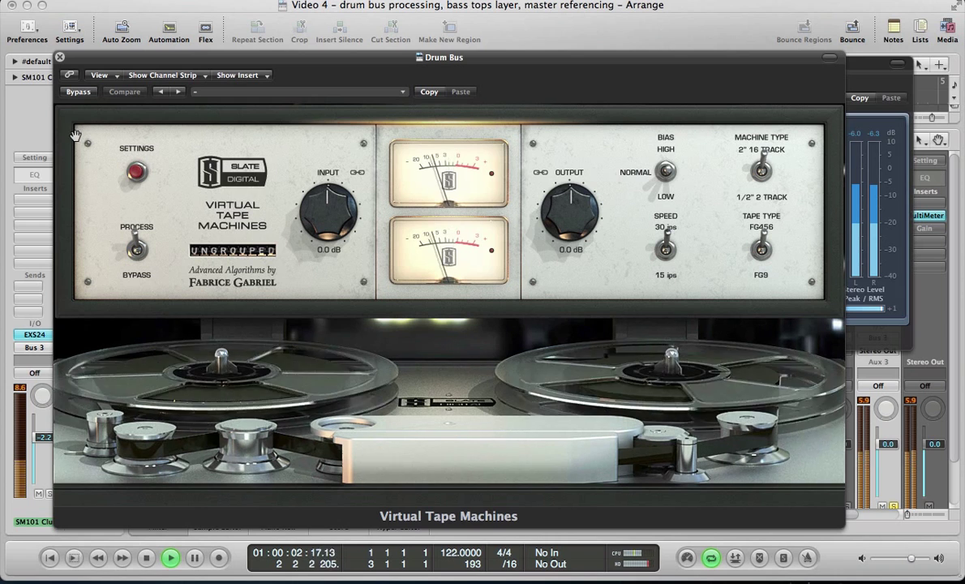
click(76, 91)
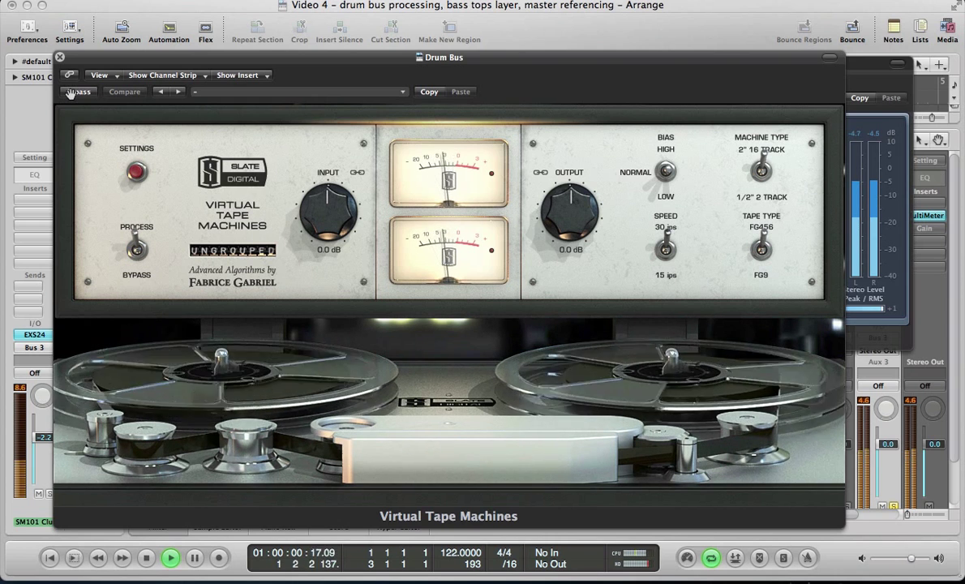
click(71, 93)
click(71, 92)
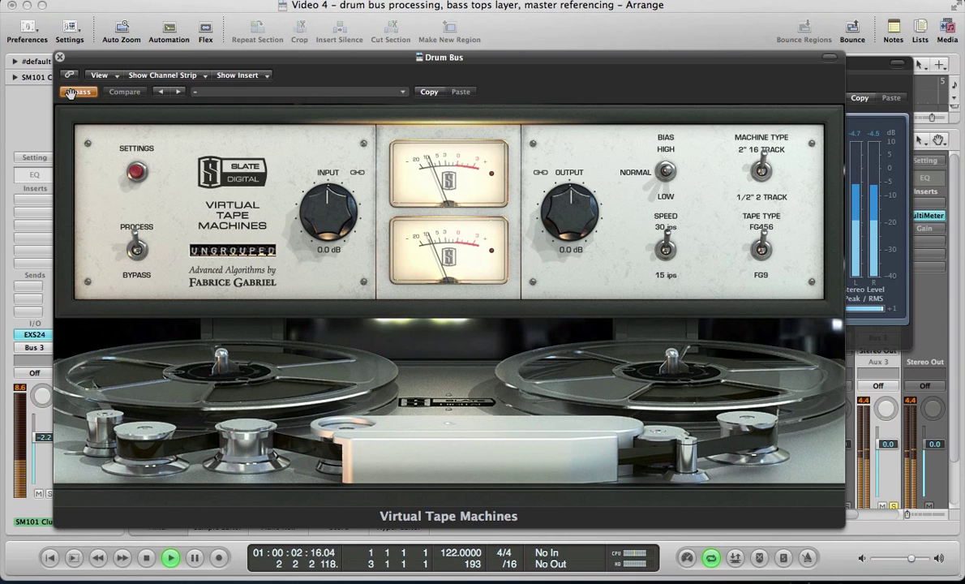
click(72, 93)
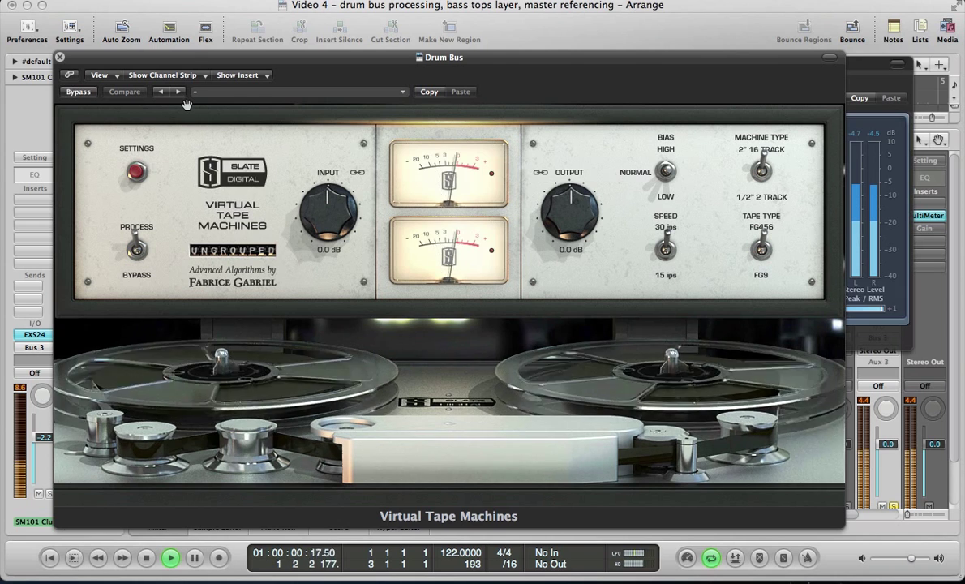
key(space)
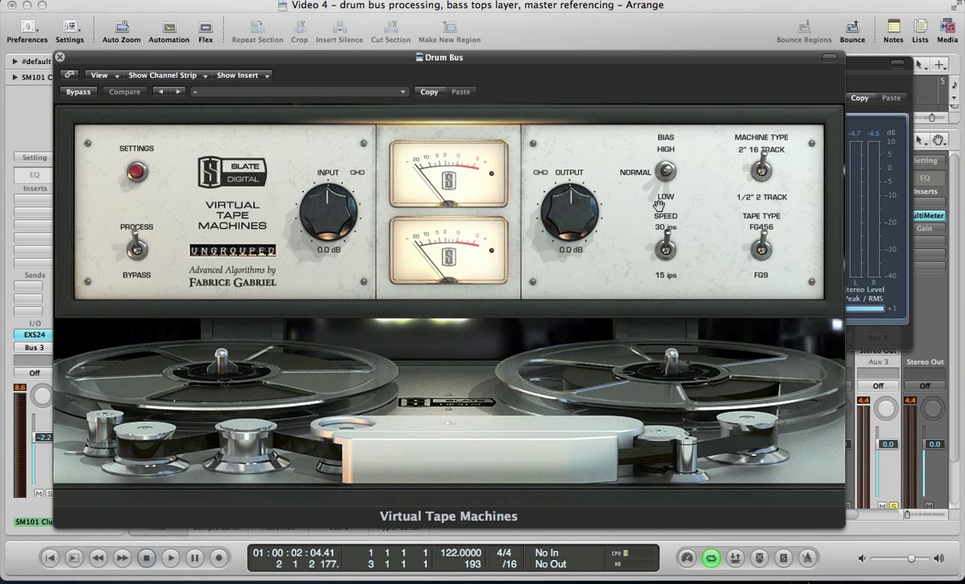
During playback, try the bias and 15 ips speed settings, keeping Normal bias and 30 ips, and set the machine type to 1/2" 2 Track.
key(space)
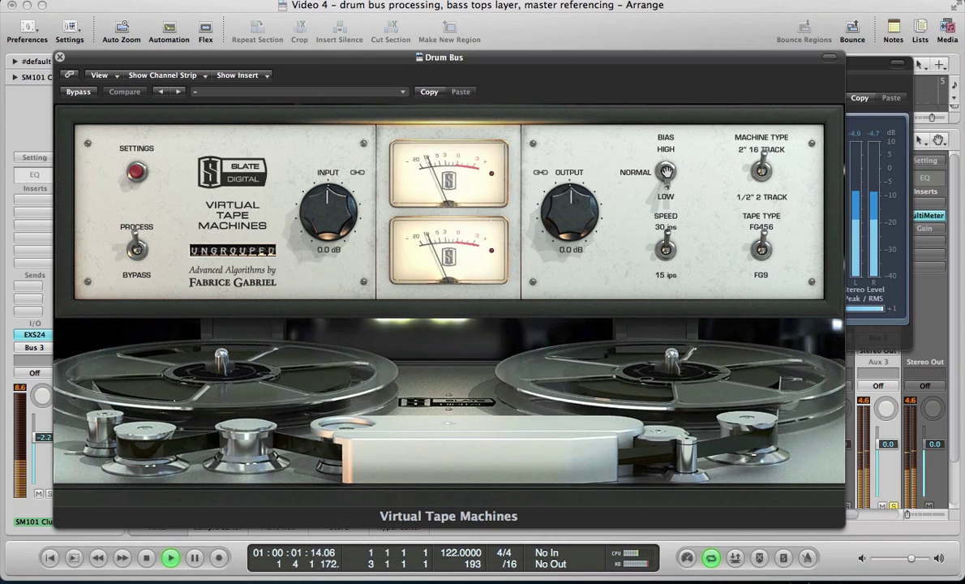
click(666, 172)
click(666, 170)
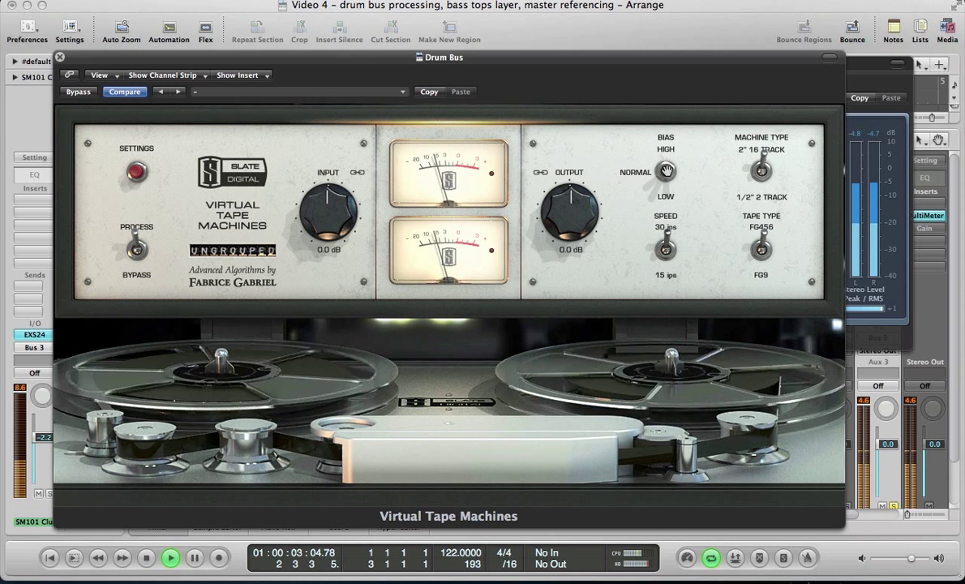
click(761, 172)
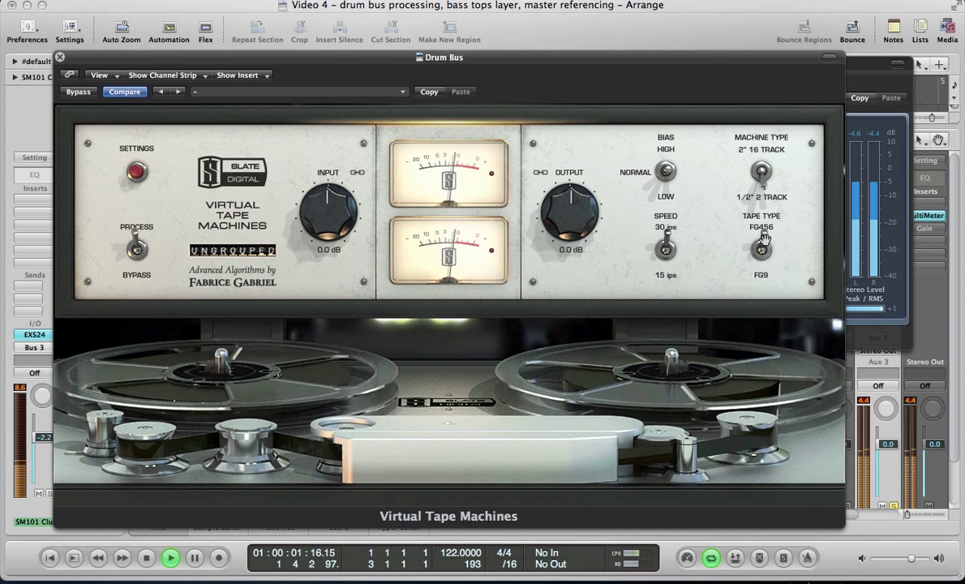
click(664, 252)
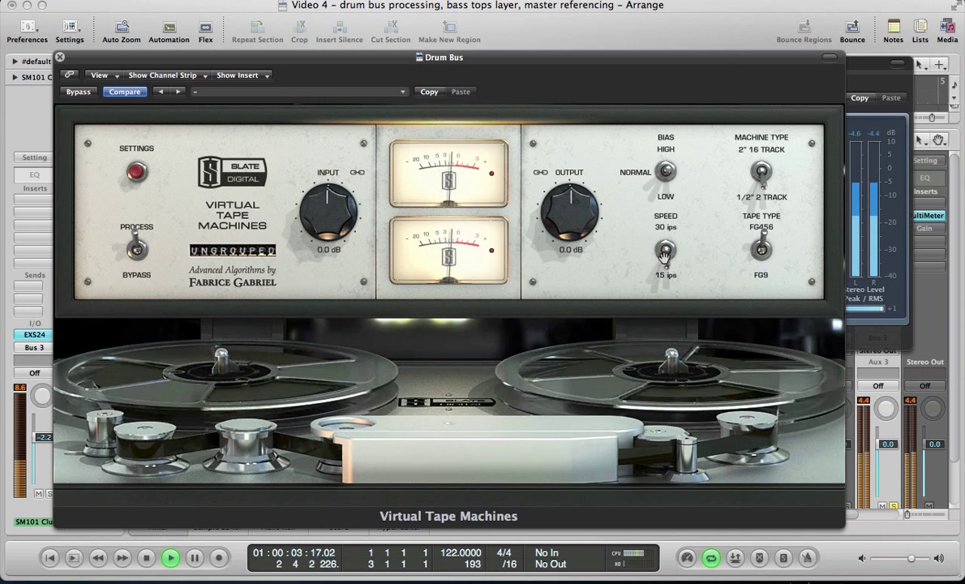
click(665, 252)
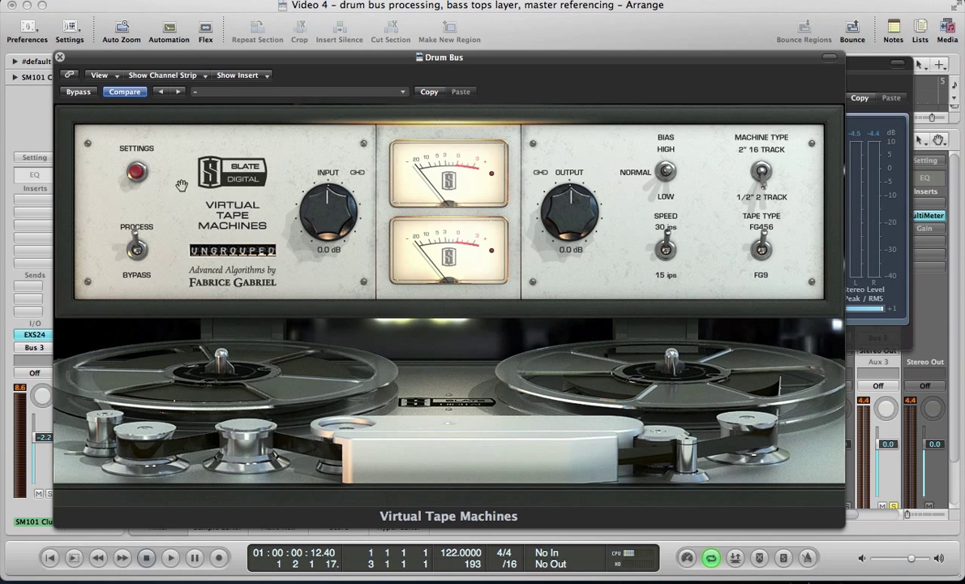
Audition the tape machine's linked gain at up to +7.9 dB input, and settle on +1.0 dB input and -1.0 dB output.
key(space)
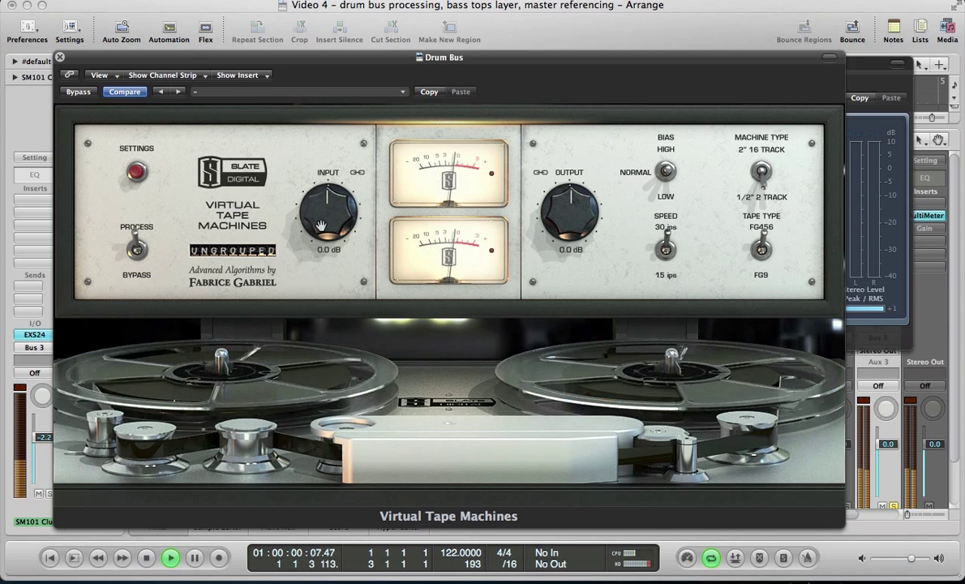
drag(302, 208, 351, 164)
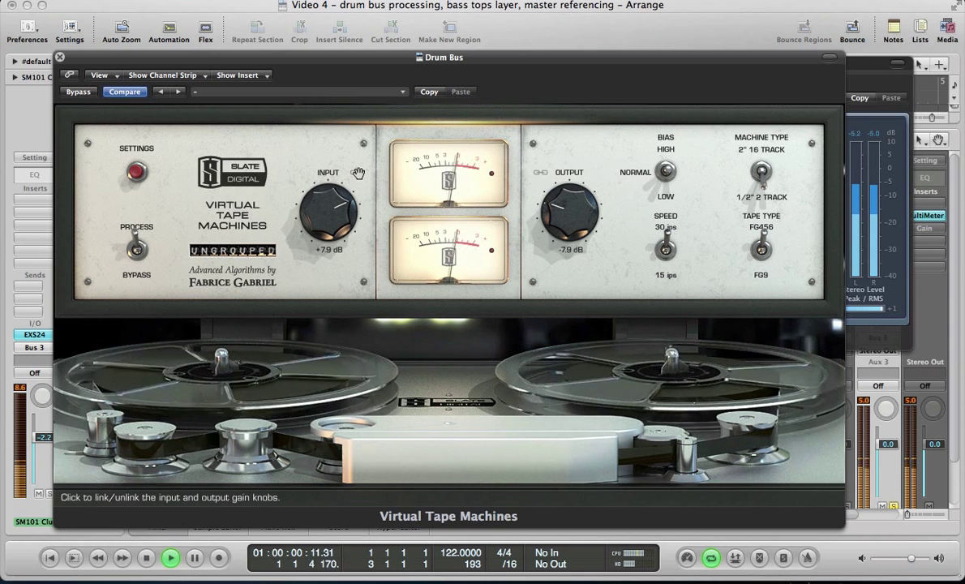
drag(330, 217, 341, 188)
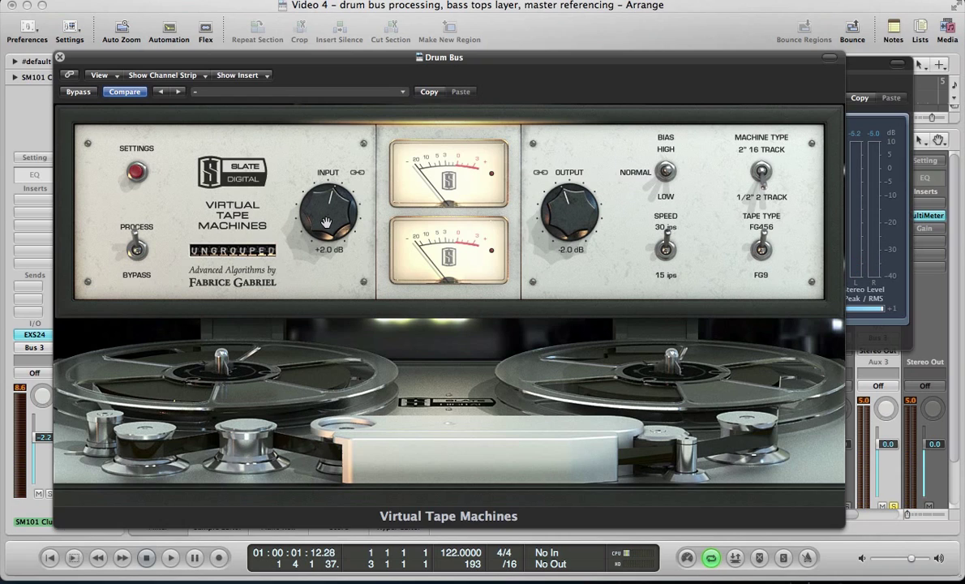
drag(316, 220, 314, 215)
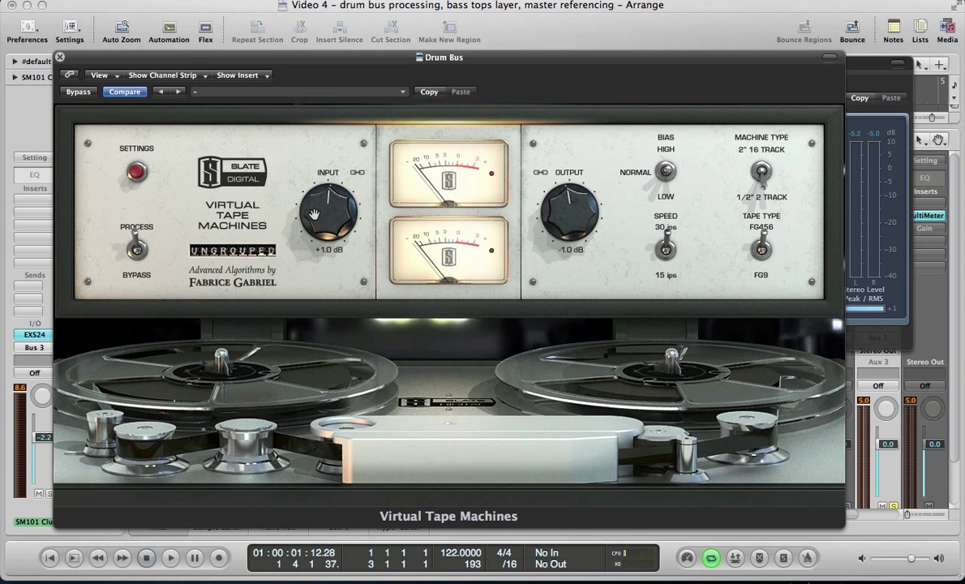
Play the drums with the tape machine bypassed and enabled to compare the sound, then stop playback and close its window.
key(space)
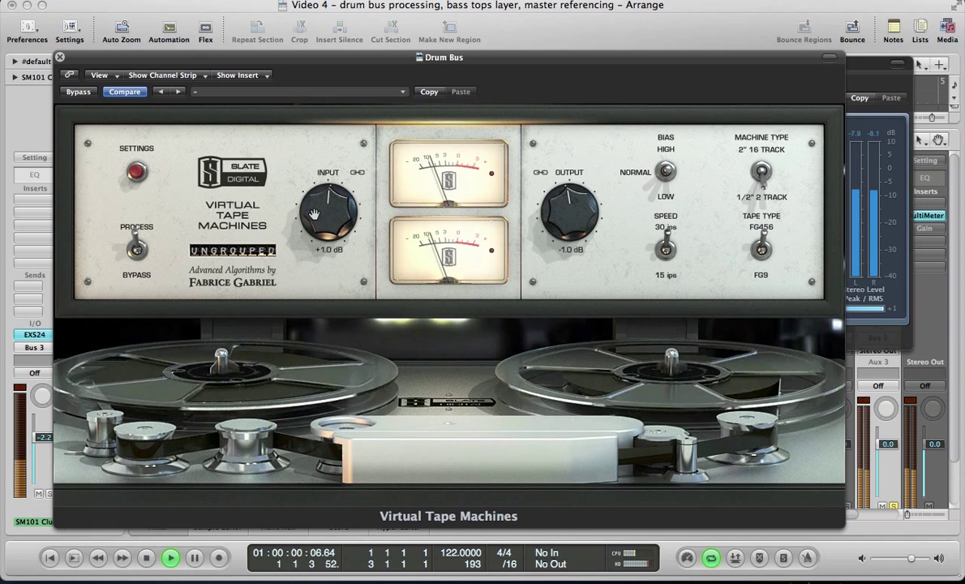
click(69, 92)
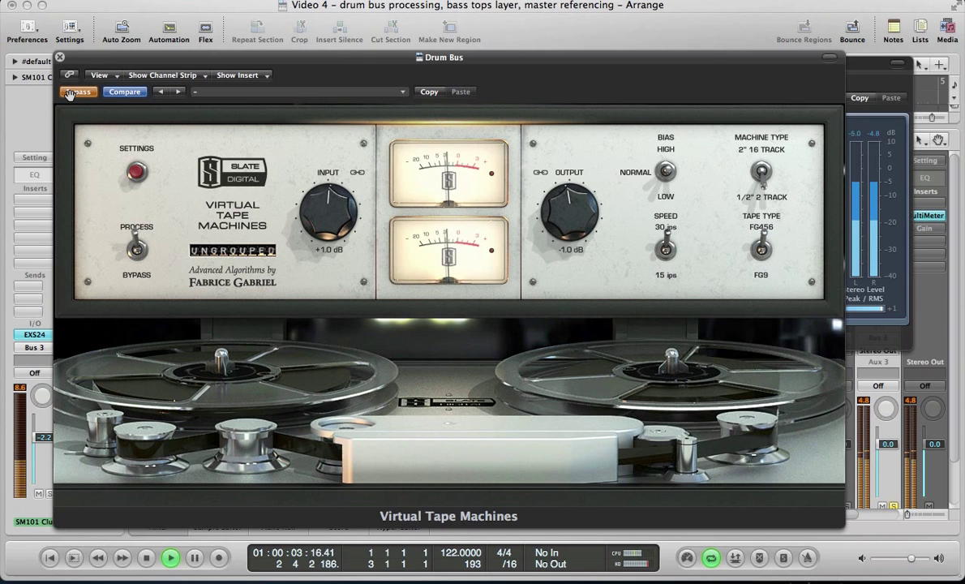
click(69, 92)
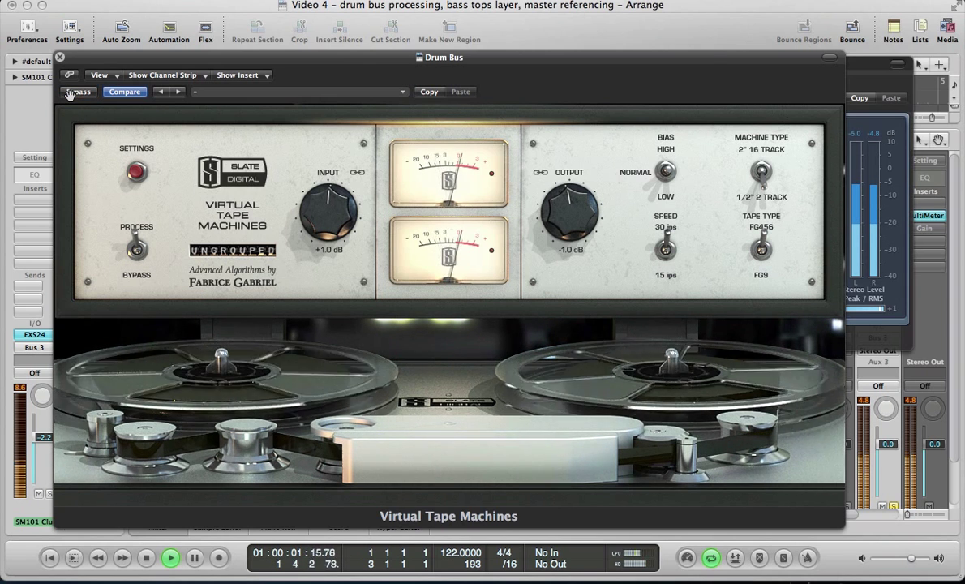
key(space)
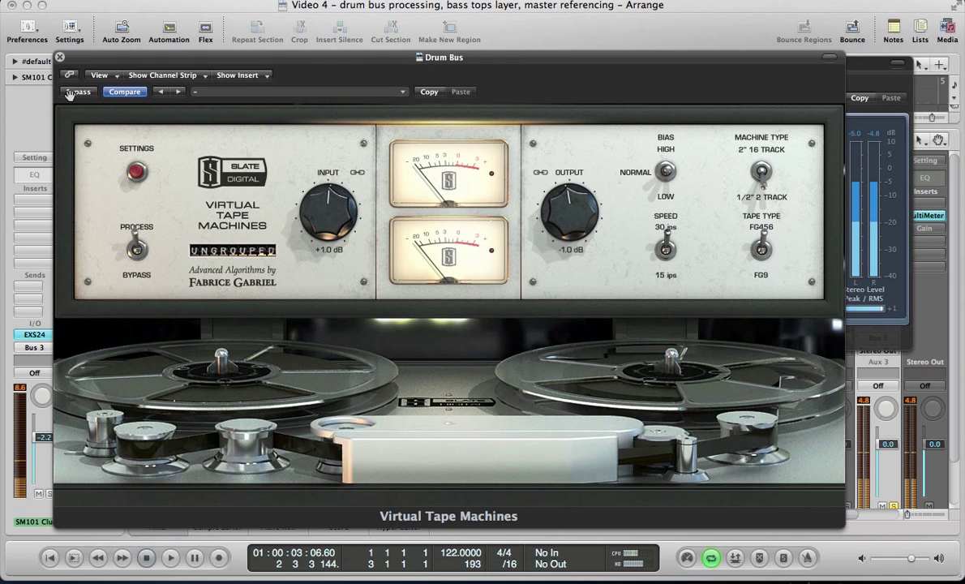
alt+click(59, 58)
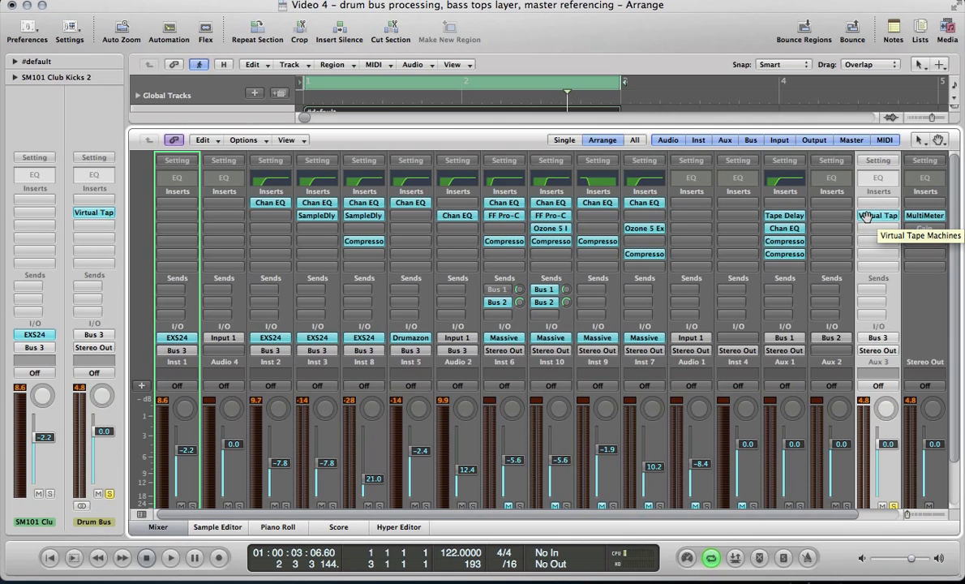
Bypass Virtual Tape Machines on the Drum Bus and insert the stereo Klanghelm IVGI plug-in in the slot below it.
alt+click(866, 217)
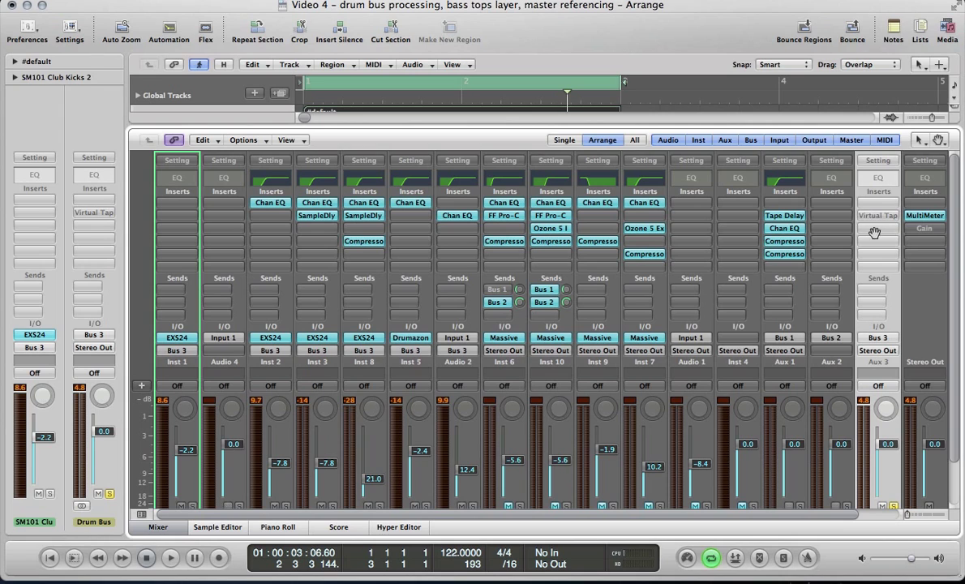
click(868, 230)
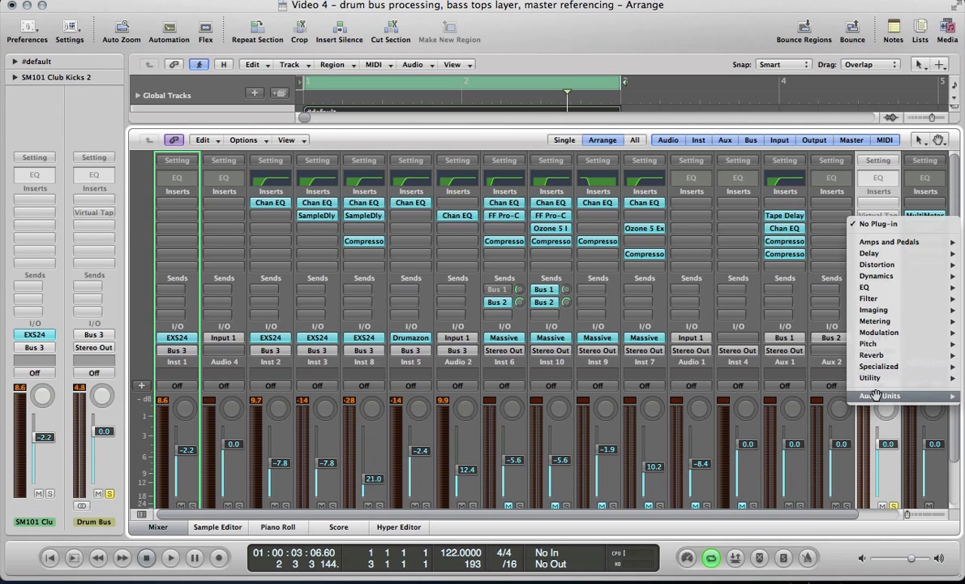
mouse_move(880, 396)
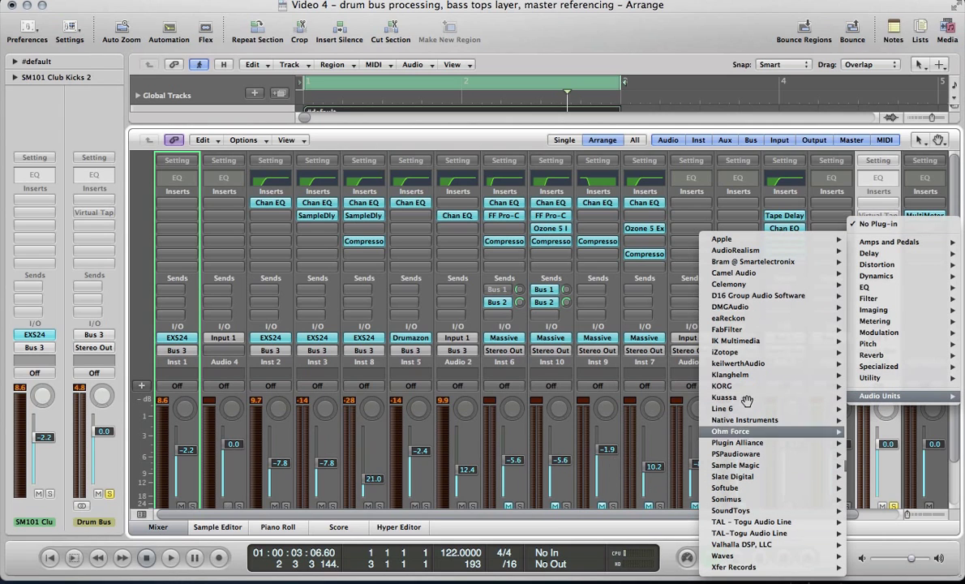
mouse_move(743, 367)
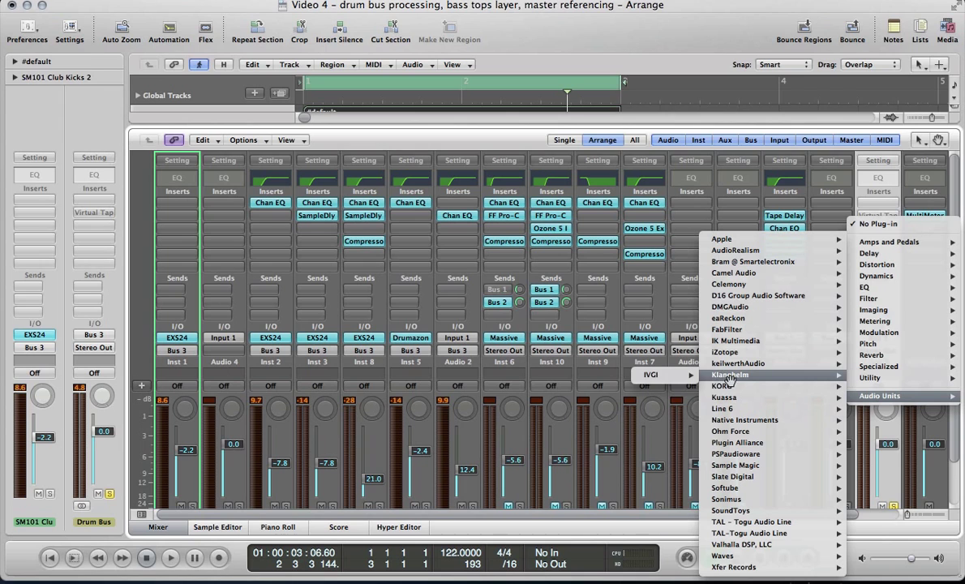
mouse_move(678, 378)
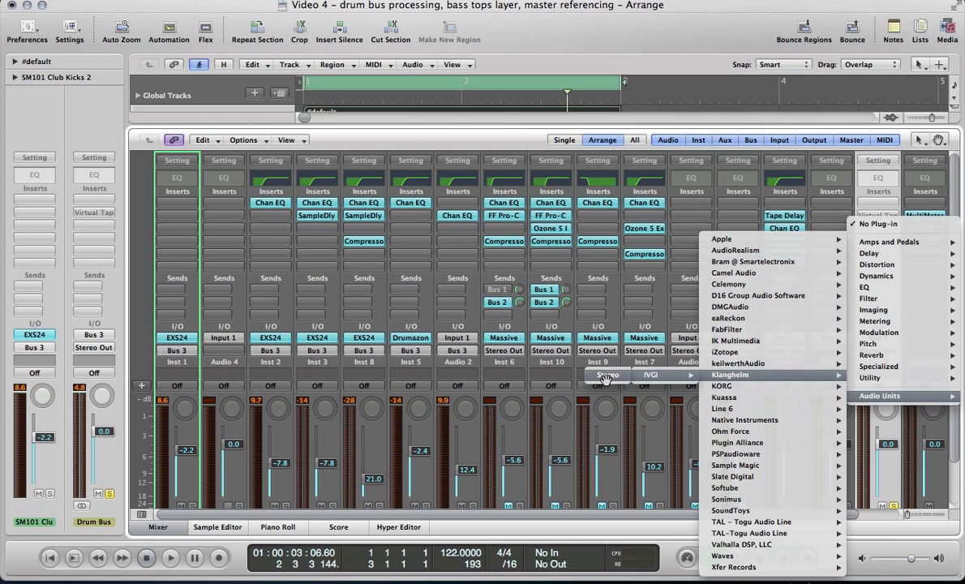
click(607, 373)
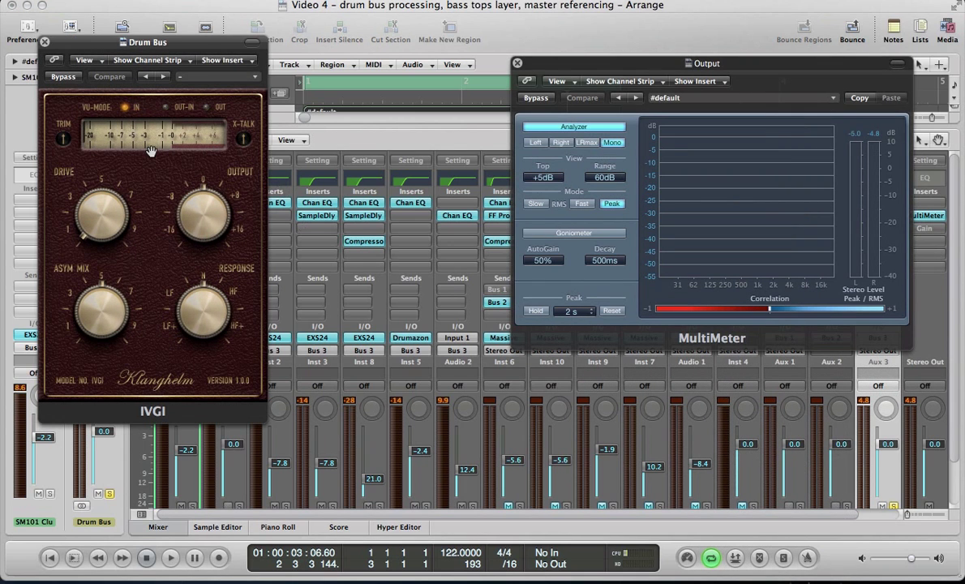
Play the drums through IVGI while raising its Drive to just under 5 and turning Response to HF.
key(space)
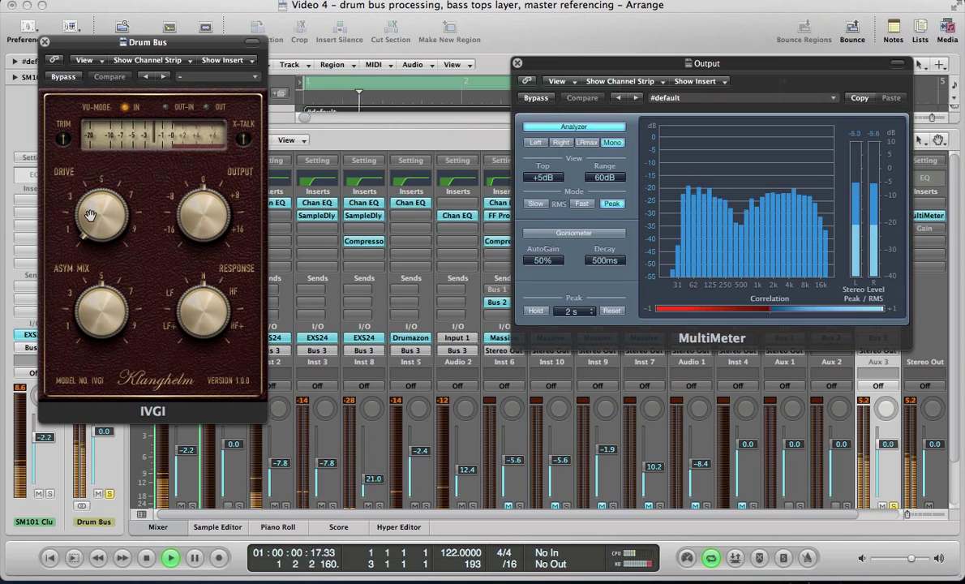
drag(90, 215, 90, 199)
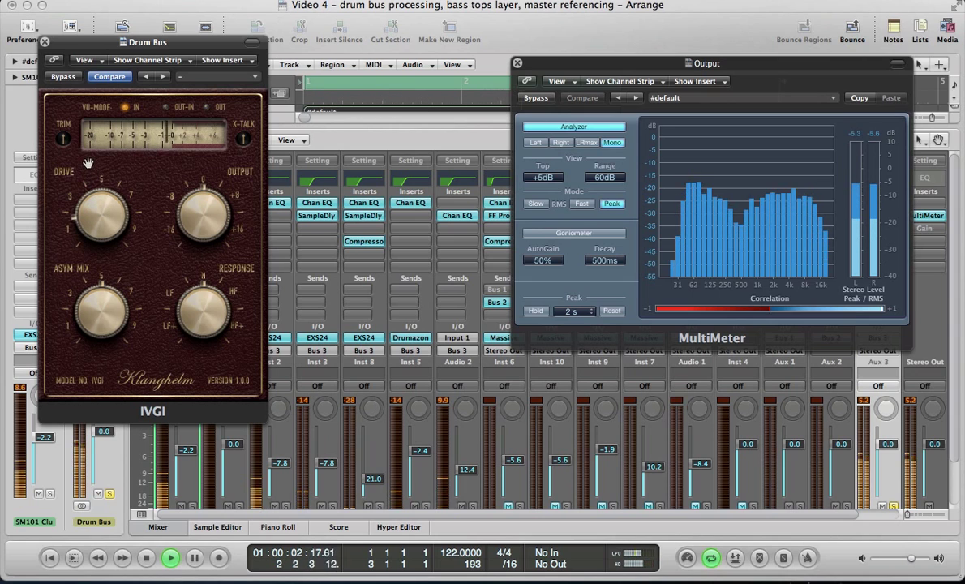
key(space)
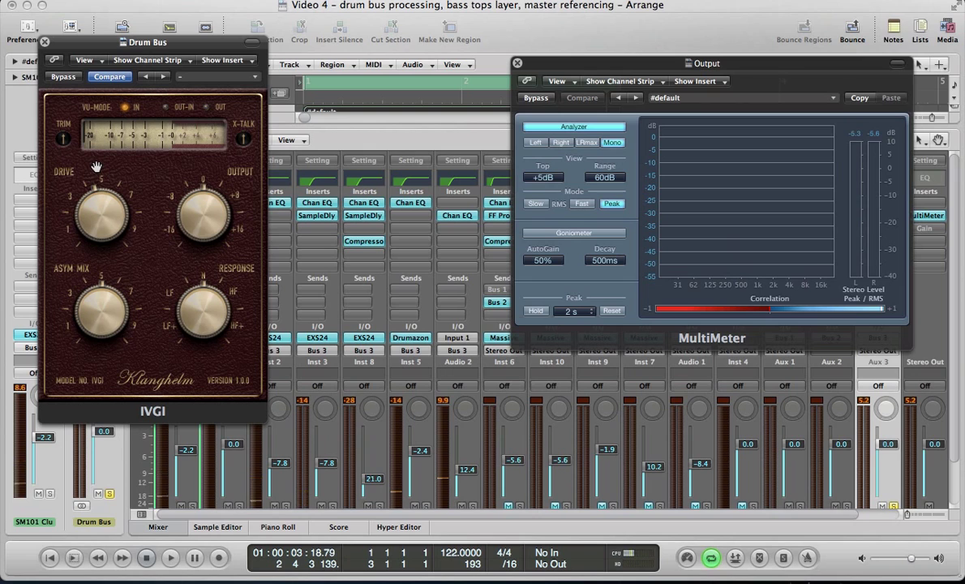
key(space)
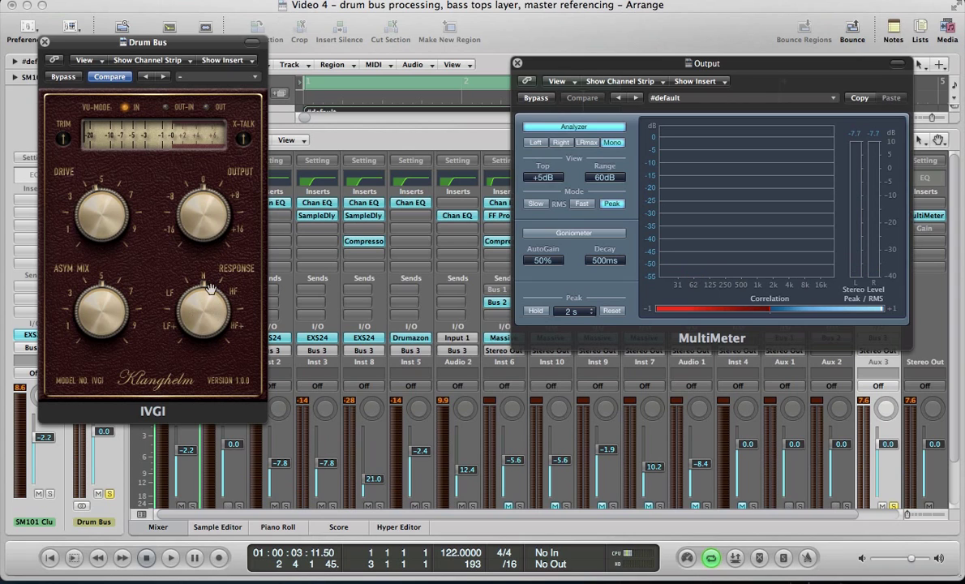
key(space)
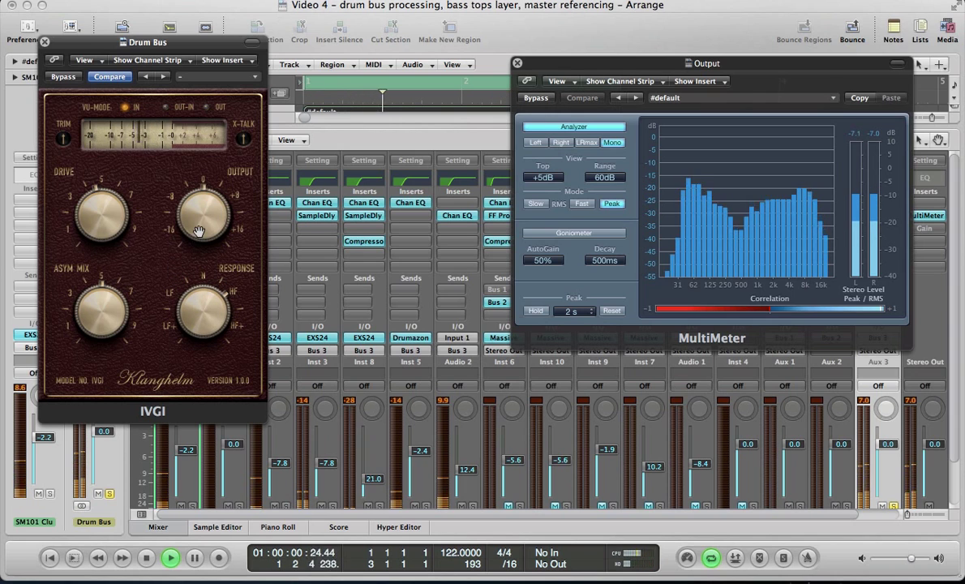
Compare the drums with IVGI bypassed and enabled, then close the IVGI and MultiMeter windows.
click(63, 77)
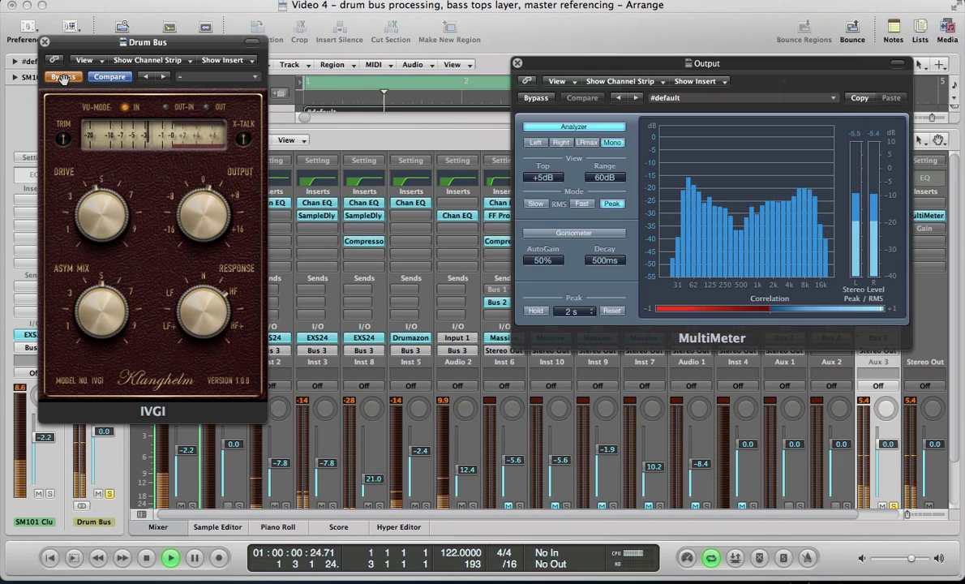
click(63, 77)
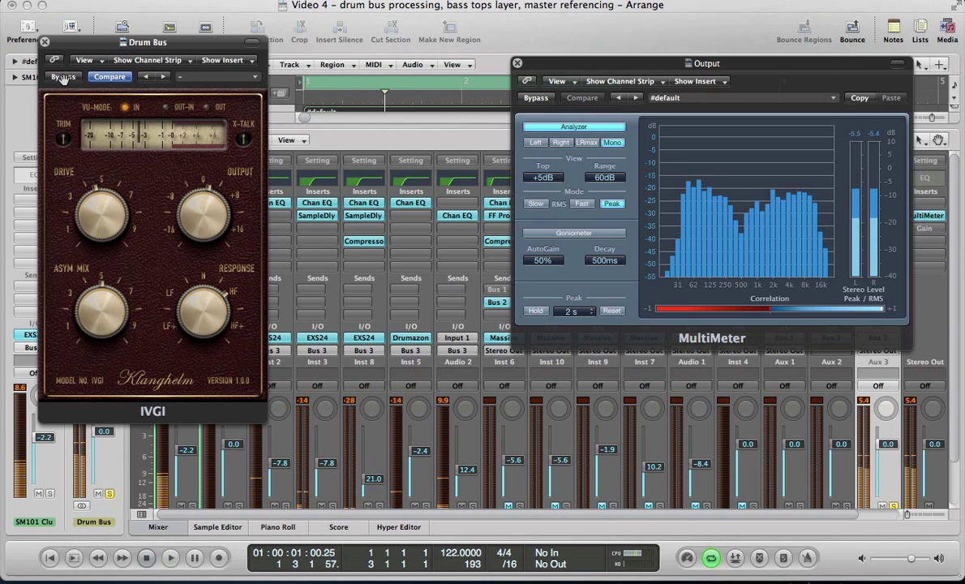
click(45, 42)
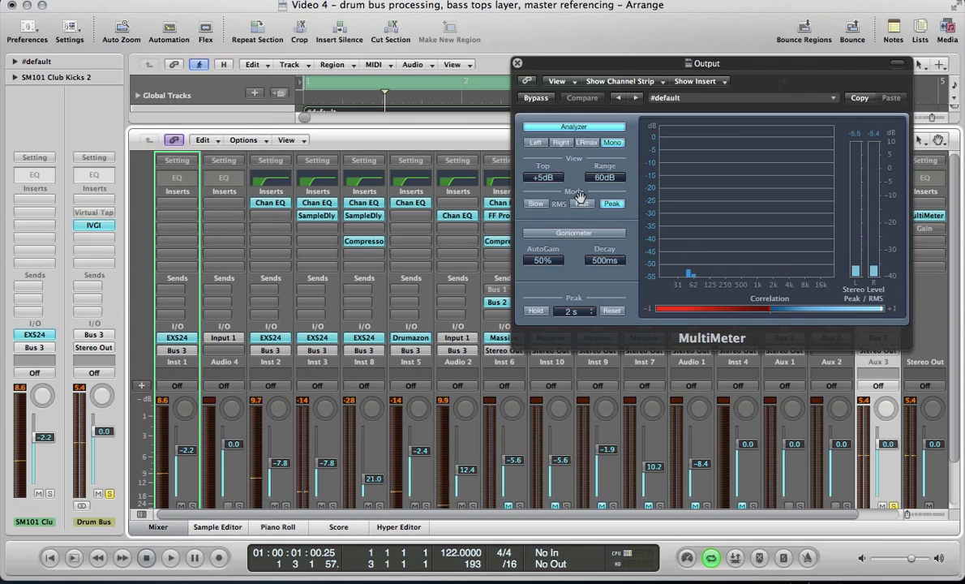
click(517, 63)
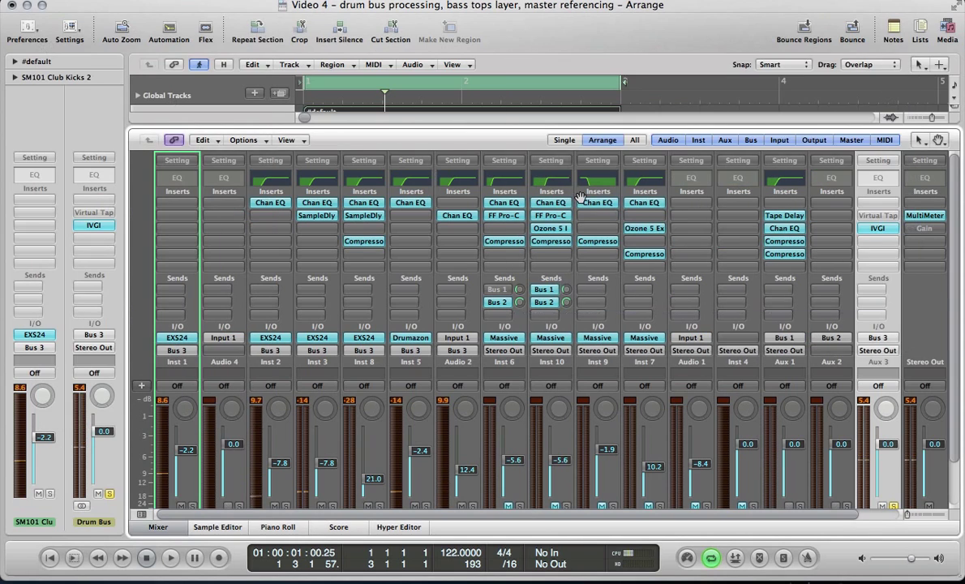
Bypass IVGI on the Drum Bus and insert the stereo Kuassa Premix CM plug-in in the slot below it.
click(862, 243)
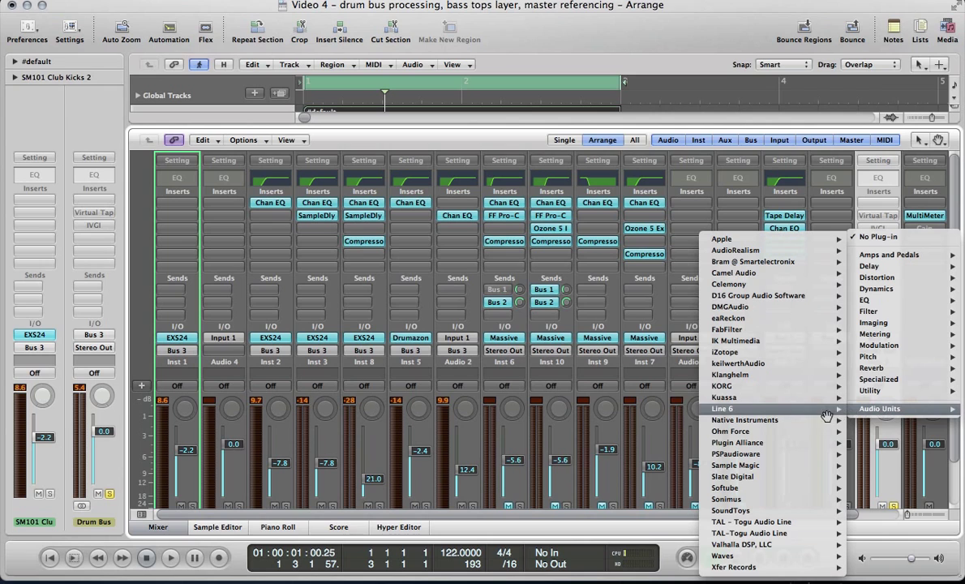
mouse_move(762, 433)
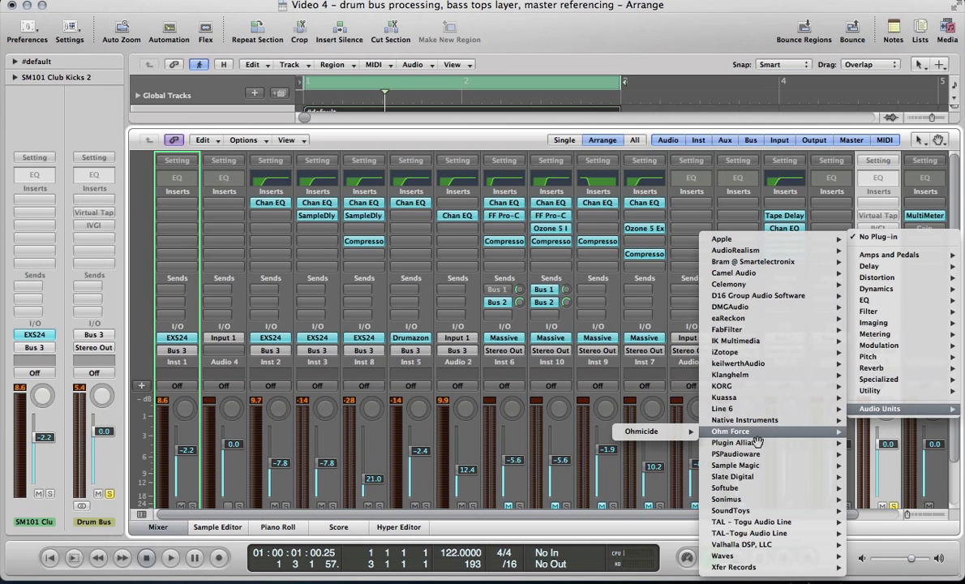
mouse_move(730, 397)
mouse_move(618, 398)
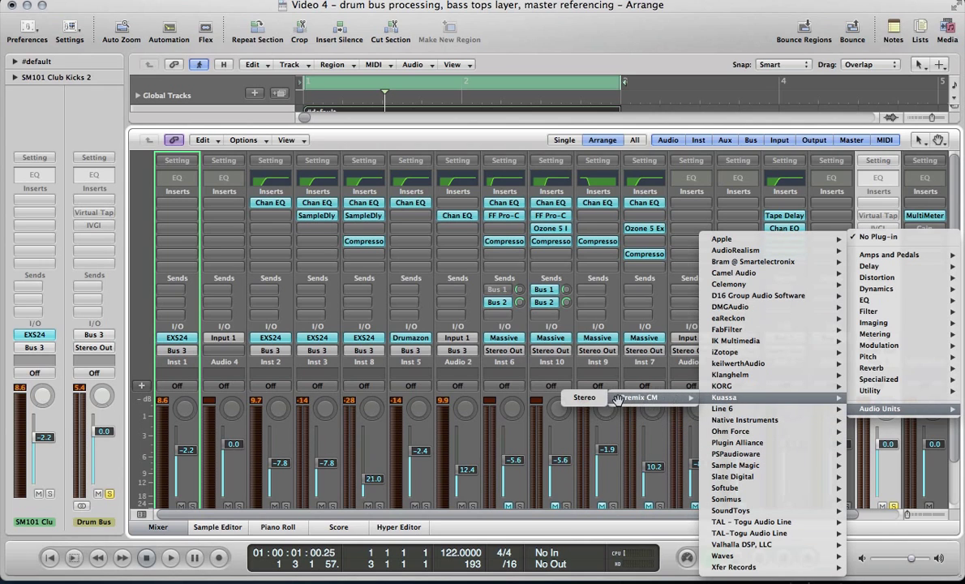
click(582, 398)
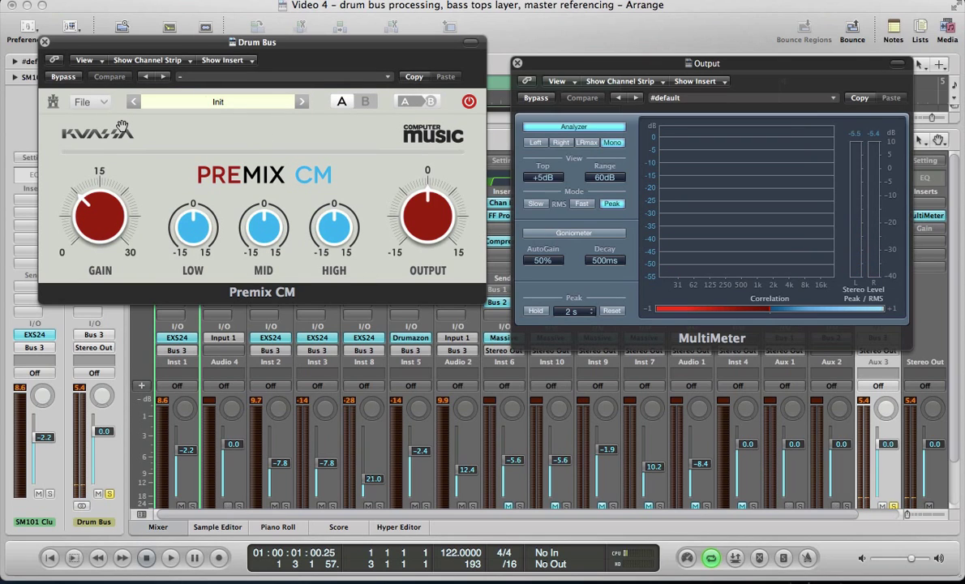
Audition the drums through Premix CM, raising its Gain to just above 15 and lowering its Output slightly below 0.
key(space)
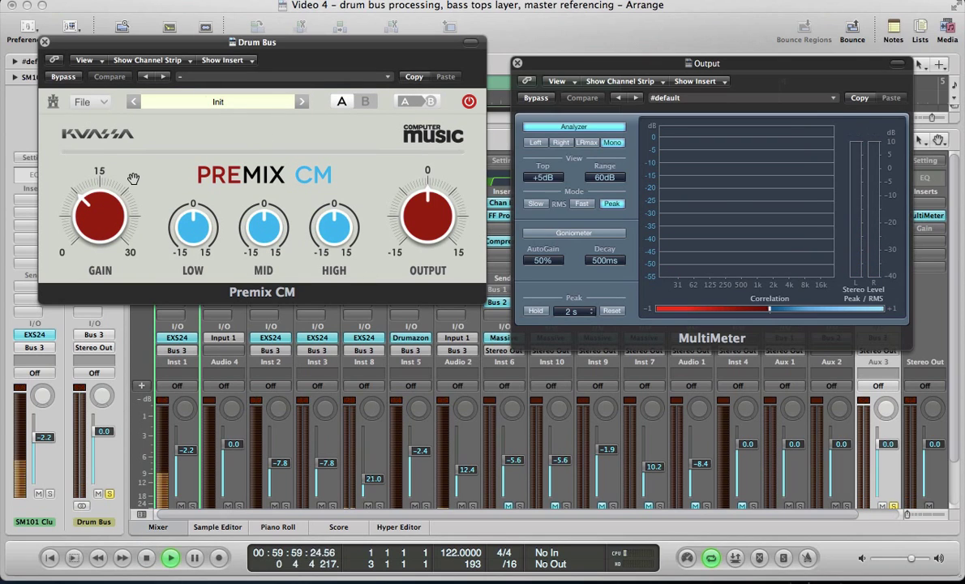
drag(97, 209, 94, 186)
key(space)
drag(437, 219, 419, 211)
key(space)
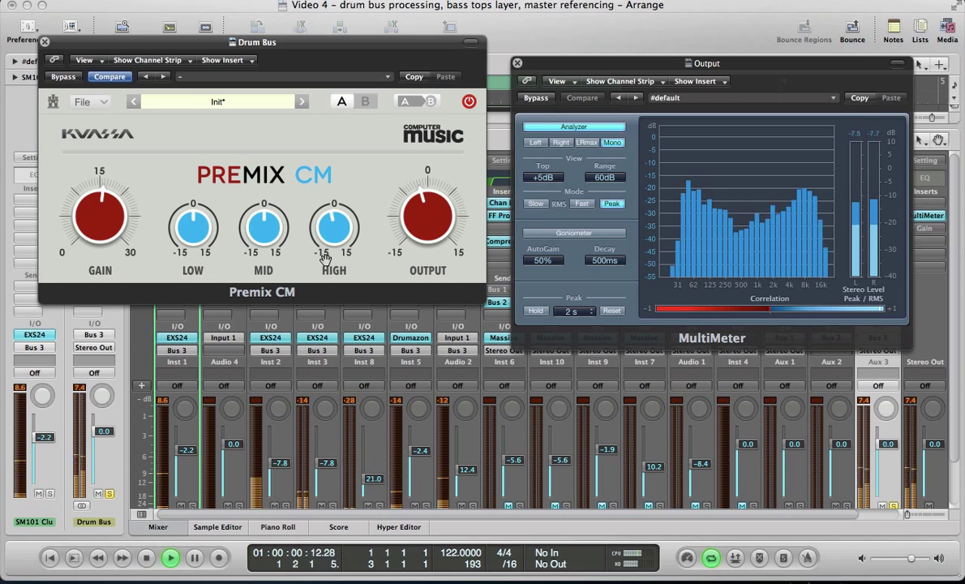
Bypass Premix CM during playback to hear the difference, stop playback and close the plug-in windows.
click(63, 76)
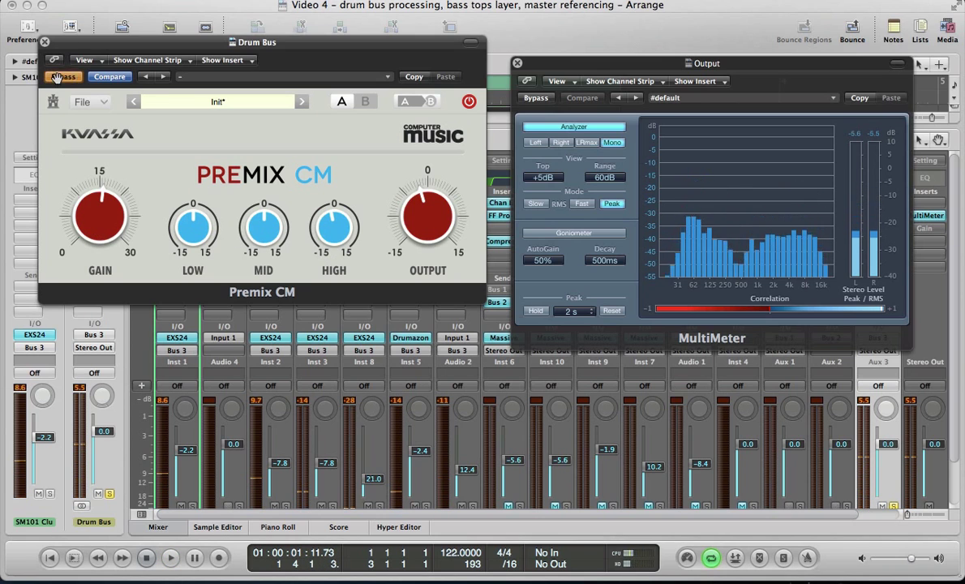
key(space)
click(43, 42)
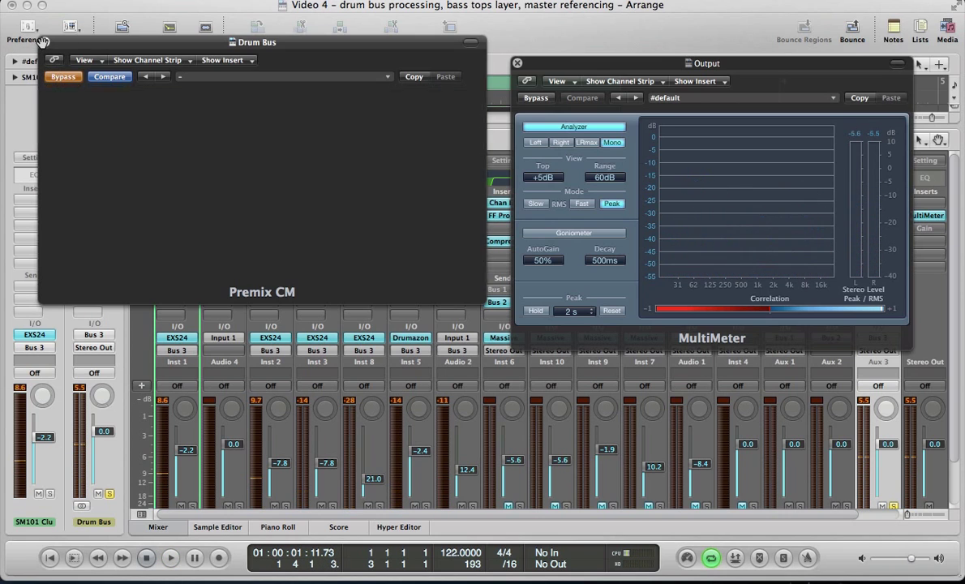
key(super+w)
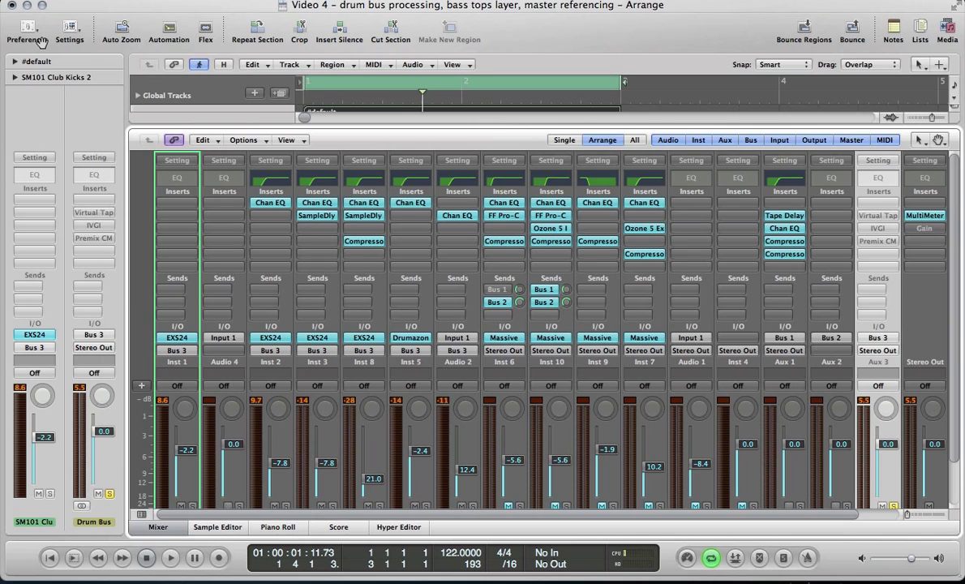
Toggle Premix CM on the Drum Bus, leaving it bypassed, and re-enable Virtual Tape Machines.
alt+click(886, 241)
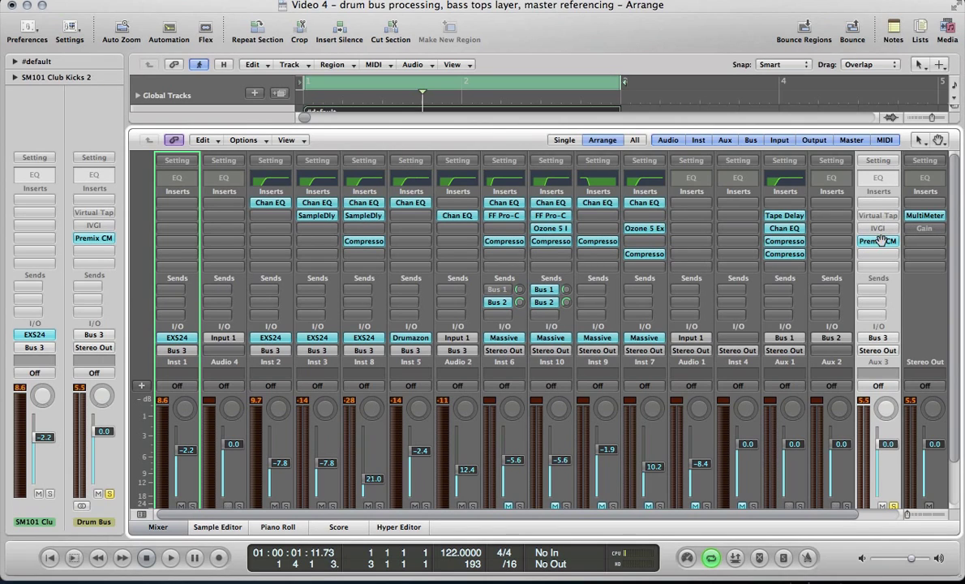
alt+click(879, 240)
alt+click(864, 214)
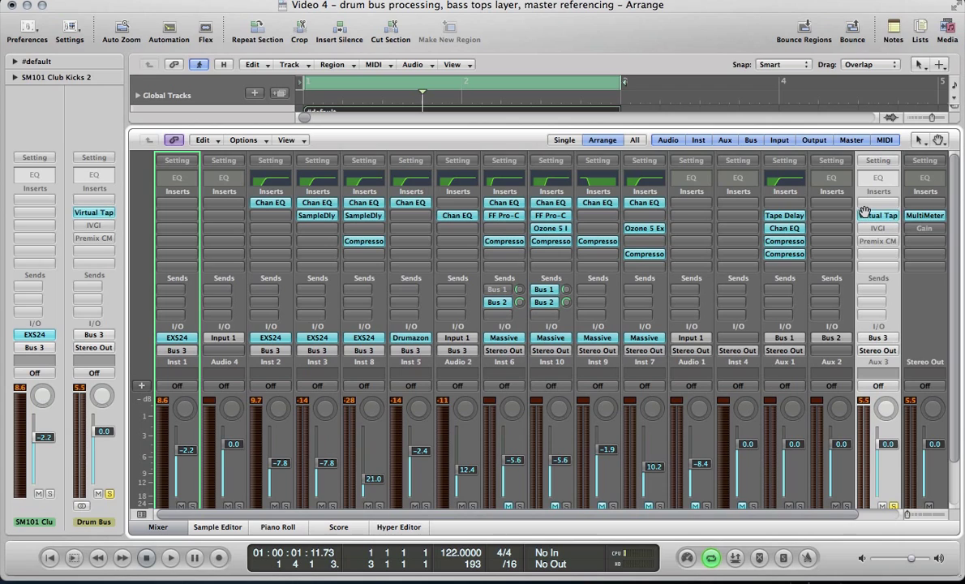
Insert the stereo FabFilter Pro-C compressor on the Drum Bus in the slot below Premix CM.
click(870, 254)
mouse_move(880, 420)
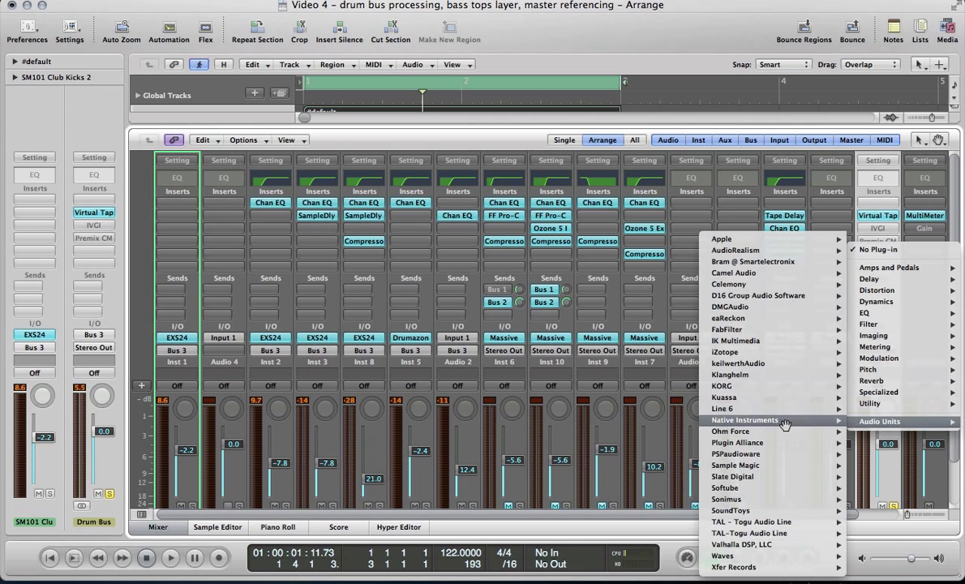
mouse_move(730, 330)
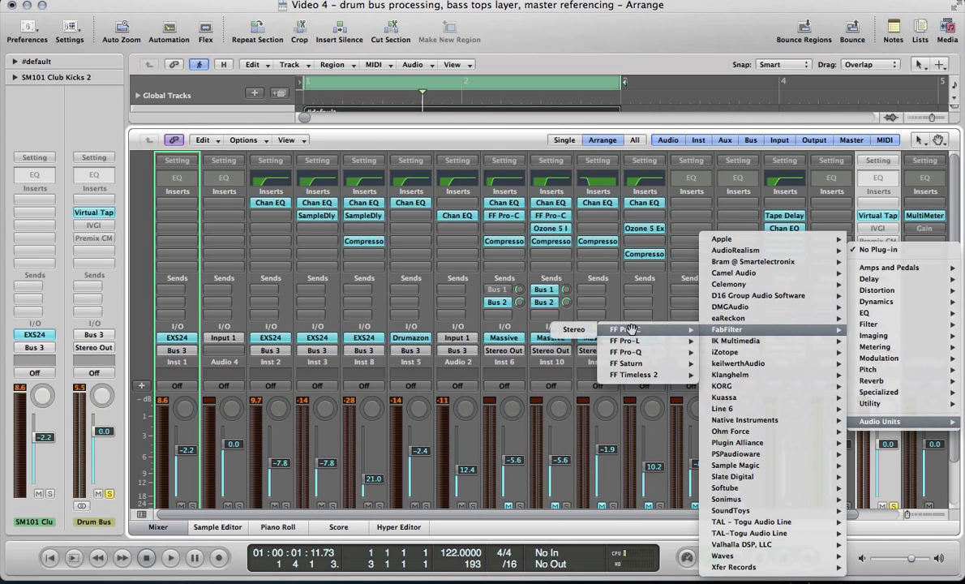
mouse_move(626, 329)
click(572, 329)
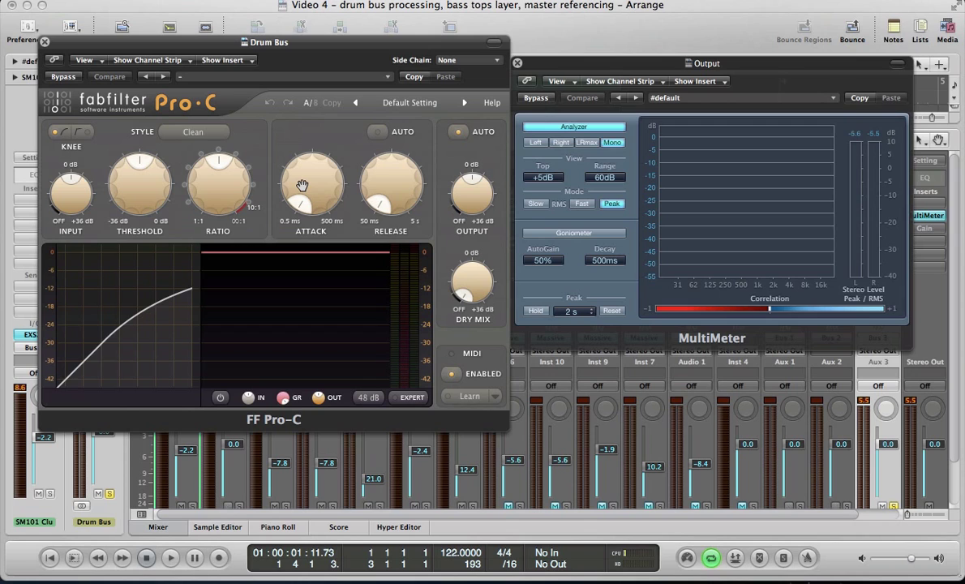
Raise Pro-C's attack to its maximum, keep the release at 50 ms, and set the compression style to Classic.
drag(302, 185, 350, 208)
mouse_move(362, 186)
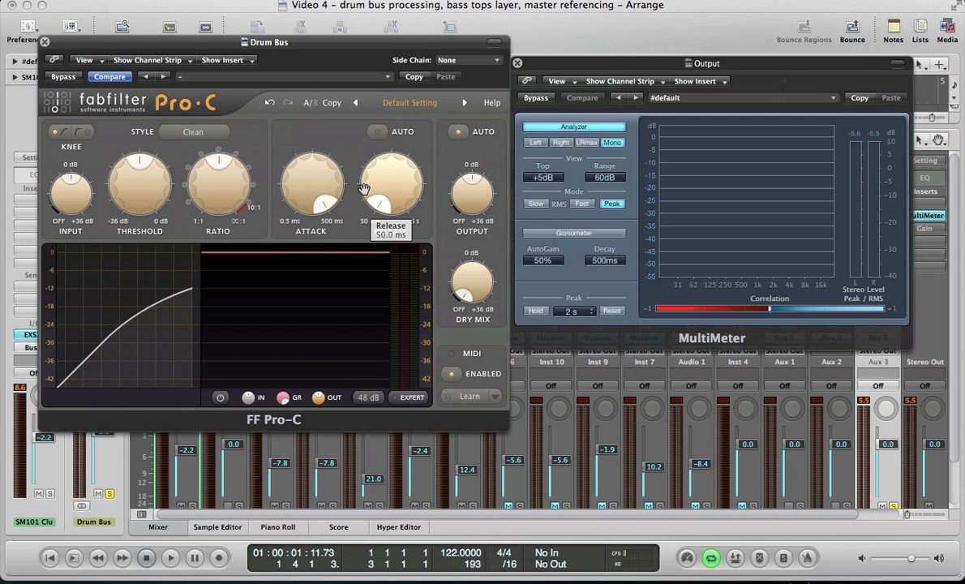
key(space)
click(198, 134)
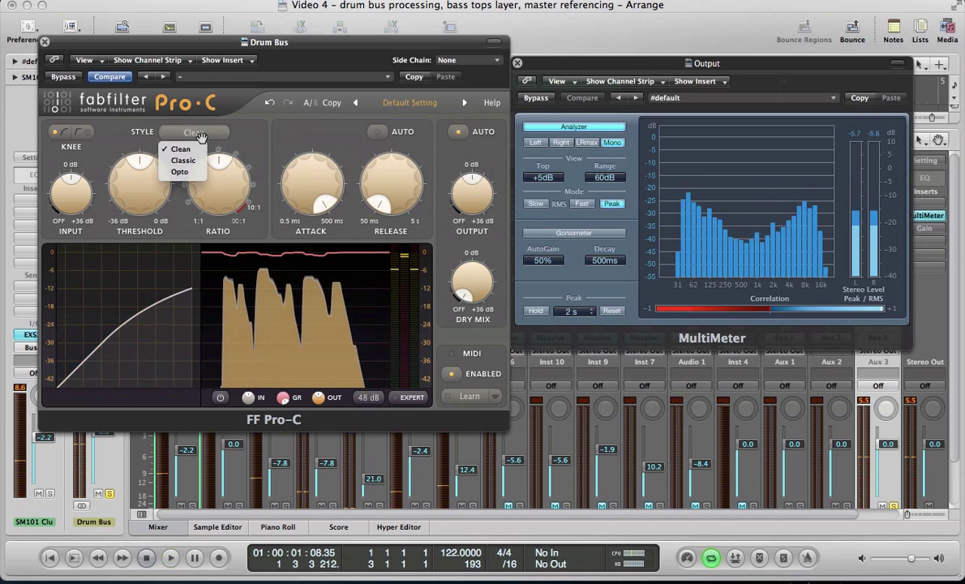
click(183, 160)
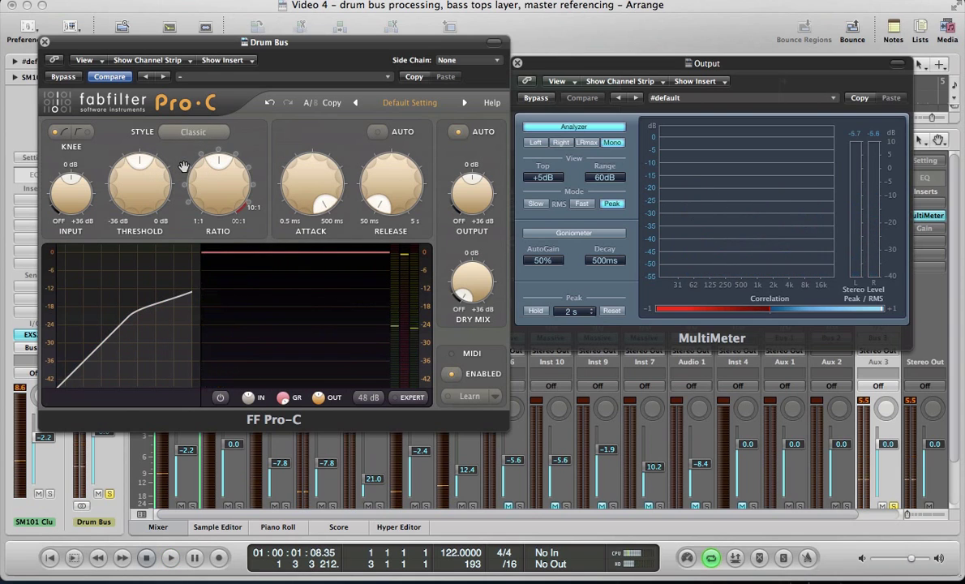
Set Pro-C's ratio to about 3:1 and play the drums to hear the compression.
mouse_move(230, 189)
key(space)
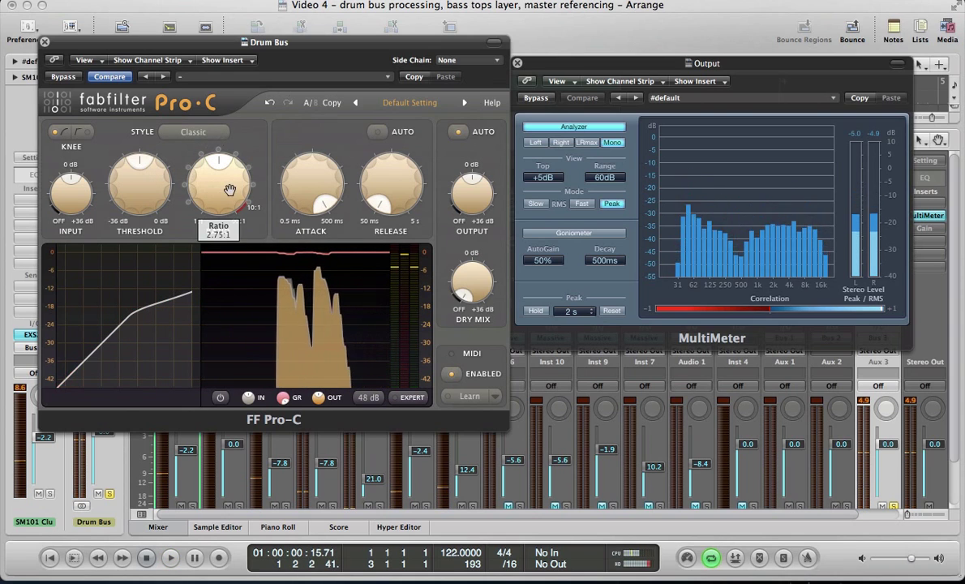
drag(230, 189, 206, 184)
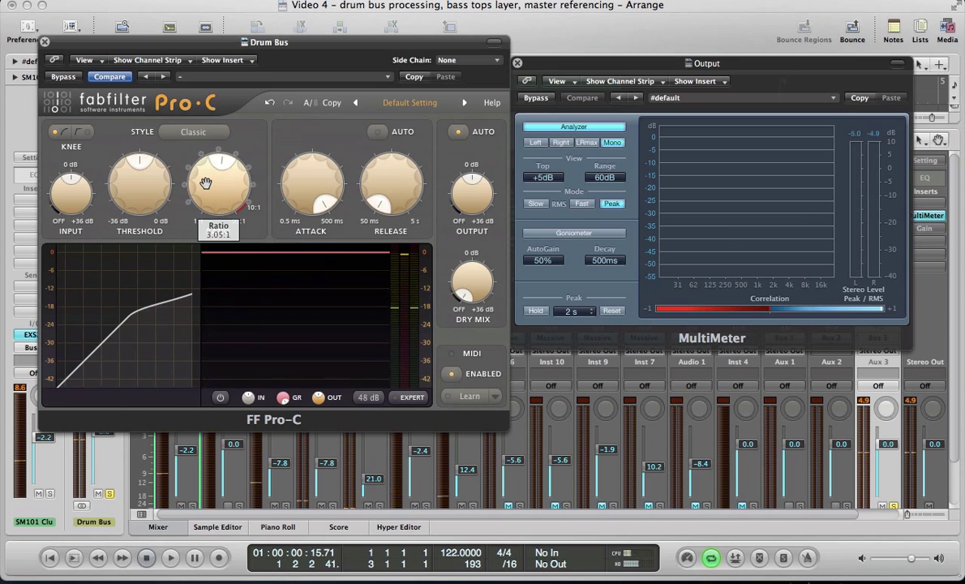
key(space)
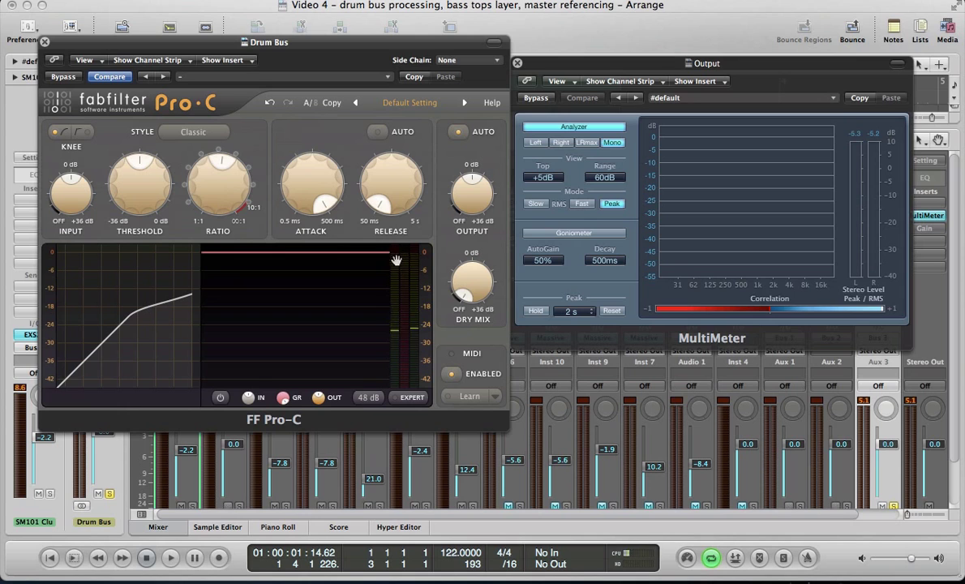
During playback, lower Pro-C's threshold to about -23.3 dB and compare the drums with the compressor bypassed and enabled.
key(space)
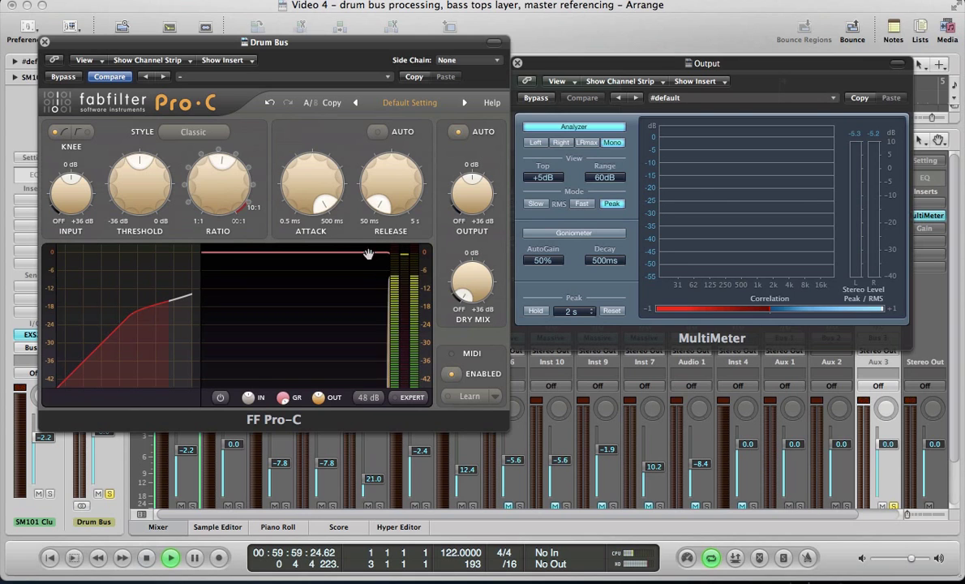
drag(157, 205, 161, 251)
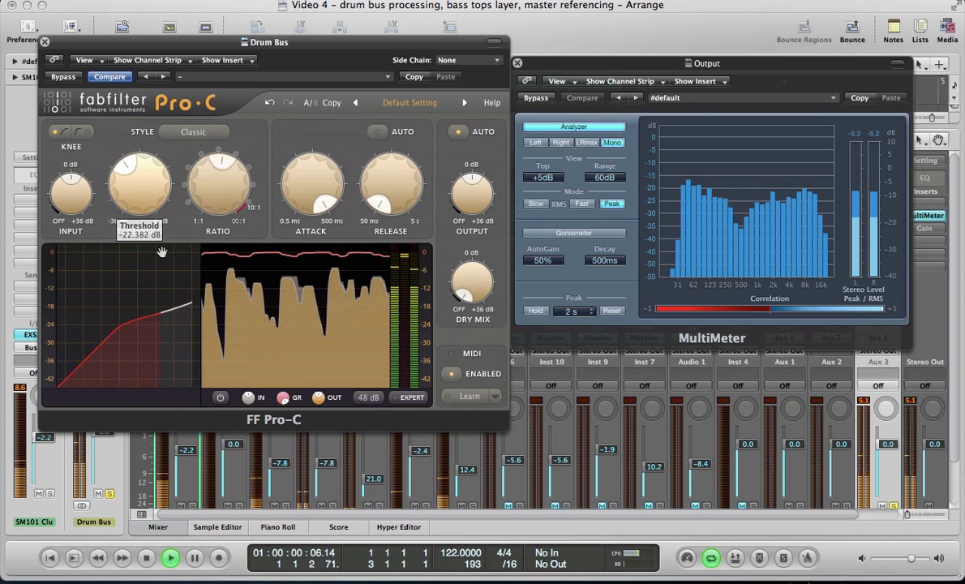
drag(162, 253, 161, 254)
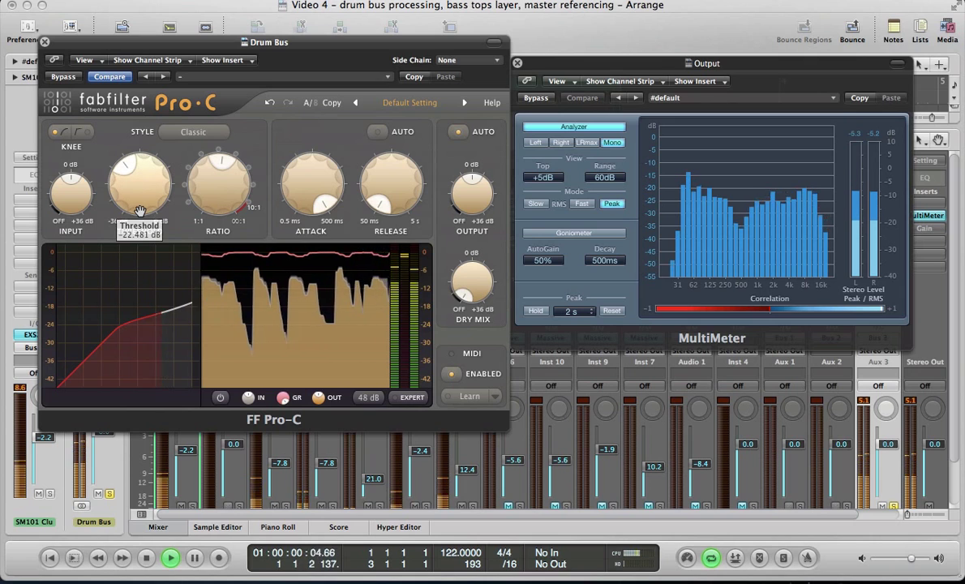
drag(135, 194, 135, 204)
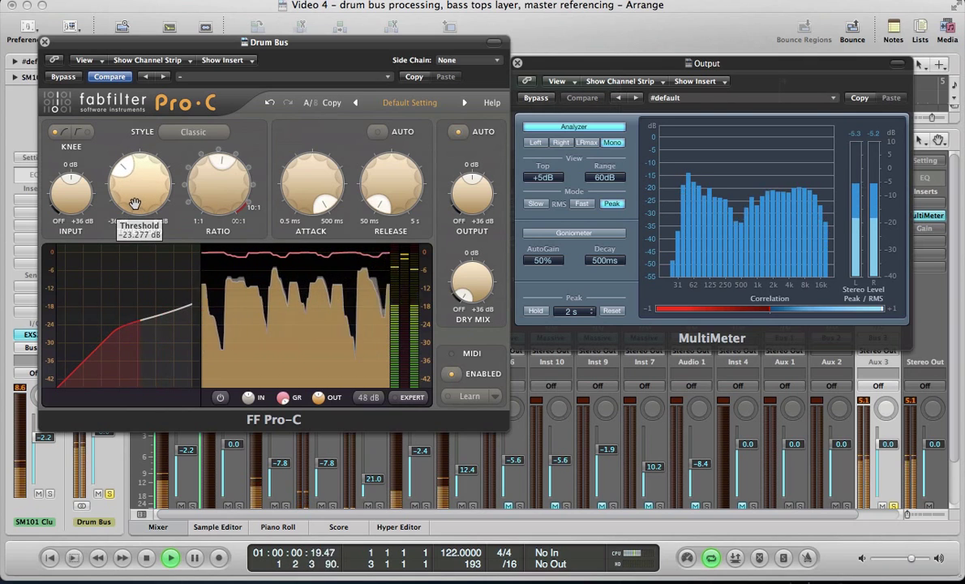
click(58, 77)
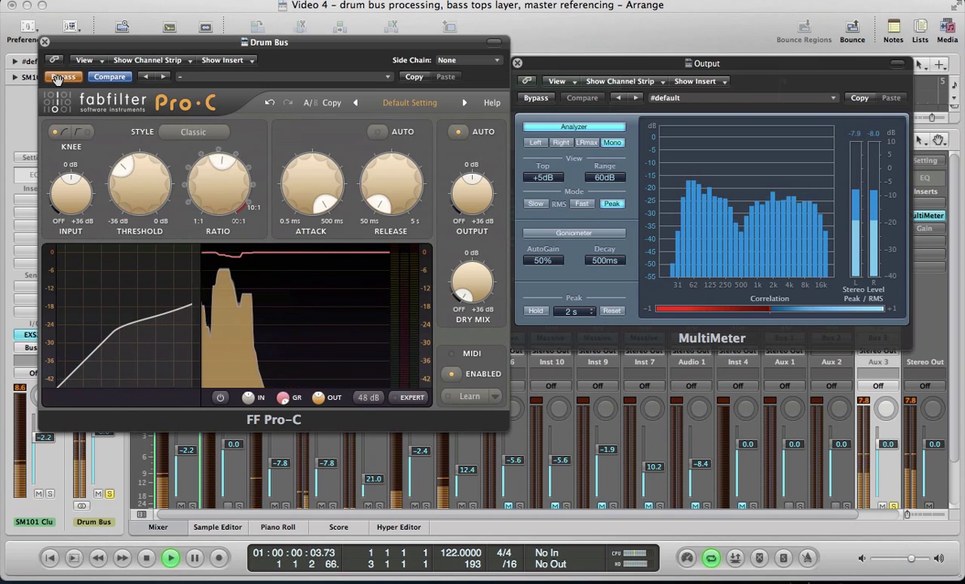
click(59, 77)
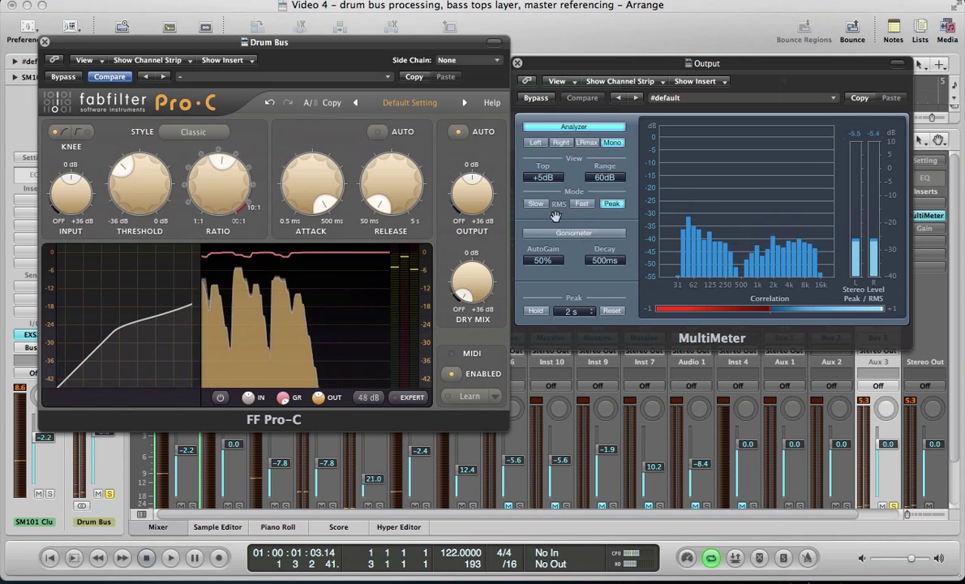
Slightly raise Pro-C's output level, audition the drums, and close the compressor and MultiMeter windows.
mouse_move(465, 192)
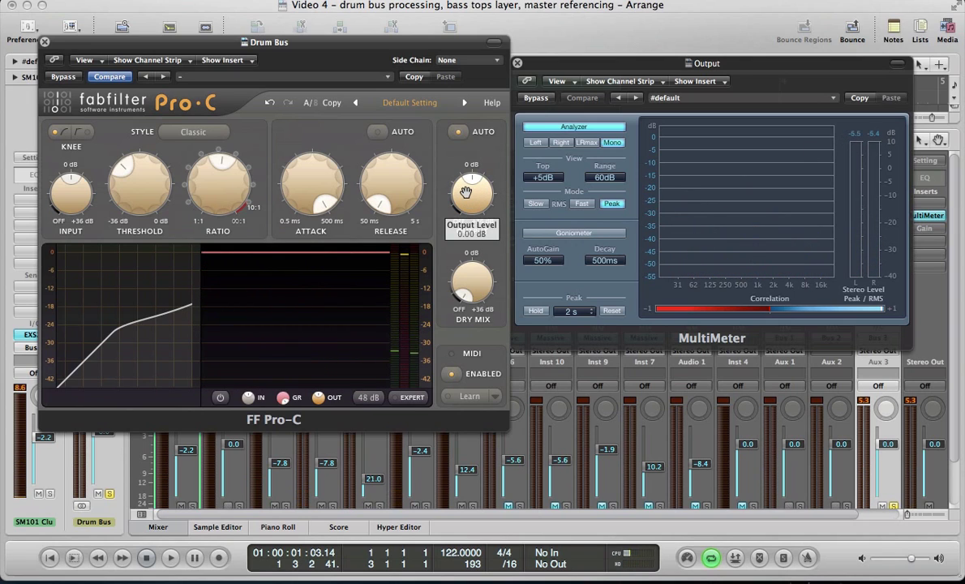
drag(466, 192, 467, 189)
key(space)
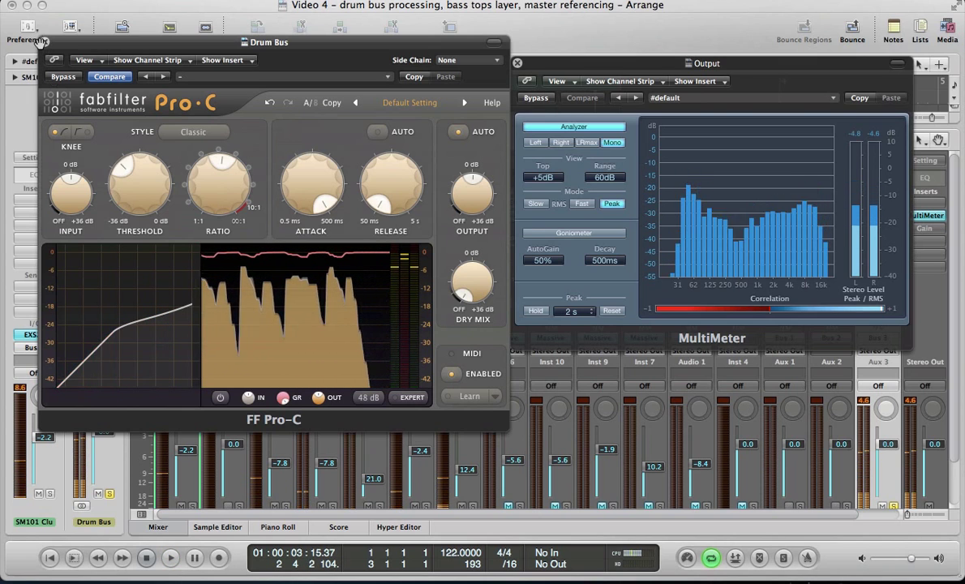
click(45, 41)
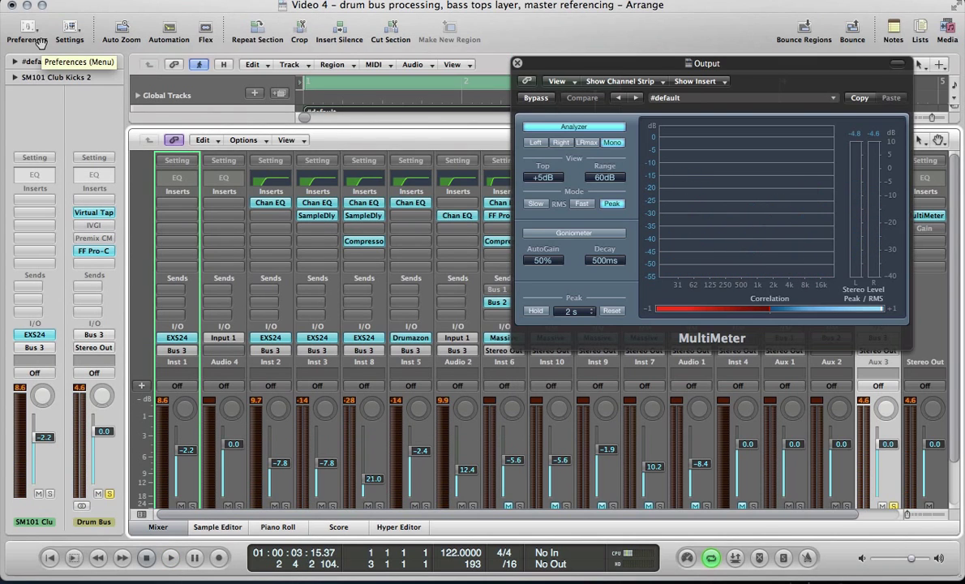
key(super+w)
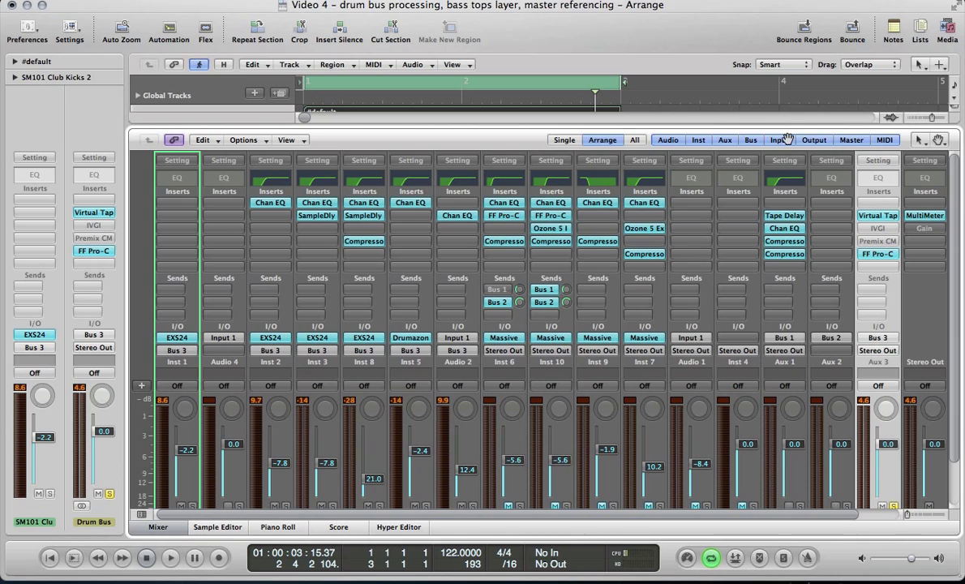
Insert the stereo eaReckon CM-EQUA87 equalizer on the Drum Bus in the slot below FF Pro-C.
click(866, 267)
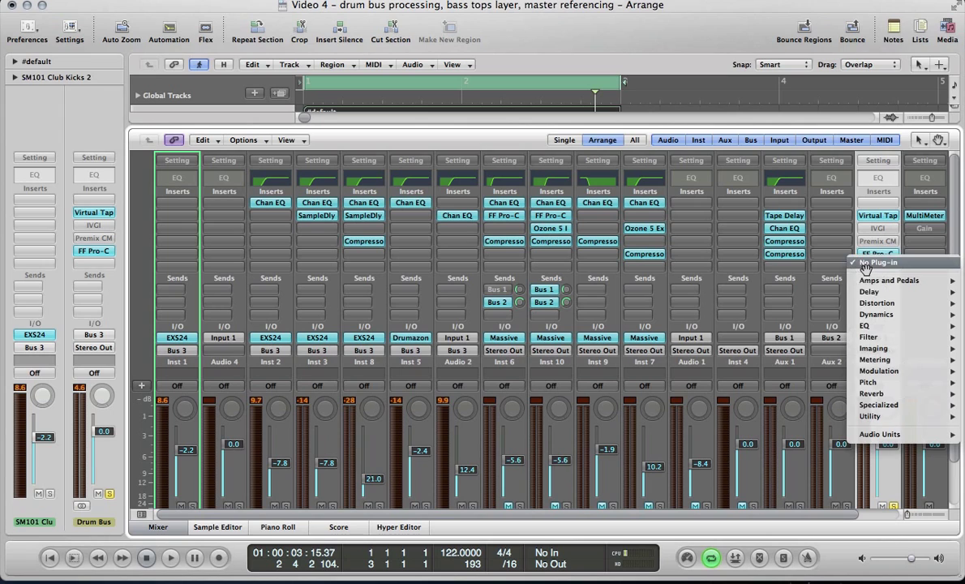
mouse_move(879, 434)
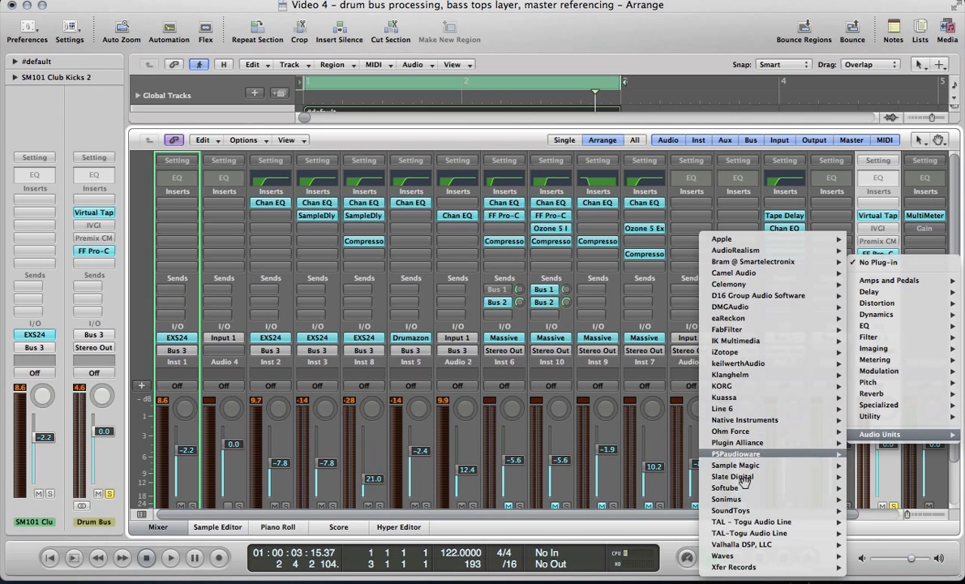
mouse_move(740, 512)
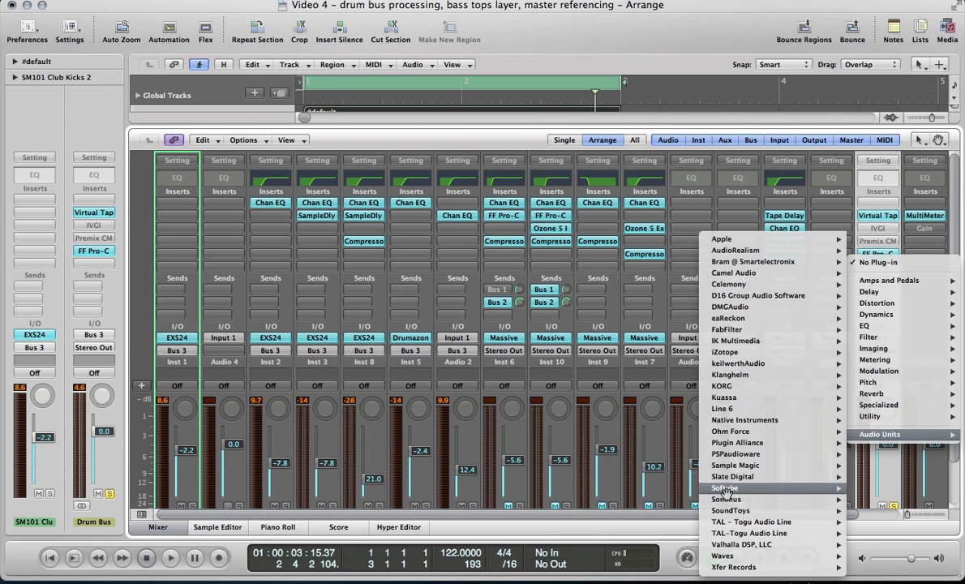
mouse_move(724, 410)
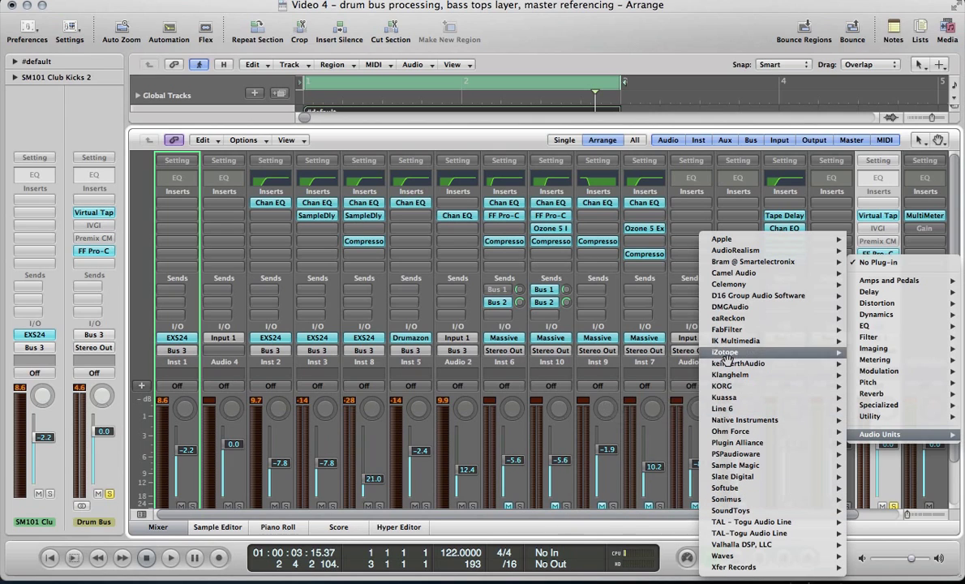
mouse_move(713, 321)
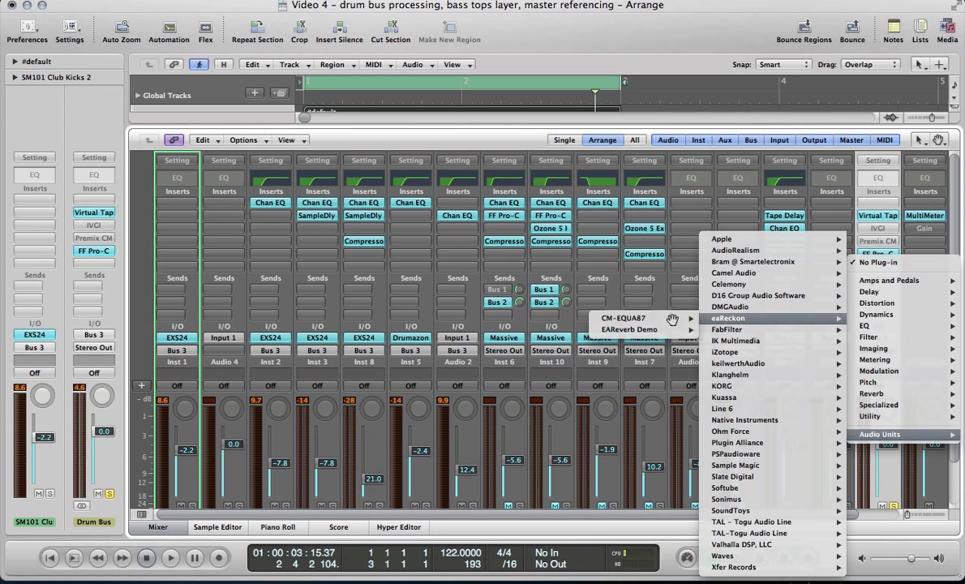
mouse_move(636, 320)
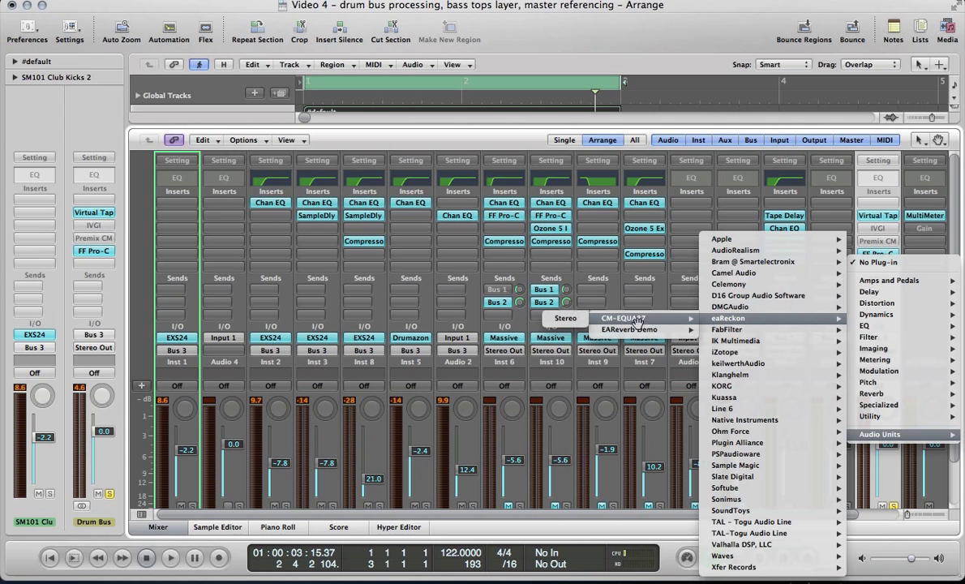
click(564, 317)
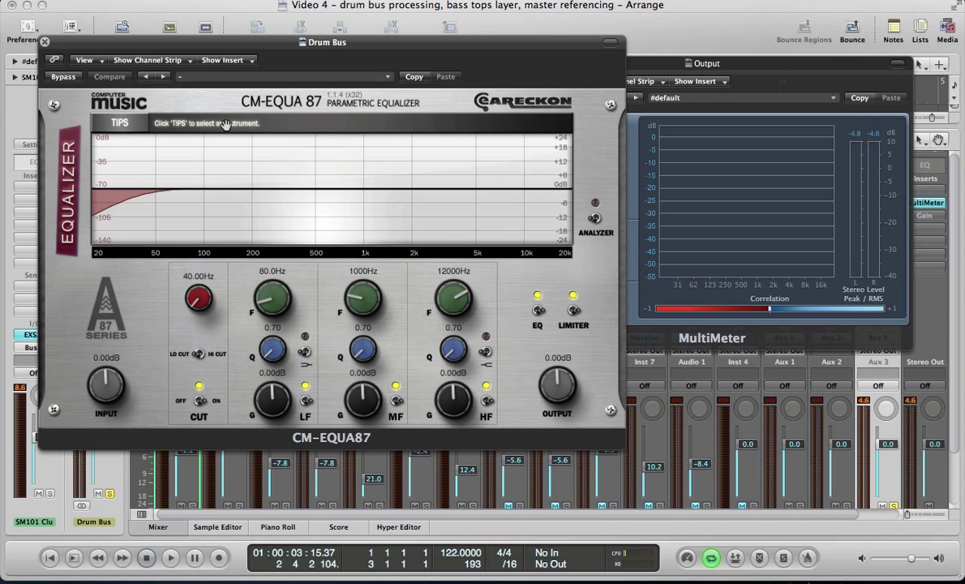
View the equalizer's frequency tips for Kick Drum and leave the Cymbals or Hihats tips displayed.
click(100, 122)
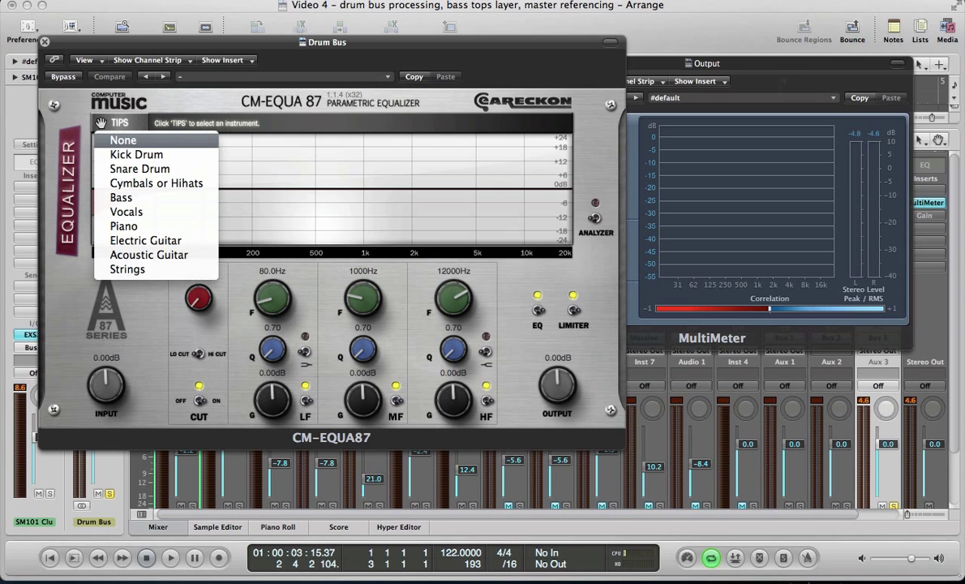
click(138, 183)
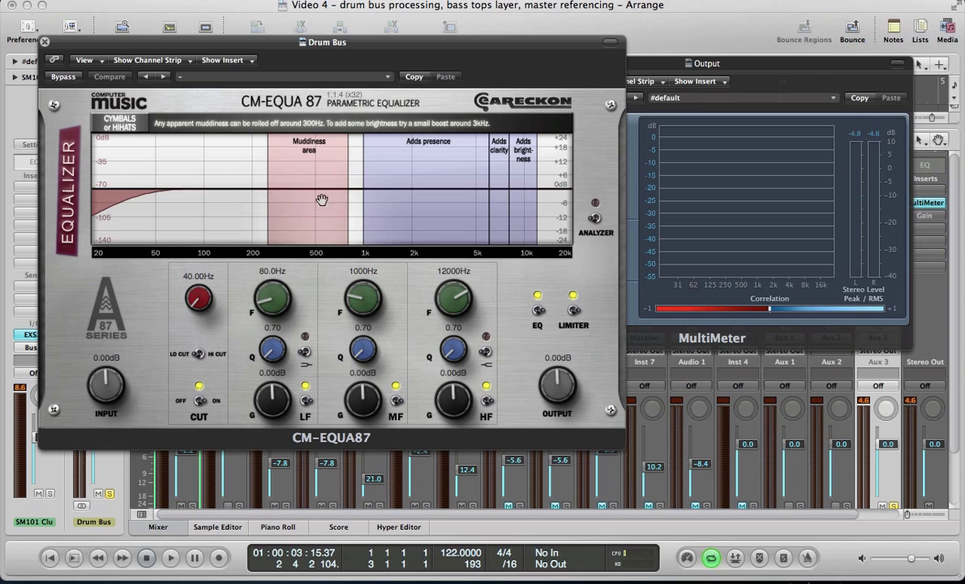
click(102, 120)
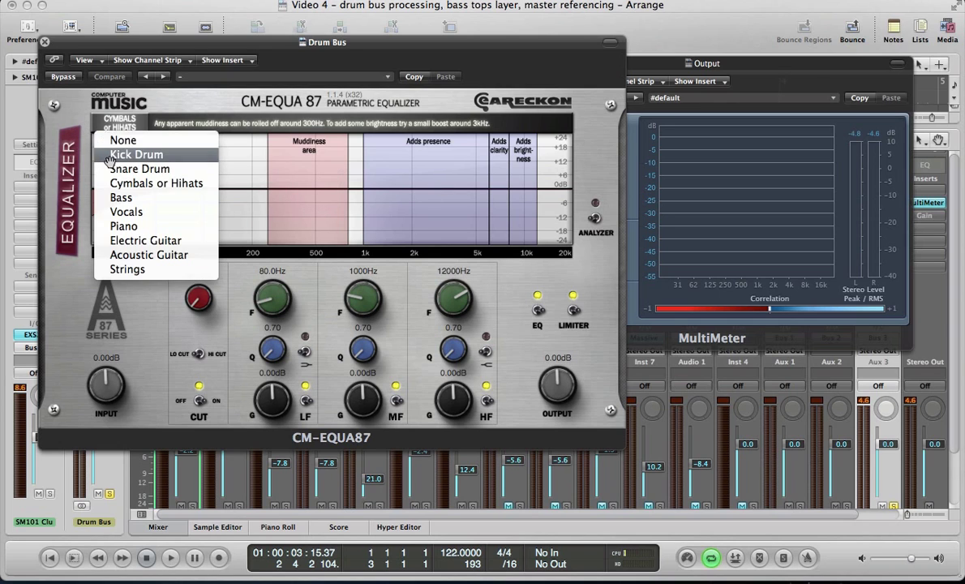
click(109, 157)
click(116, 120)
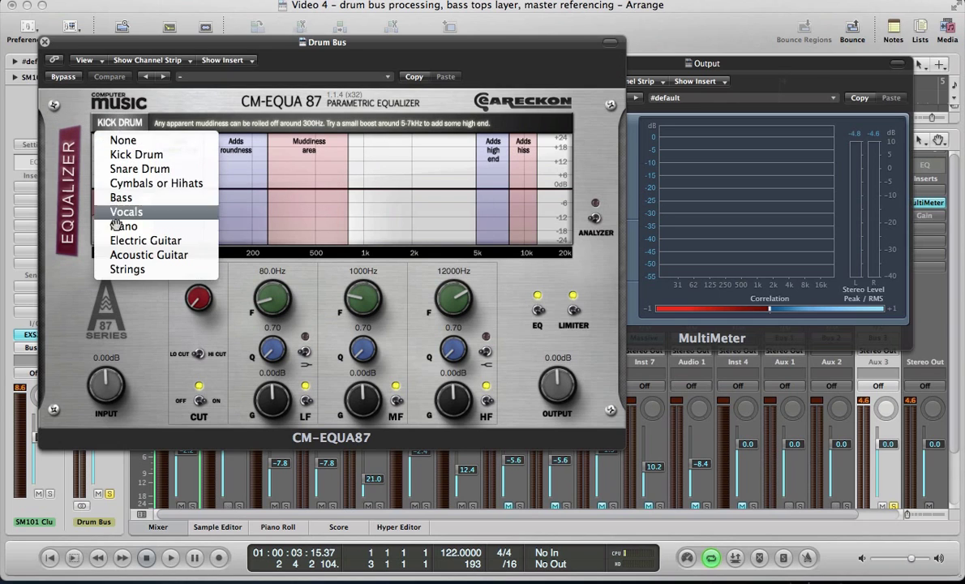
click(126, 186)
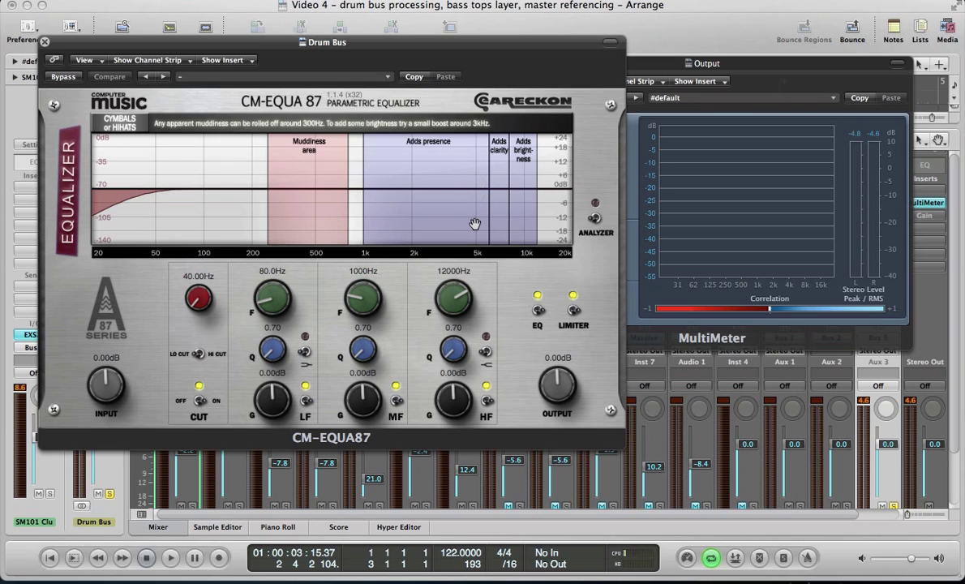
Play the drums and set CM-EQUA87's mid band to about 2862 Hz with a gain of about 1.68 dB.
key(space)
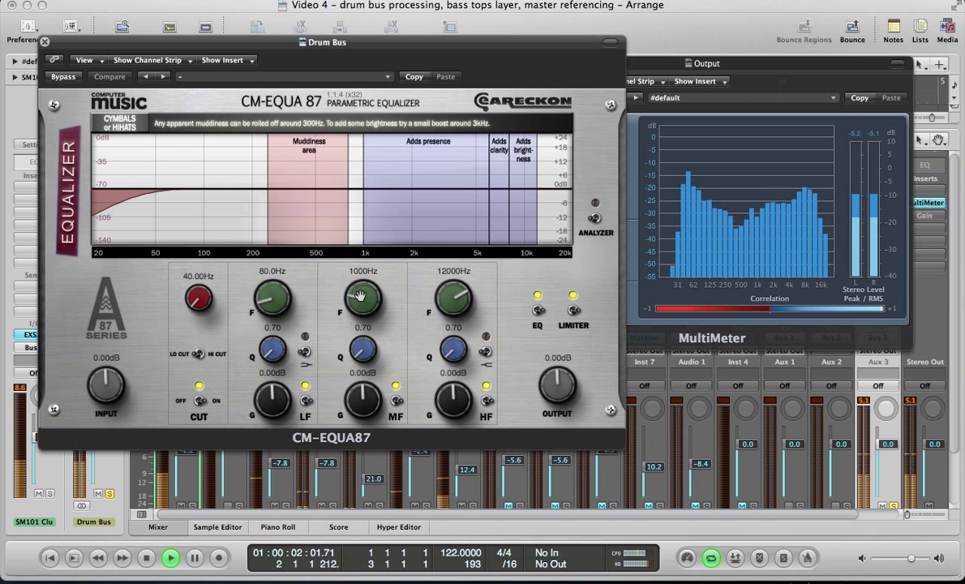
drag(335, 292, 357, 240)
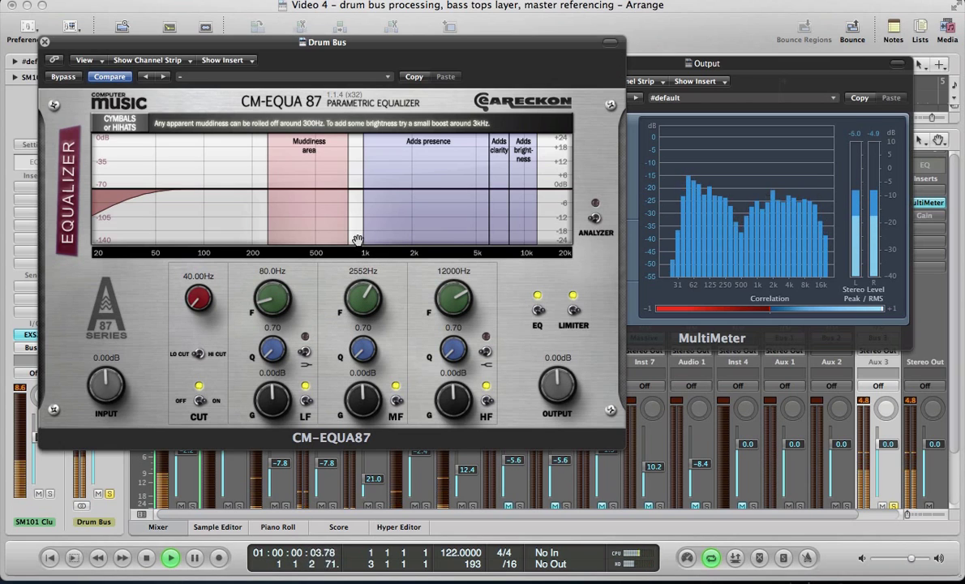
drag(347, 290, 349, 284)
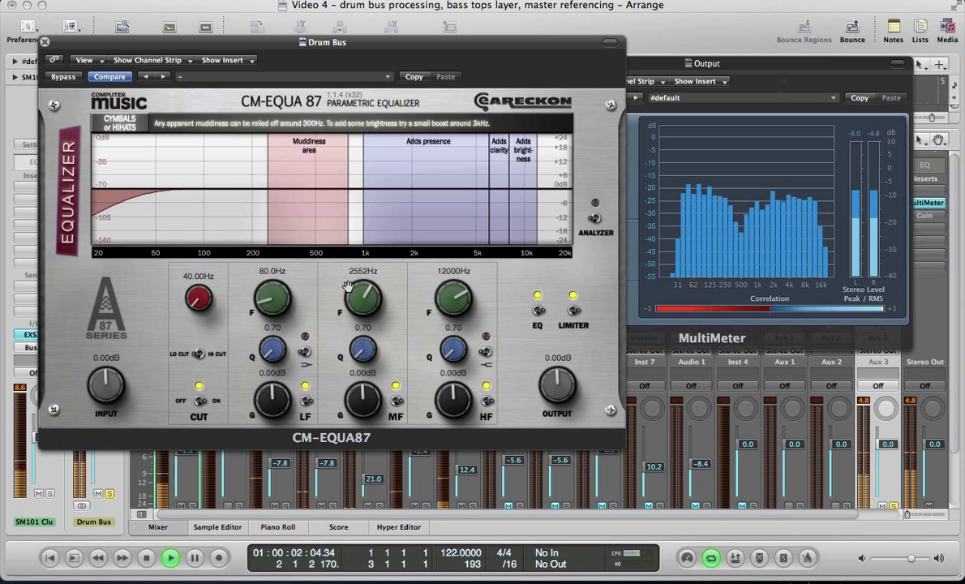
drag(365, 408, 364, 399)
key(space)
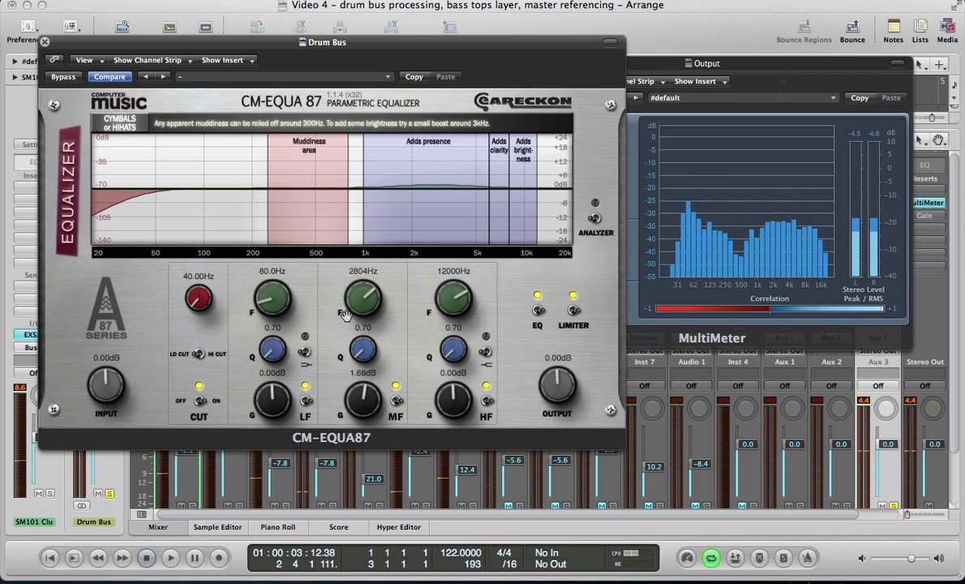
drag(356, 307, 356, 309)
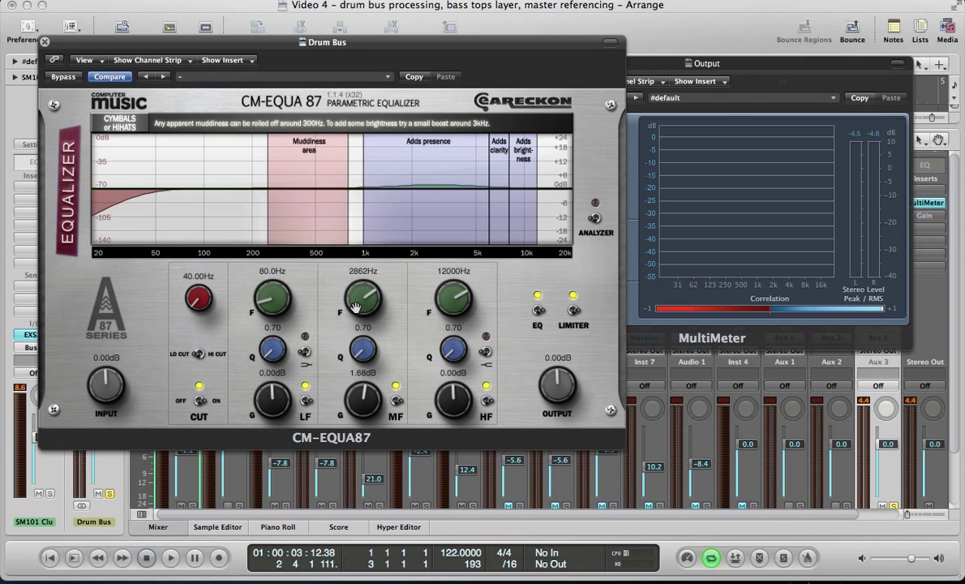
Compare the drums with the equalizer bypassed and enabled, raise the mid-band gain to about 2.16 dB, and close the plug-in windows.
key(space)
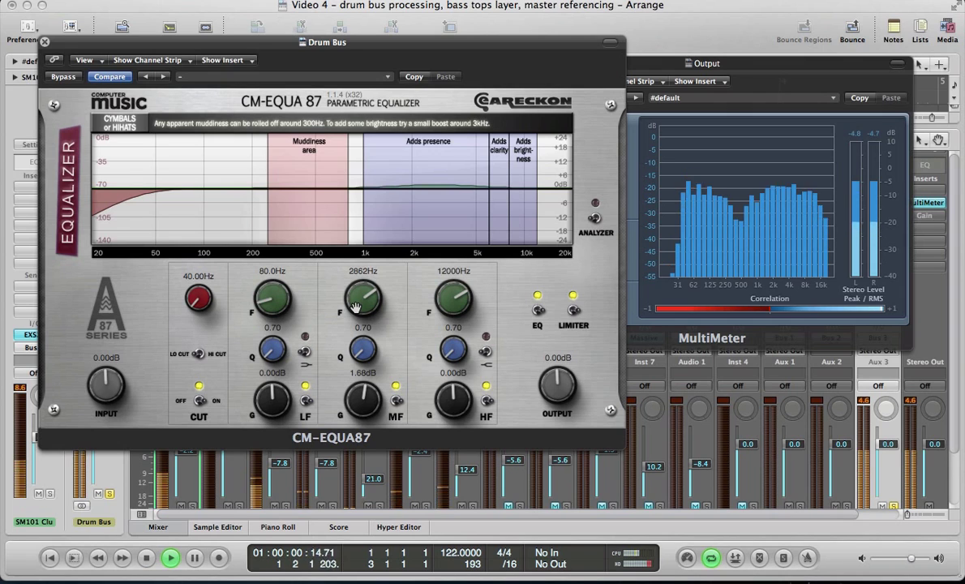
key(space)
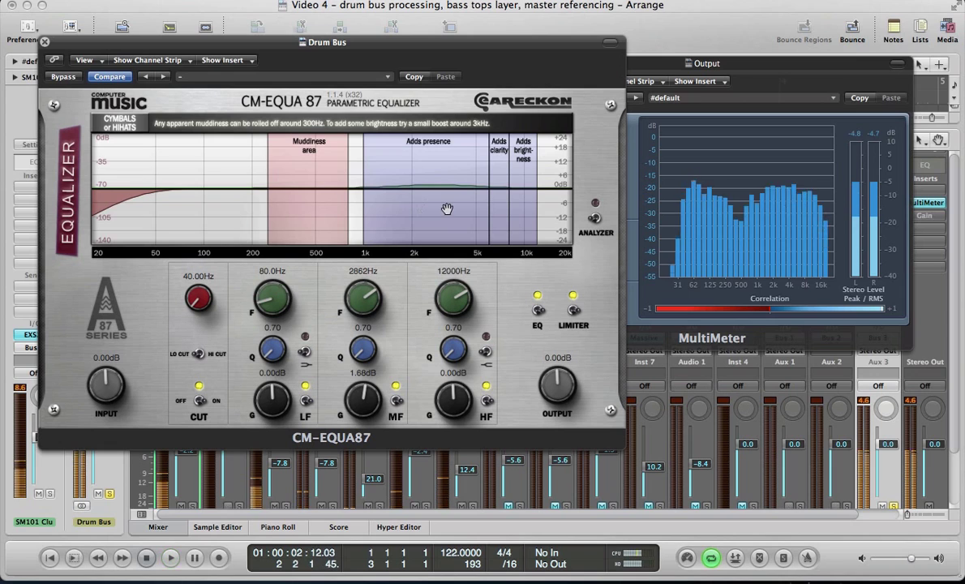
key(space)
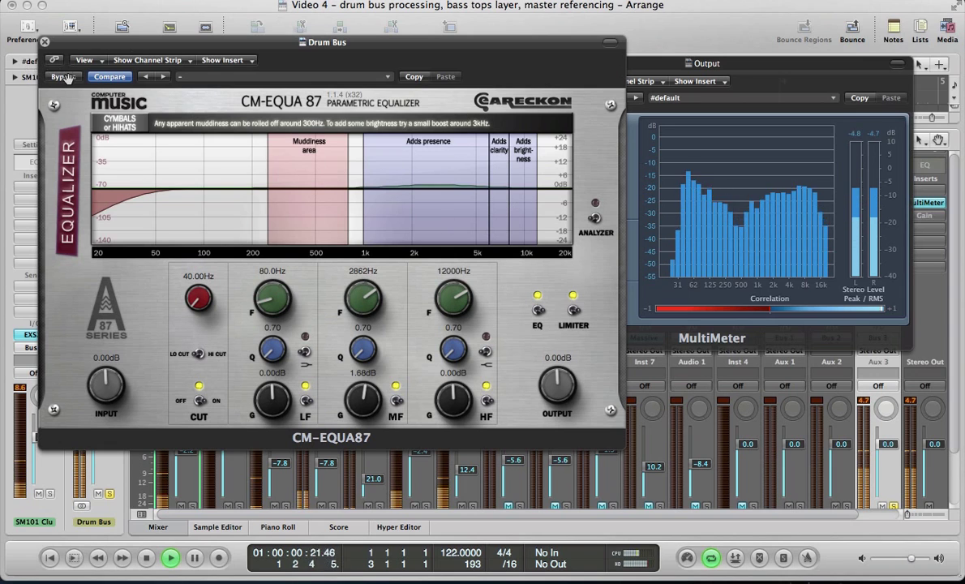
click(63, 76)
click(64, 76)
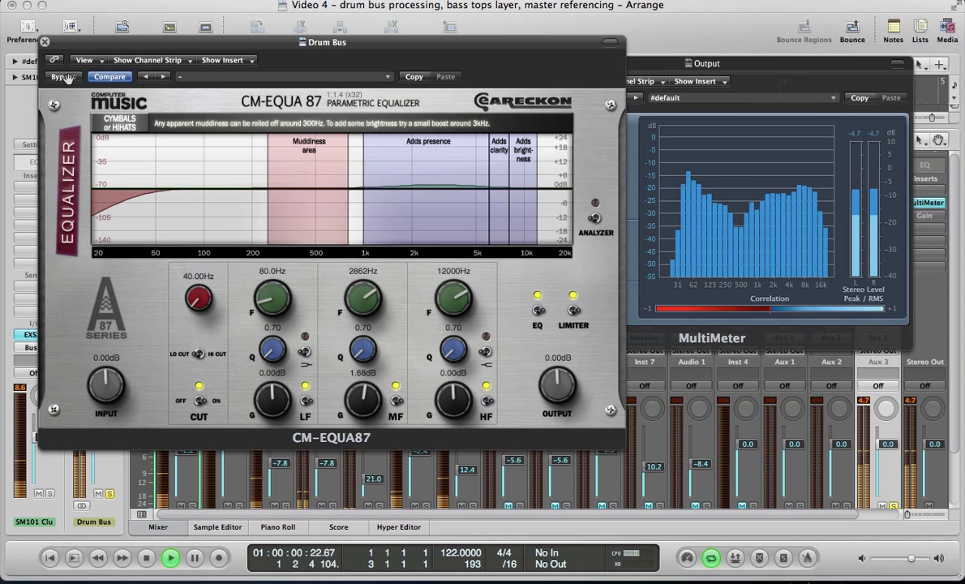
scroll(362, 401, up, 5)
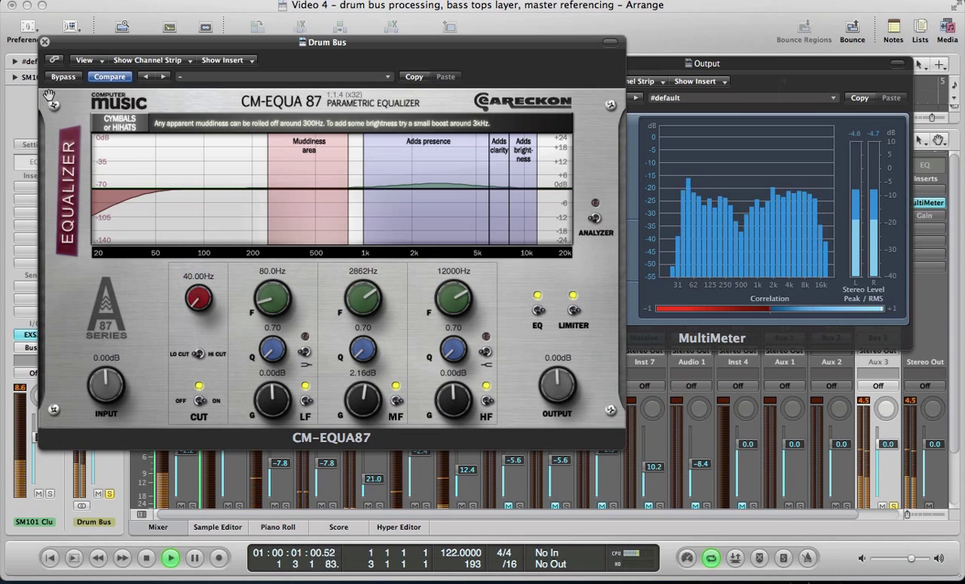
click(45, 42)
key(super+w)
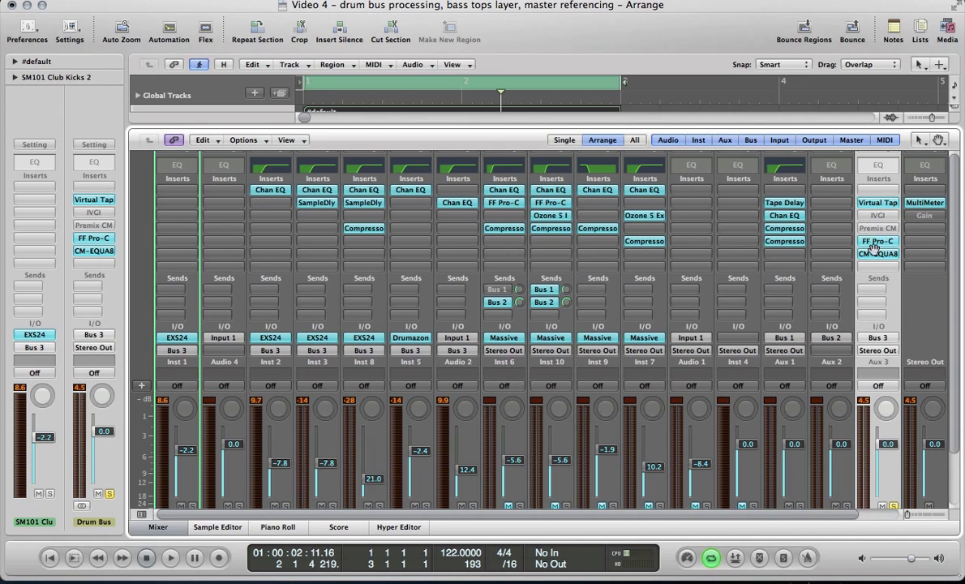
Compare the drums during playback with the Drum Bus's Virtual Tape, FF Pro-C and CM-EQUA87 plug-ins bypassed and re-enabled.
alt+click(875, 203)
alt+click(875, 241)
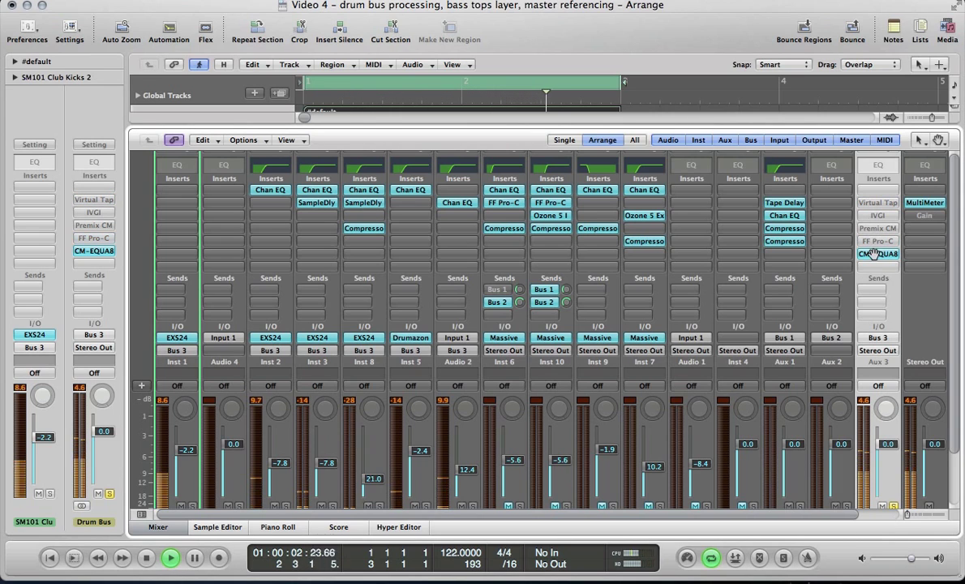
alt+click(874, 253)
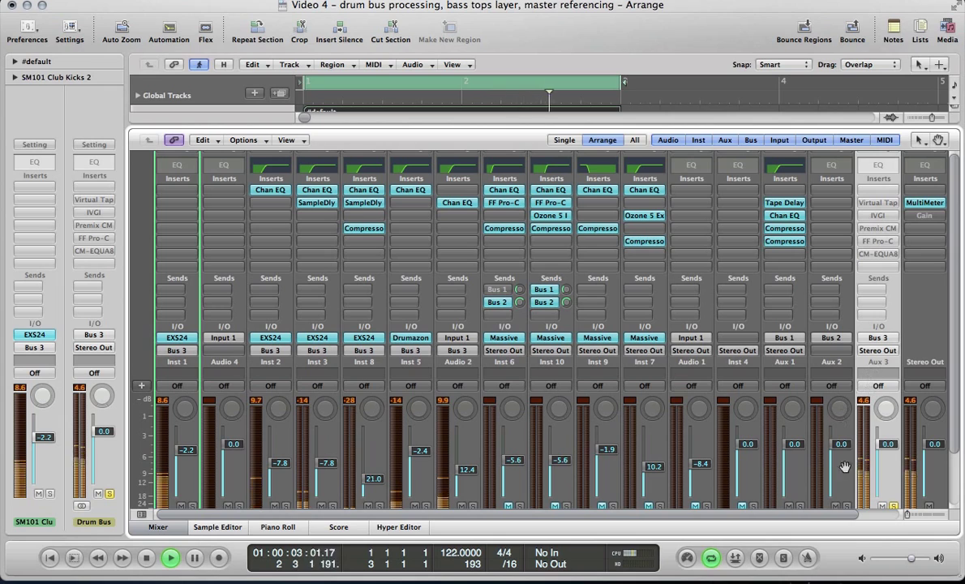
alt+click(880, 254)
alt+click(879, 229)
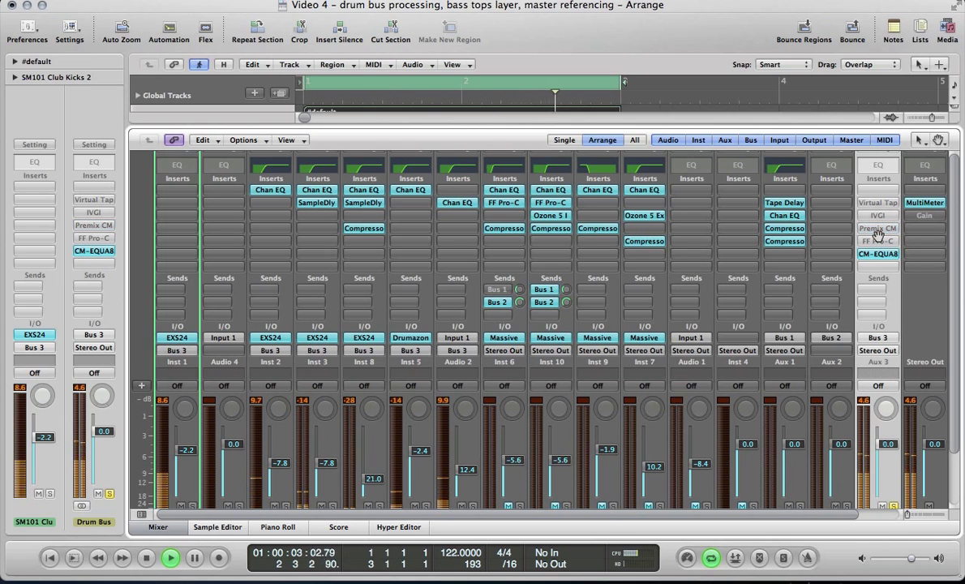
alt+click(878, 241)
alt+click(878, 229)
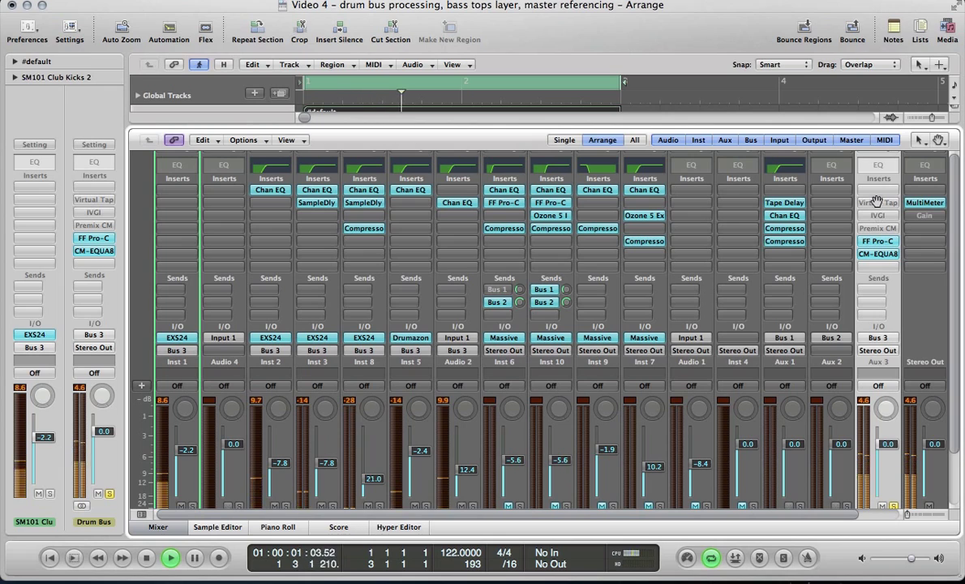
alt+click(877, 202)
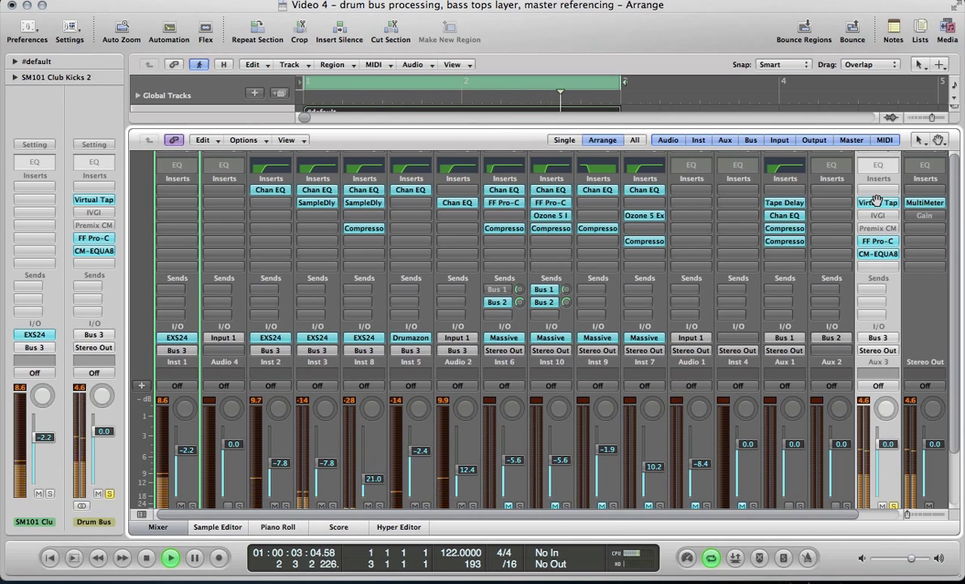
key(space)
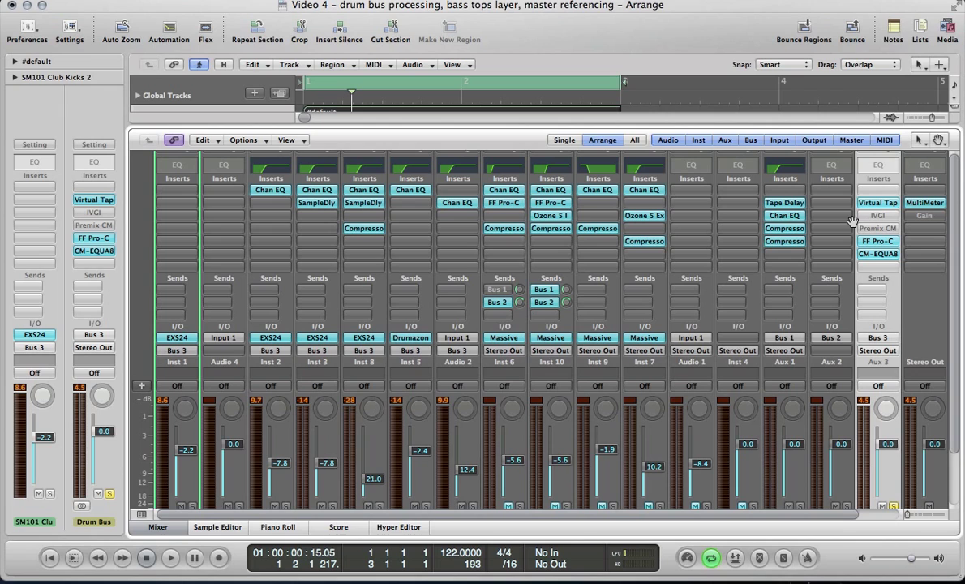
Hide the mixer and unmute the Bass, Bass Tops Layer, Sub and Delay Arp tracks.
key(x)
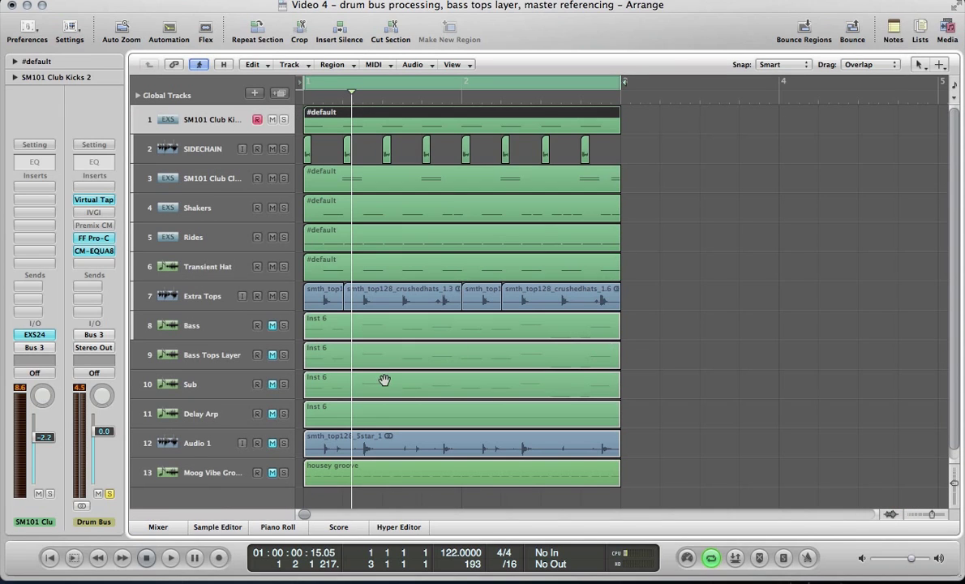
drag(271, 326, 273, 413)
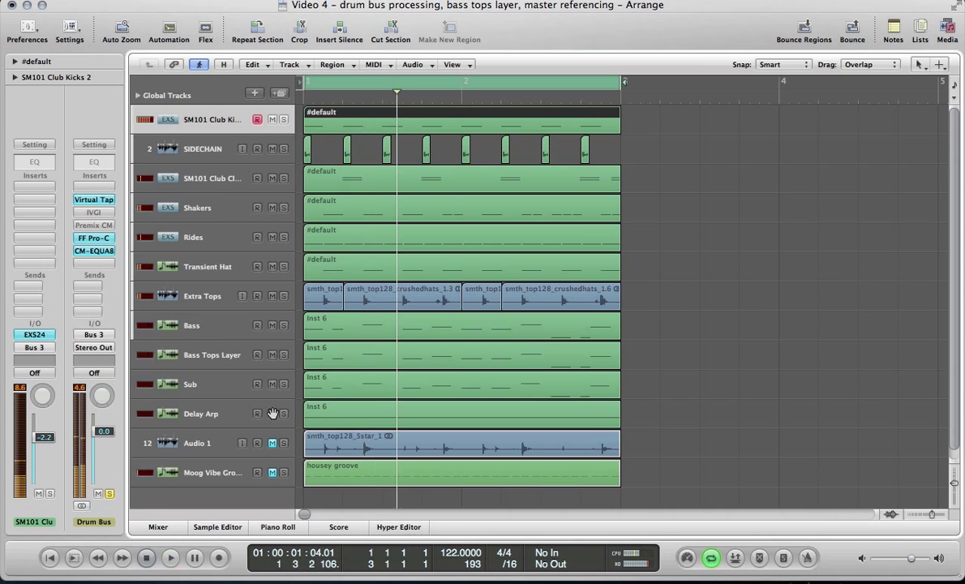
Show the mixer, take the Drum Bus out of solo and play the full mix from the start of the loop.
key(x)
scroll(583, 496, down, 2)
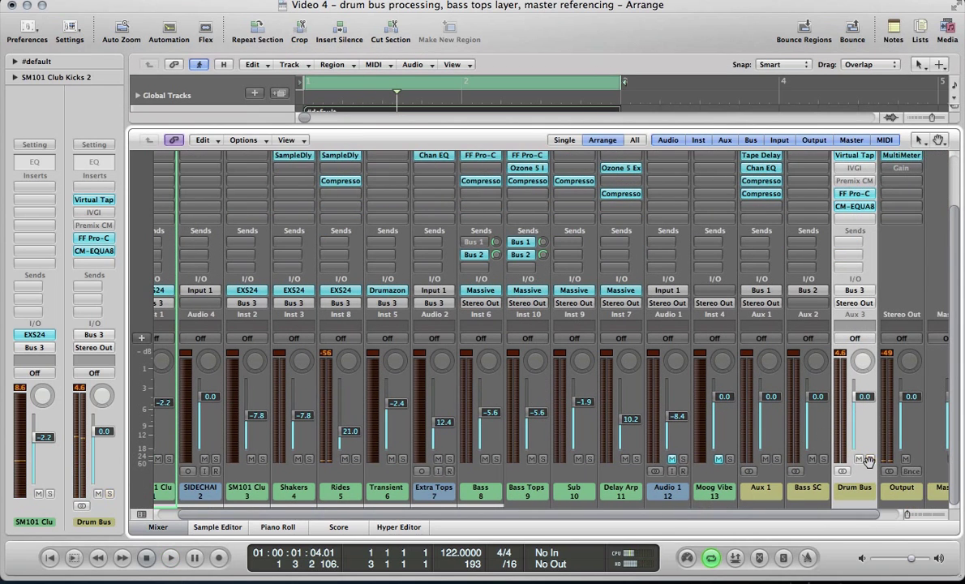
key(space)
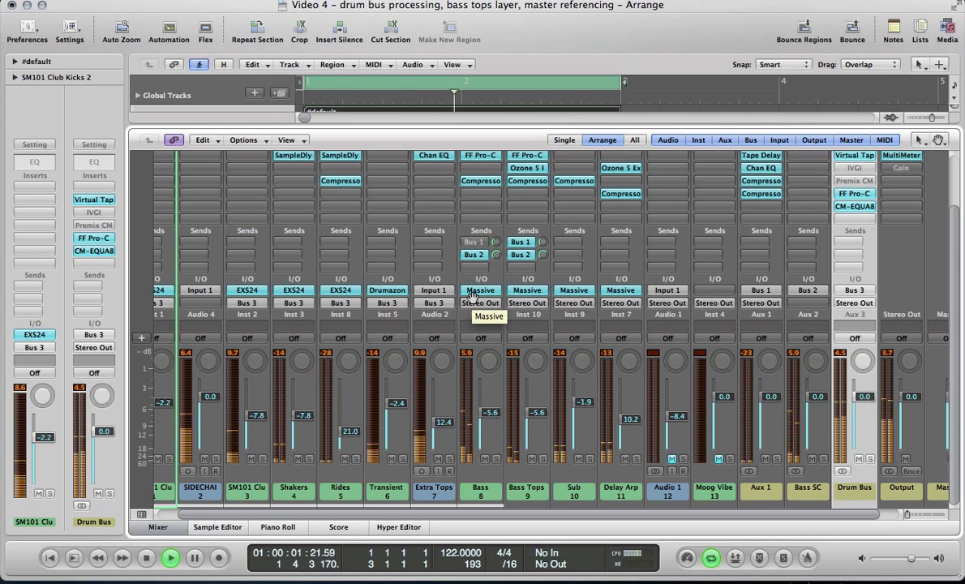
key(comma)
key(comma)
key(comma)
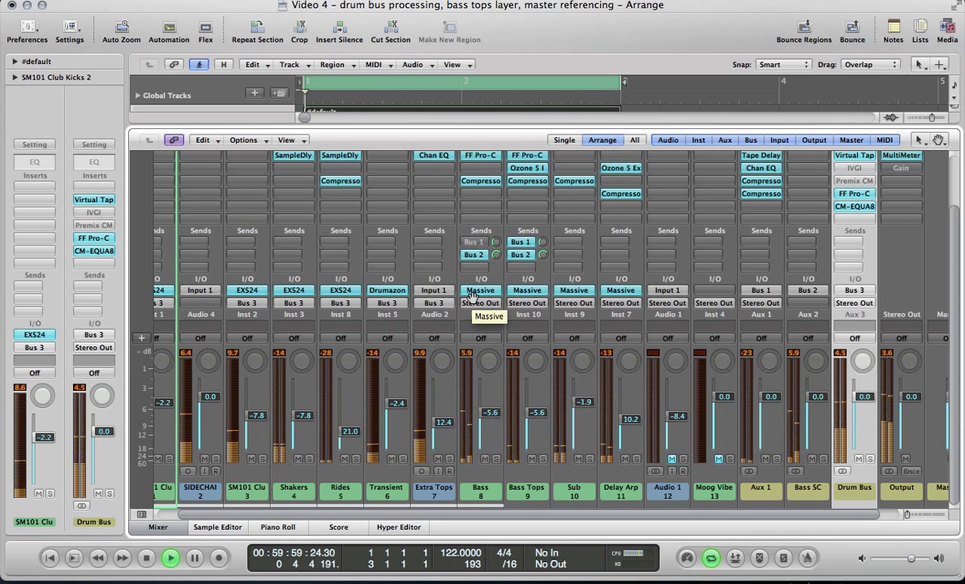
Move MultiMeter to a lower insert slot on the Output channel and insert a stereo Ozone 5 Maximizer in the first slot.
scroll(471, 297, up, 3)
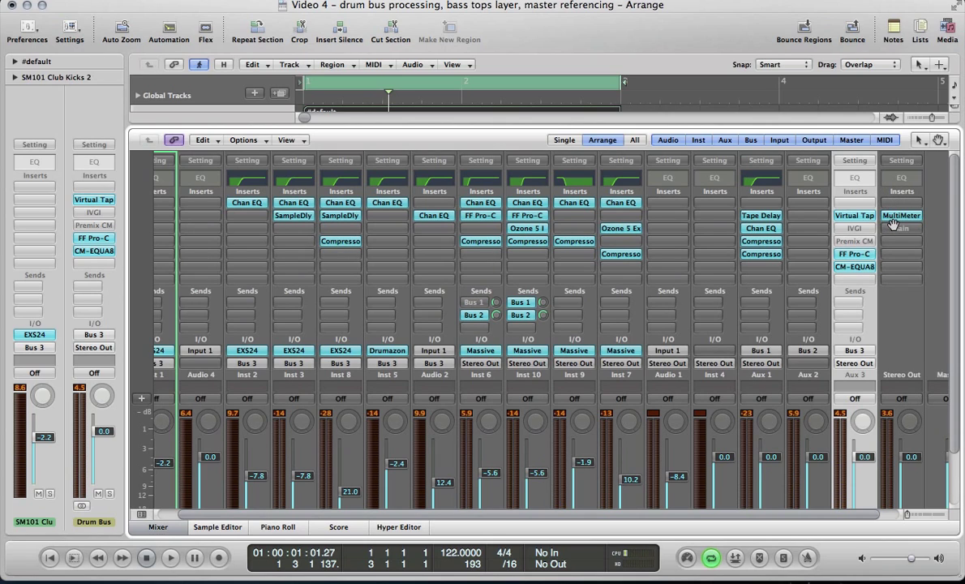
drag(893, 225, 895, 258)
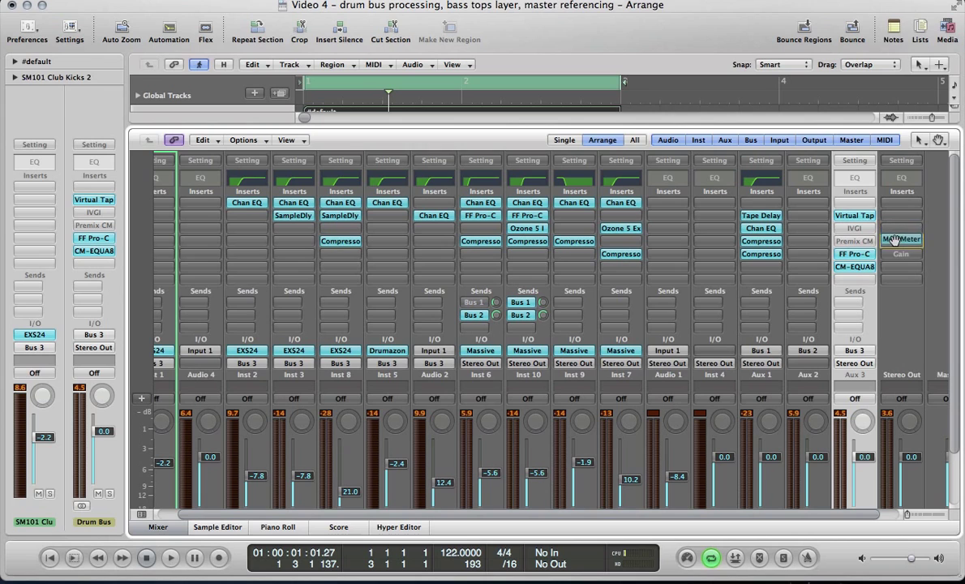
click(895, 203)
mouse_move(880, 370)
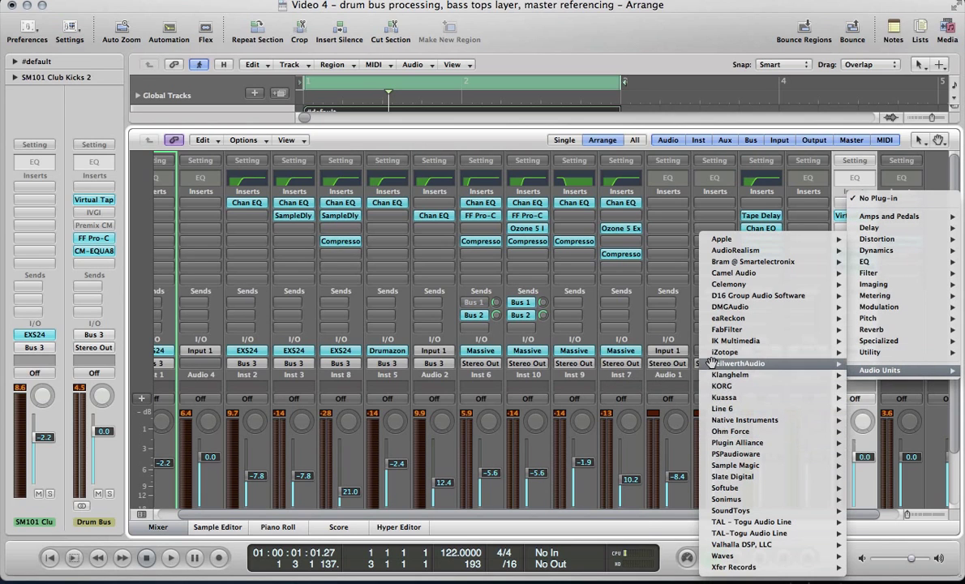
mouse_move(727, 352)
mouse_move(621, 454)
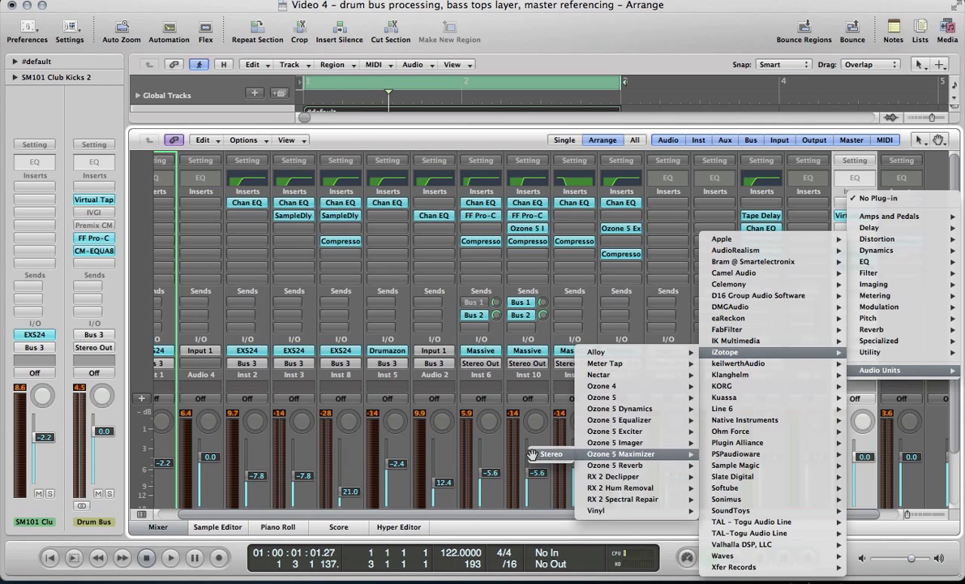
click(497, 422)
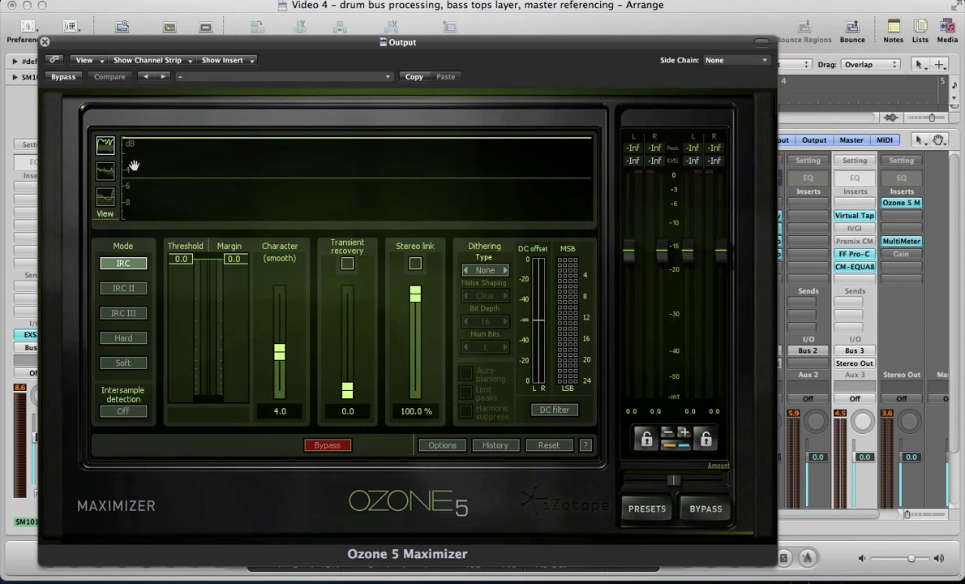
While playing, set the Maximizer to IRC III, intersample detection on, transient recovery 200, margin -0.3 and threshold -5.6, and close its window.
drag(347, 388, 347, 178)
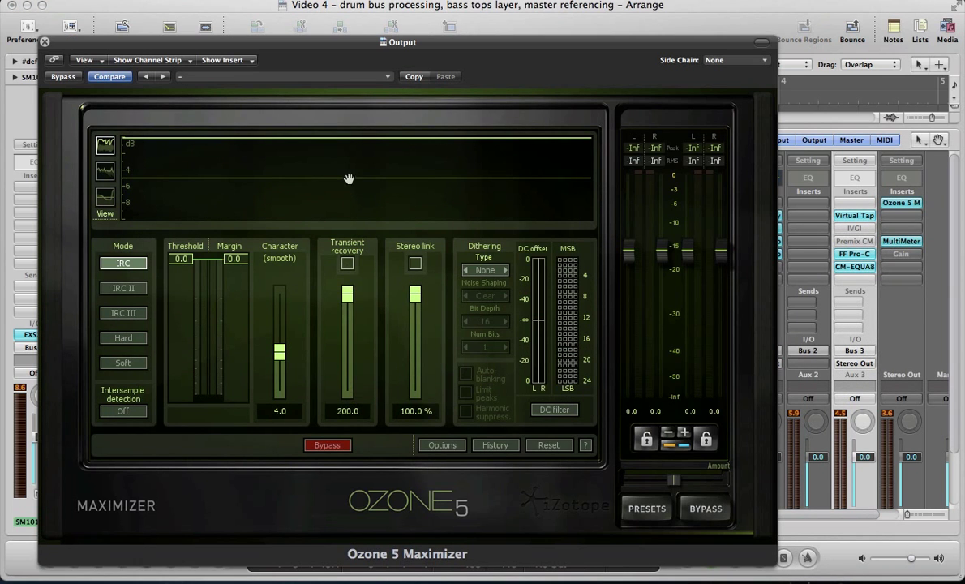
key(space)
drag(233, 259, 233, 270)
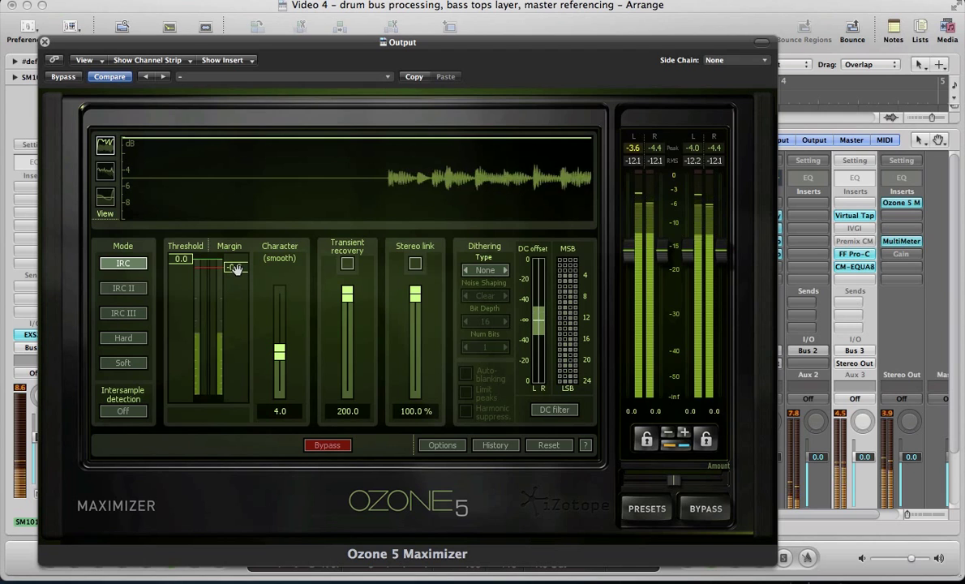
click(122, 313)
click(120, 412)
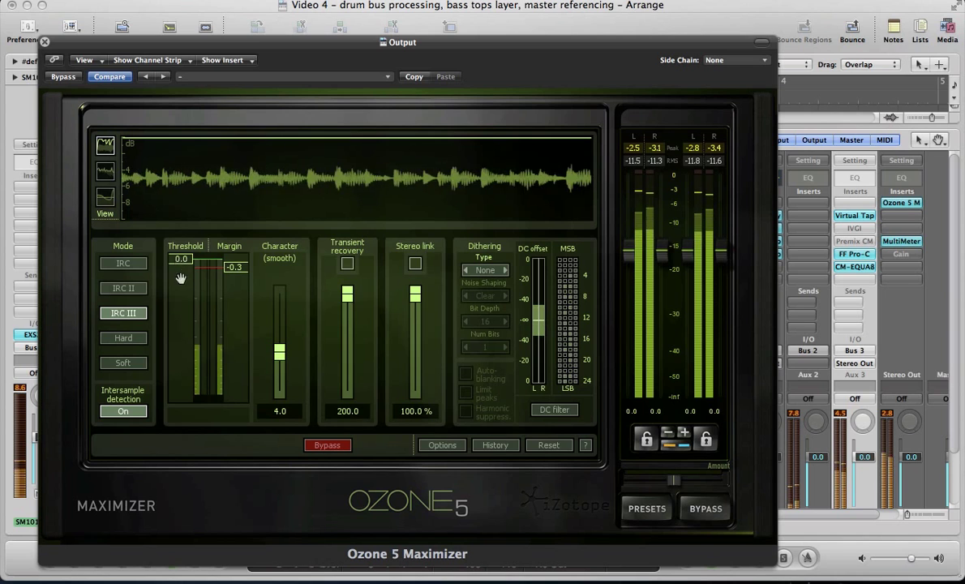
drag(181, 276, 181, 337)
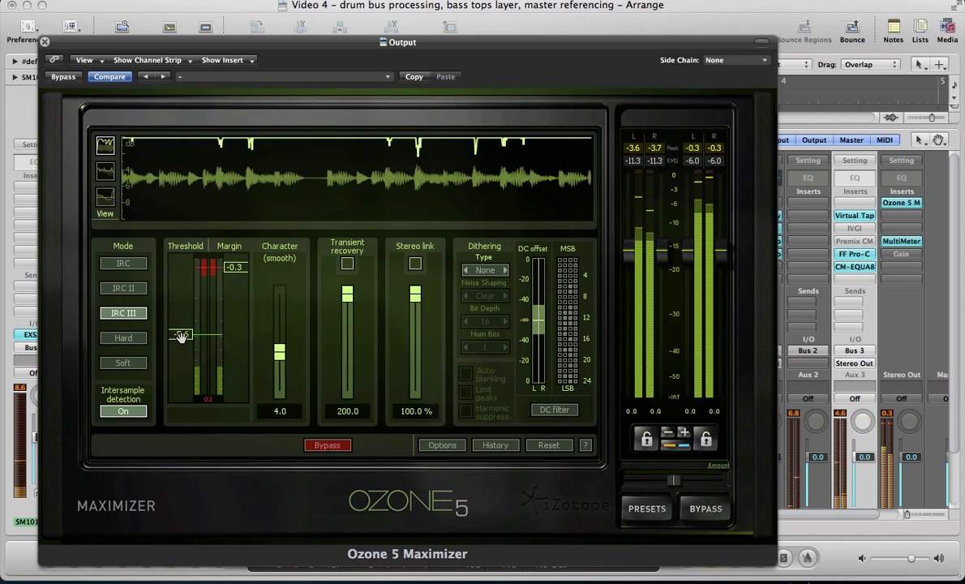
key(super+w)
Insert Sample Magic's Magic AB directly below the Ozone 5 Maximizer on the Output channel.
click(895, 216)
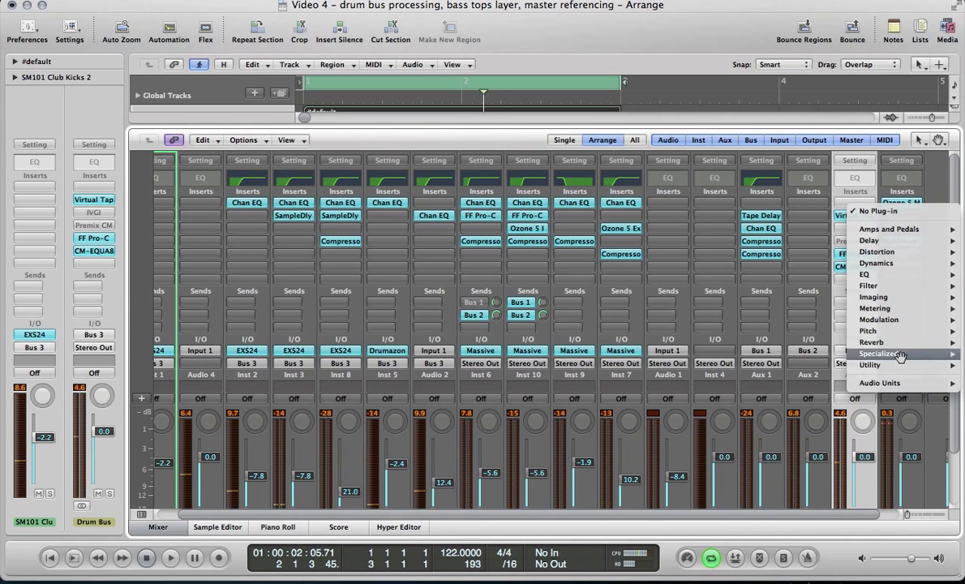
mouse_move(880, 383)
mouse_move(797, 399)
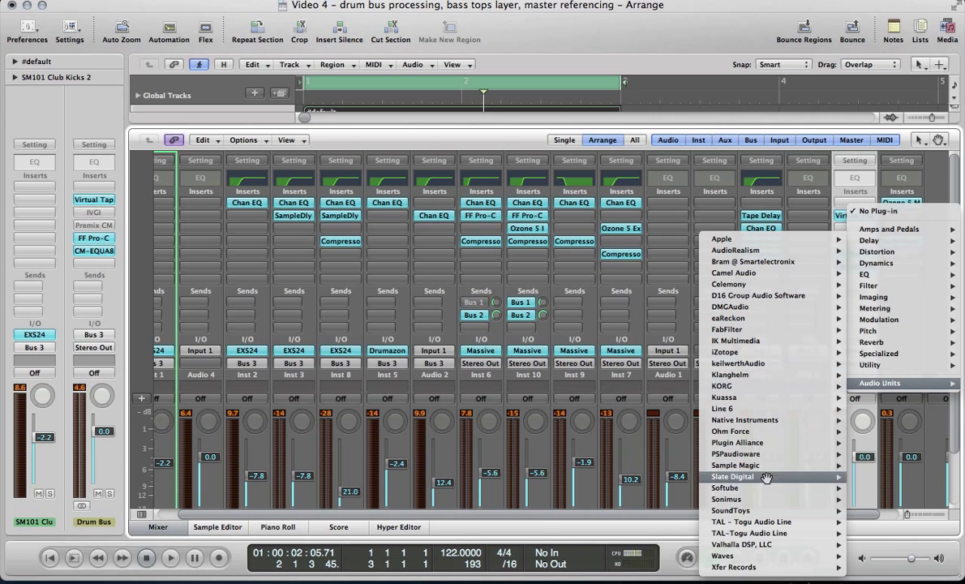
mouse_move(750, 532)
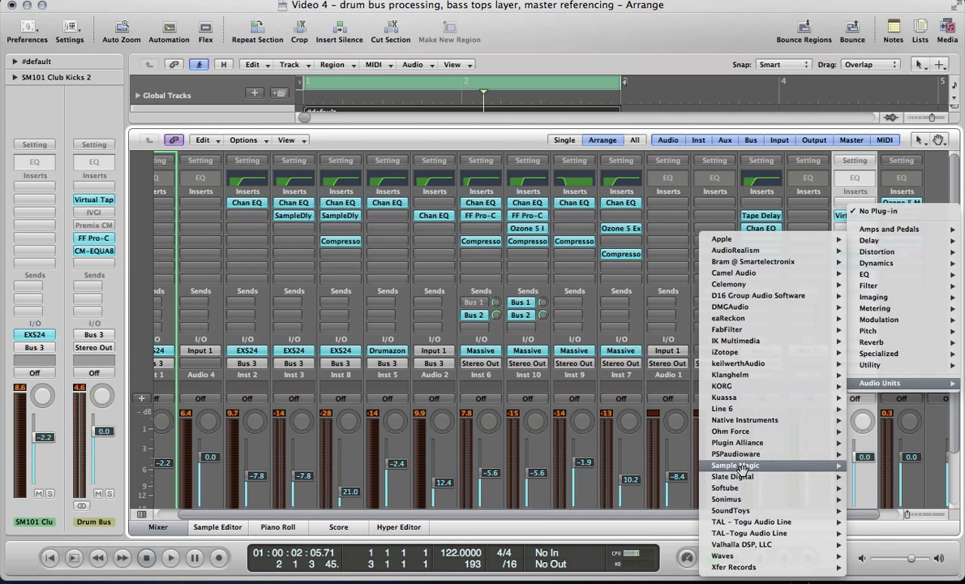
mouse_move(734, 465)
click(612, 465)
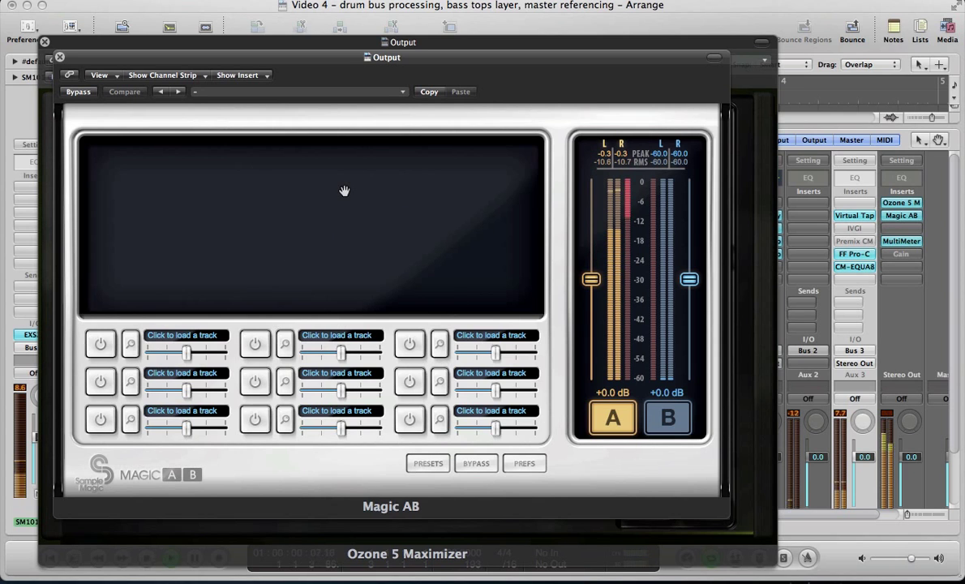
Load the "My Space" MP3 from the Desktop into Magic AB's first reference track slot.
click(156, 336)
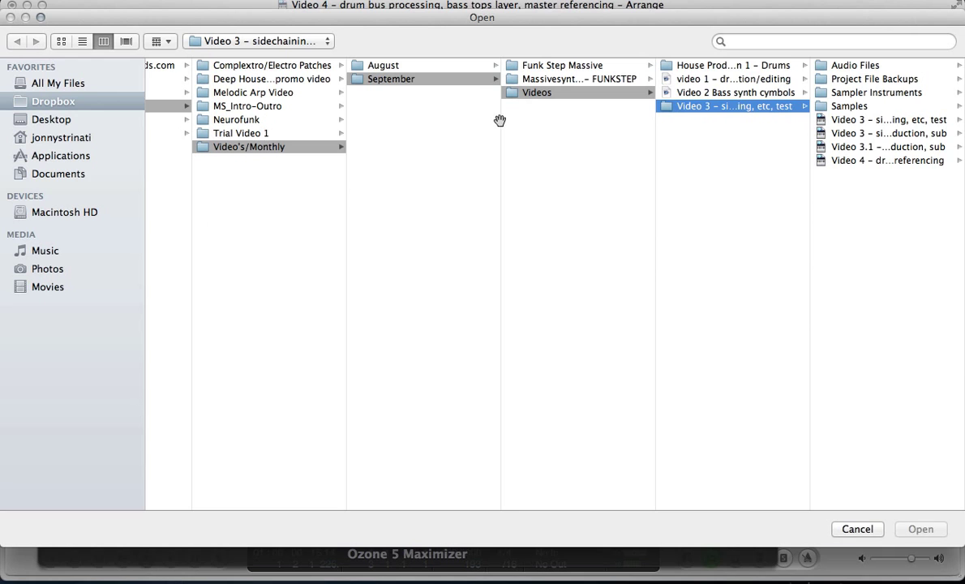
click(40, 122)
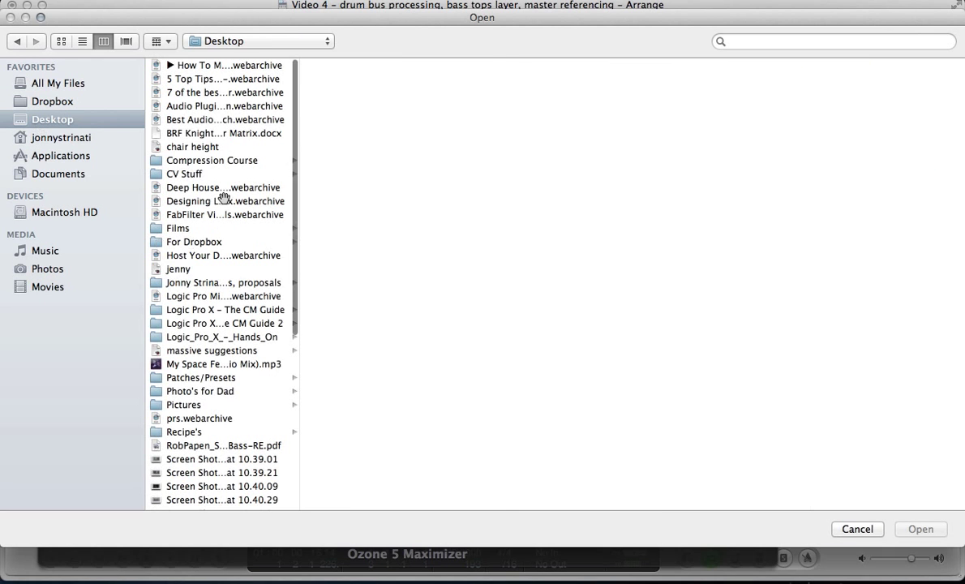
double_click(204, 364)
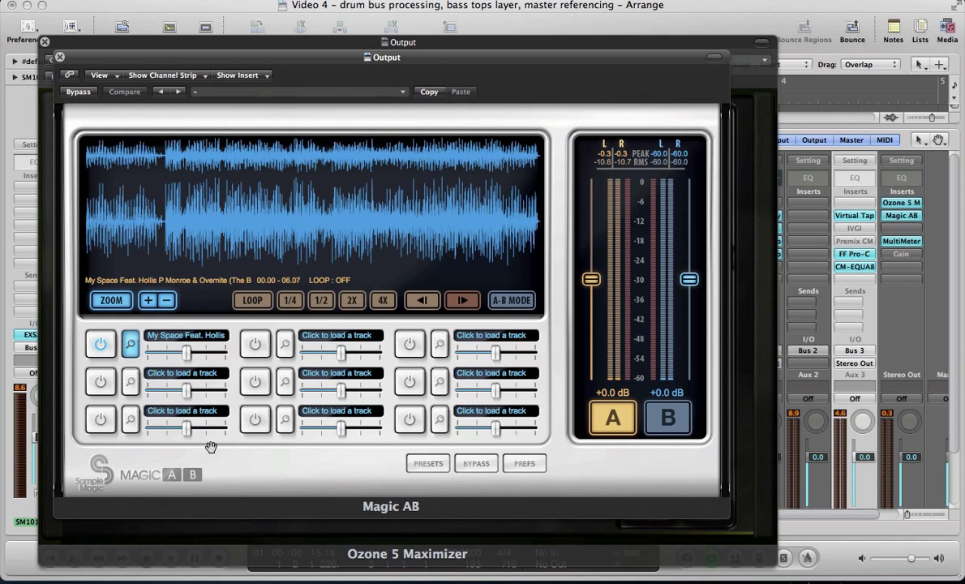
Play the mix with the reference track enabled, switch Magic AB to B and move the reference position to about 03.40.
key(space)
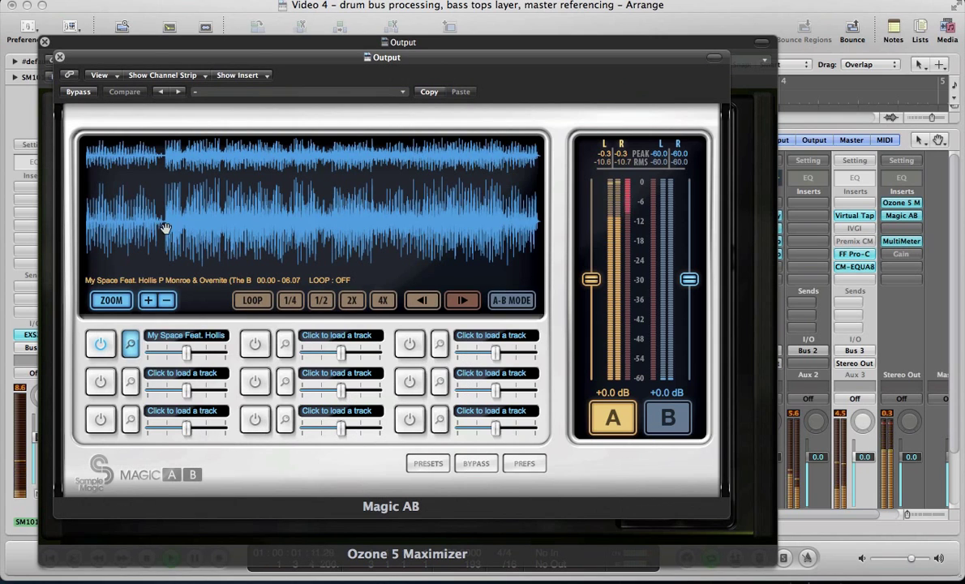
click(97, 344)
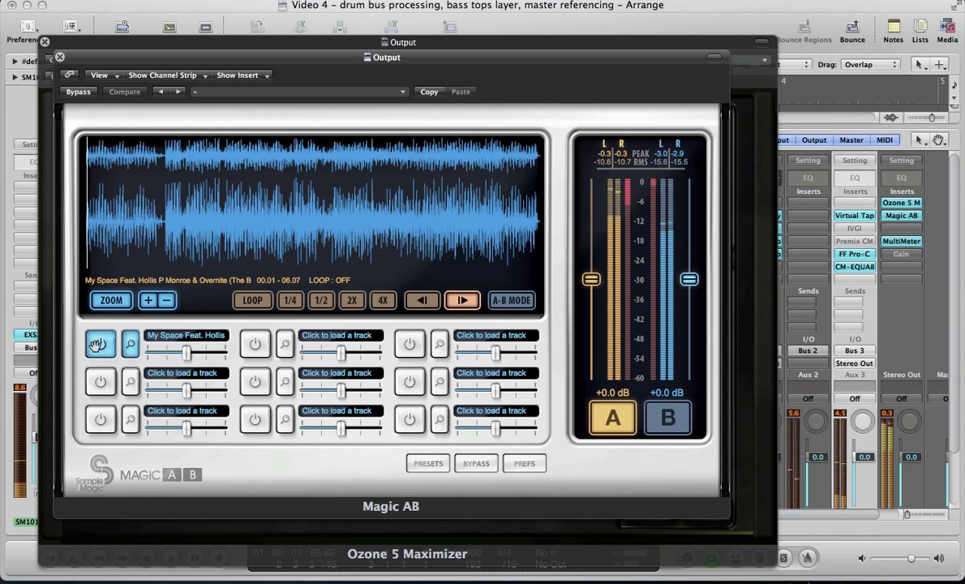
click(177, 228)
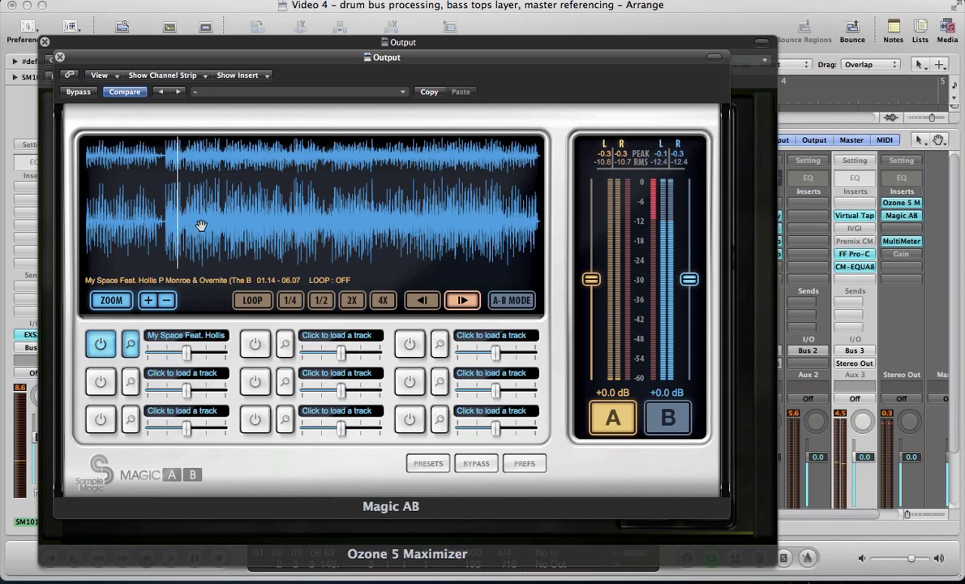
click(202, 225)
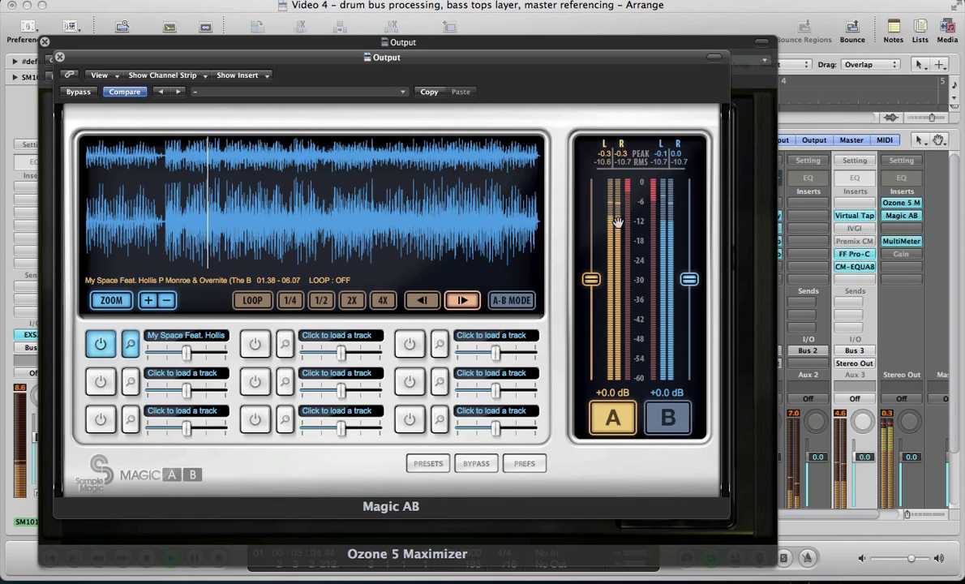
click(668, 418)
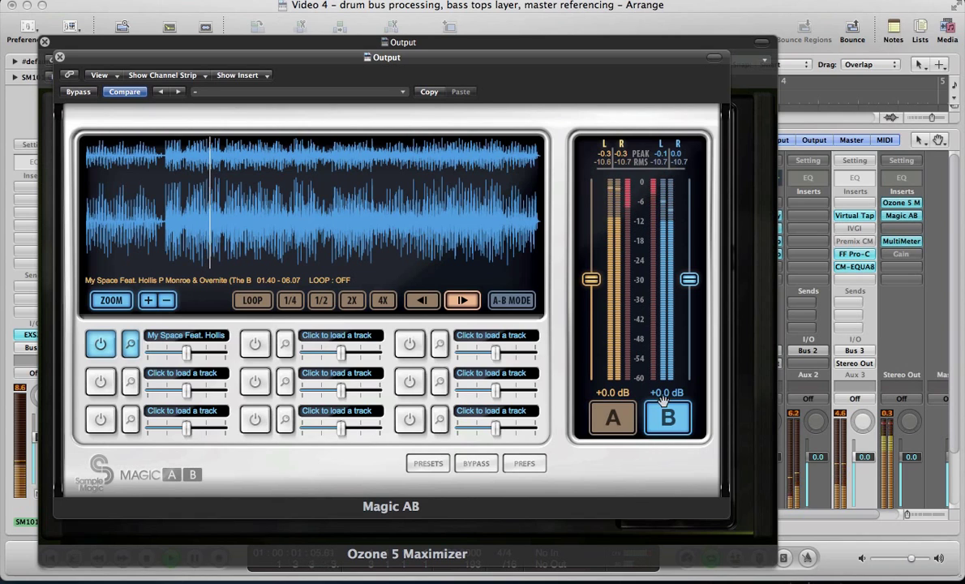
click(293, 221)
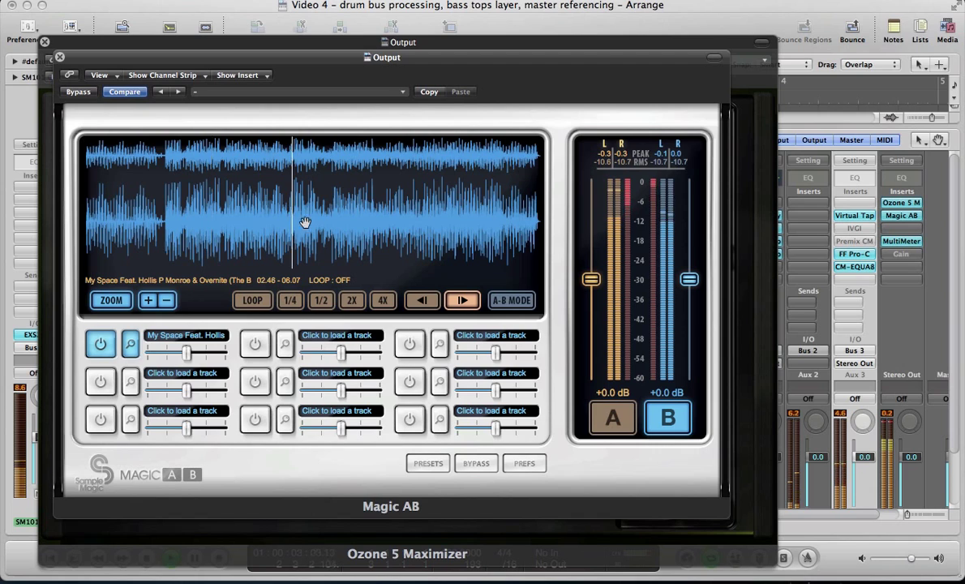
click(359, 224)
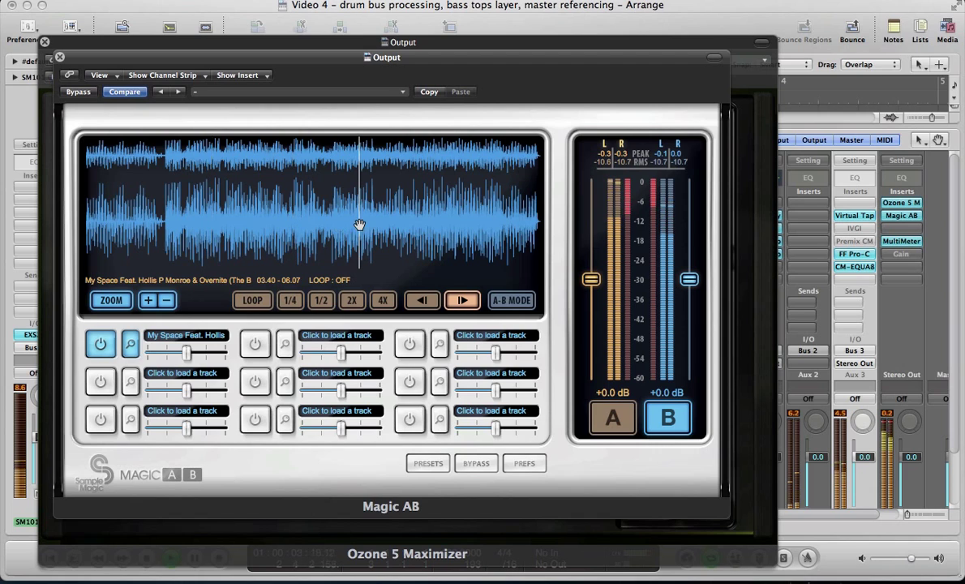
Compare the mix on A with the reference track on B in Magic AB, finishing on A.
click(613, 420)
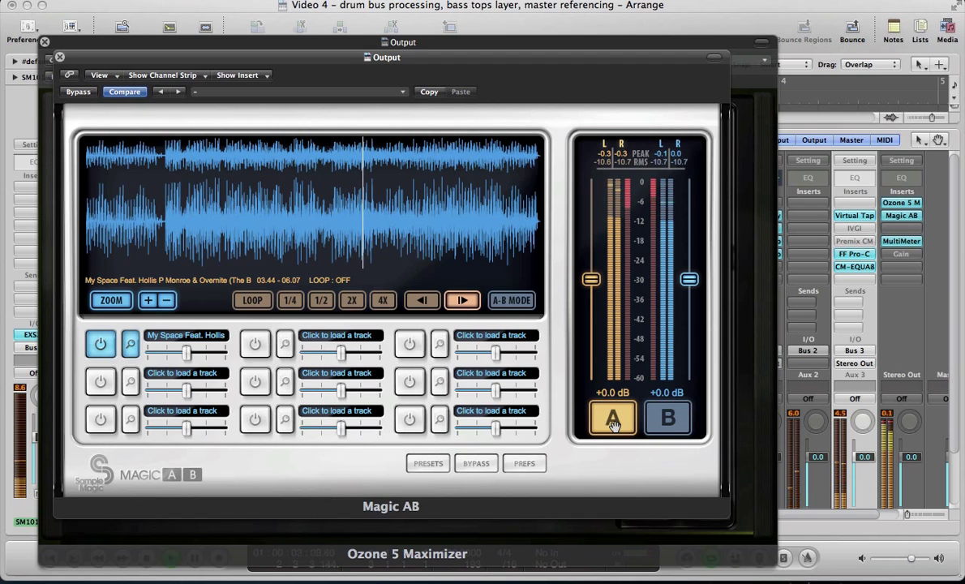
click(657, 418)
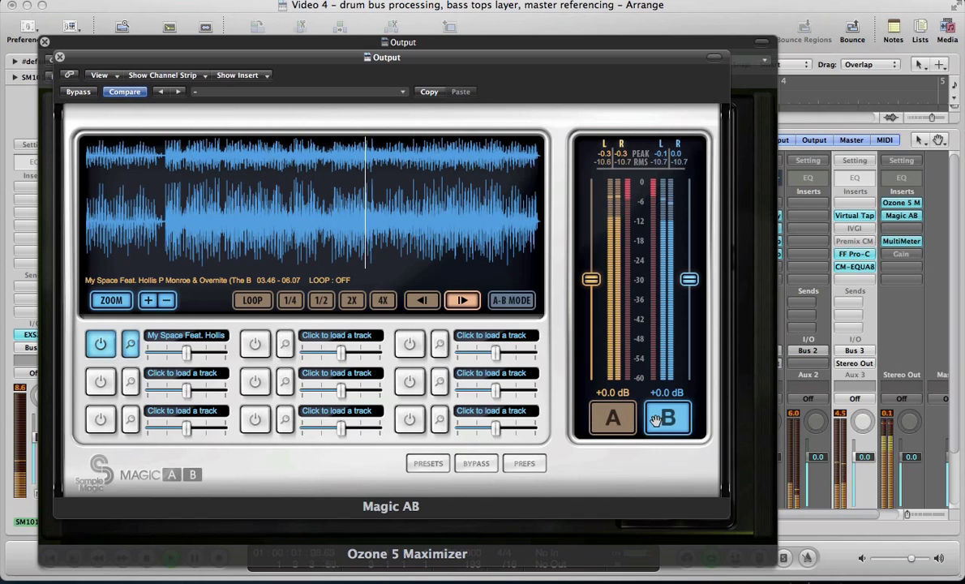
click(612, 419)
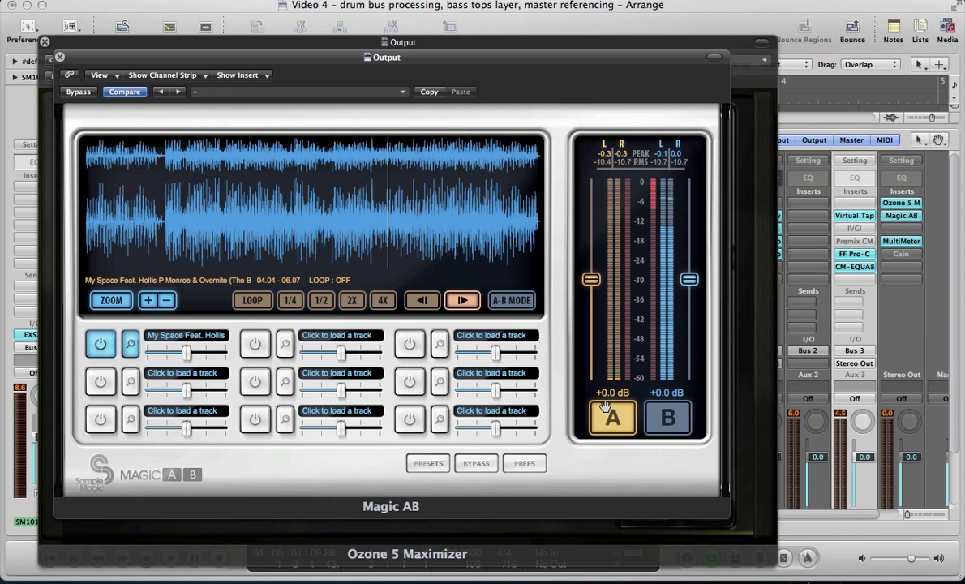
click(658, 415)
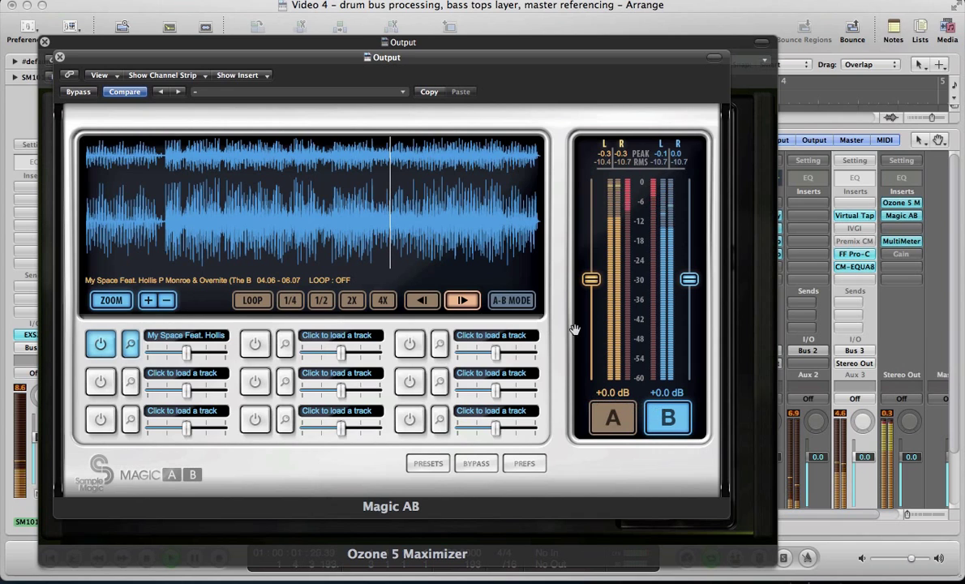
click(608, 425)
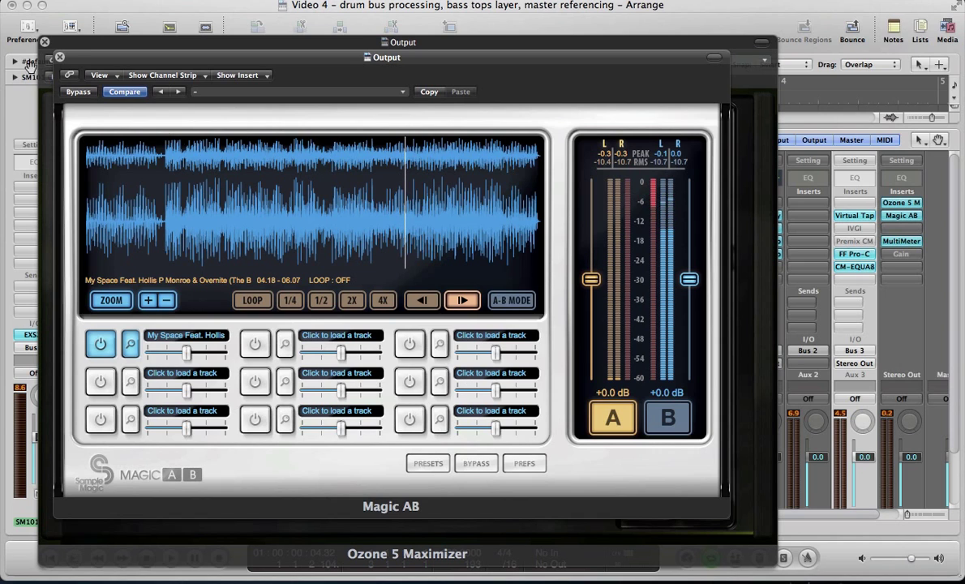
Close the Magic AB and Ozone 5 Maximizer windows, hide the mixer and reduce the track heights in the arrangement.
click(60, 57)
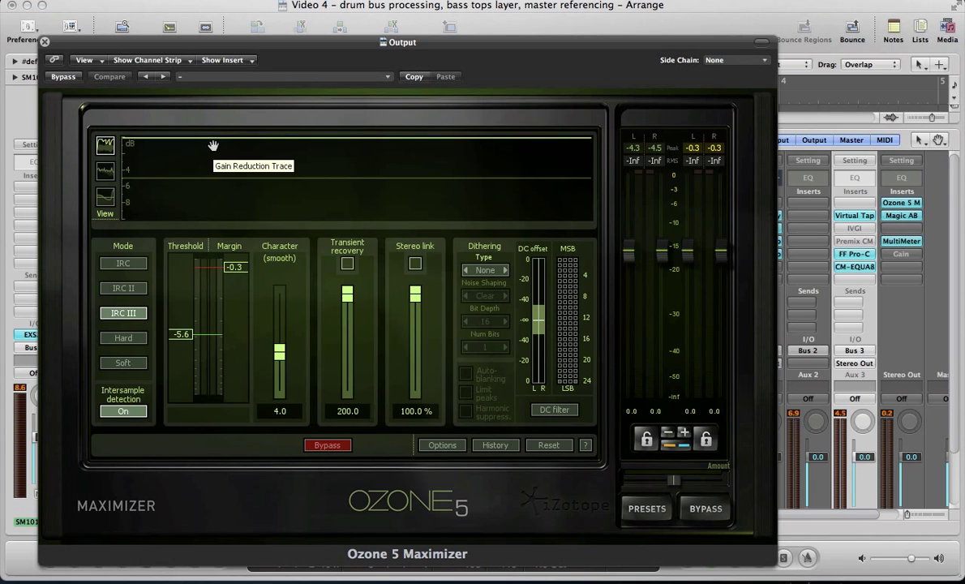
click(45, 41)
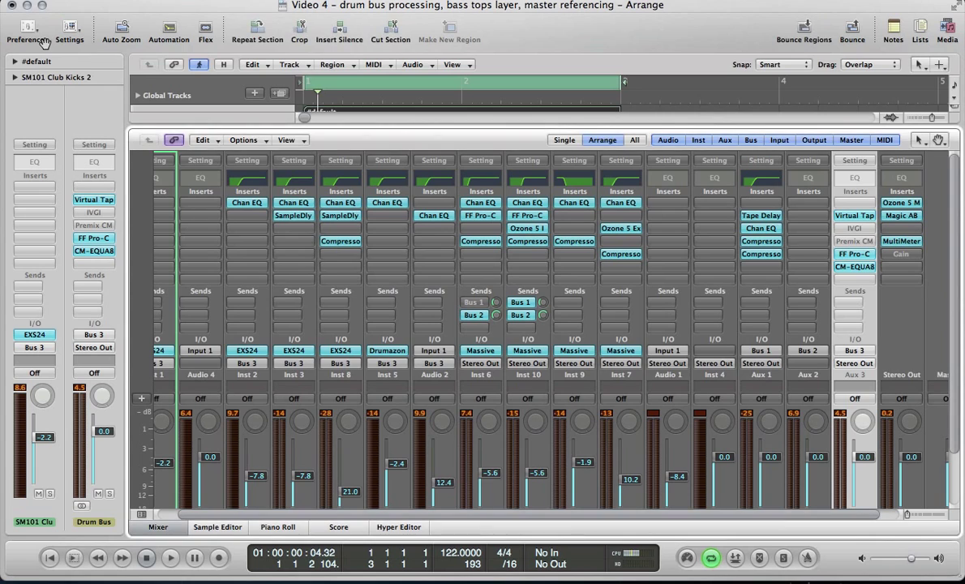
key(x)
click(628, 298)
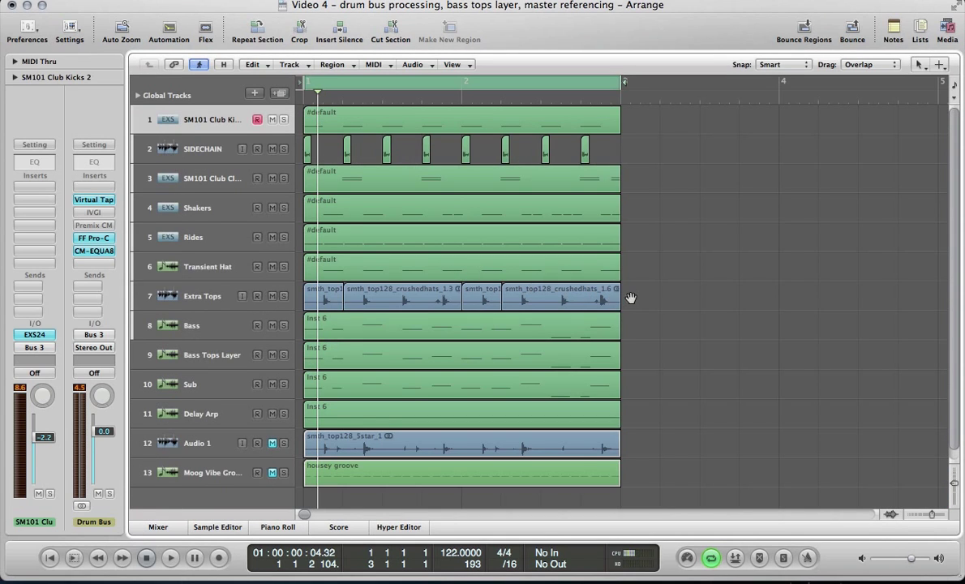
key(ctrl+Up)
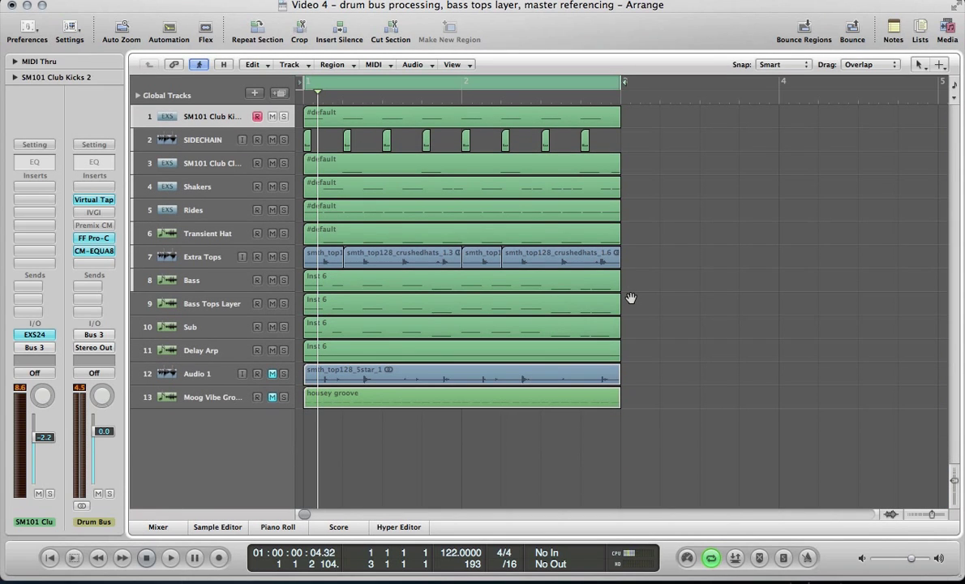